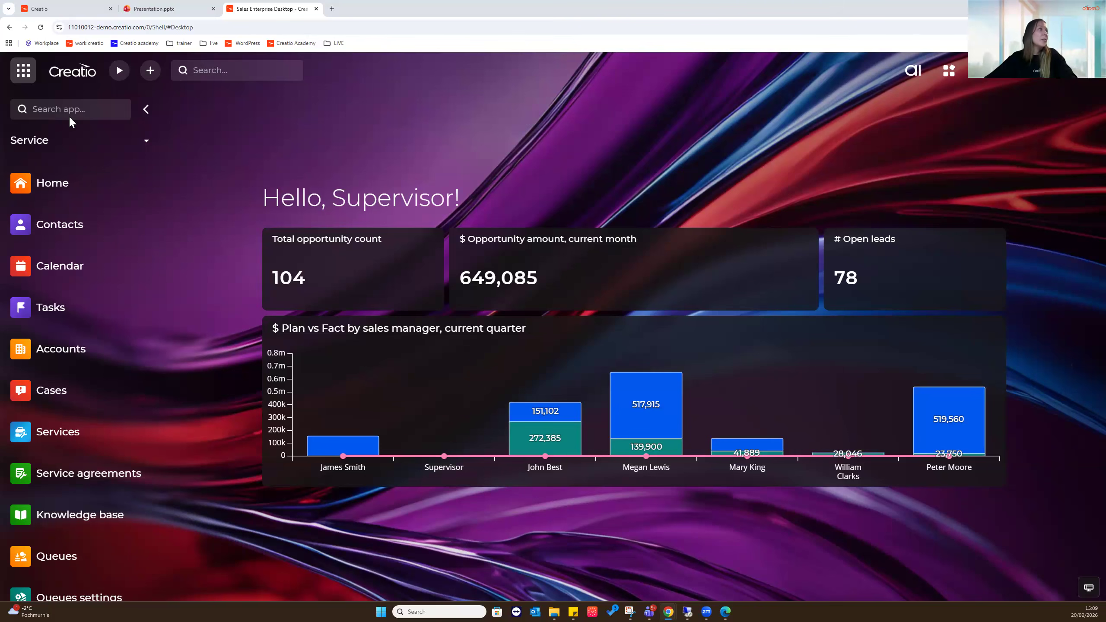
Switch to the AI command center workplace and open the Creatio.ai Agent record
{"action": "left_click", "coordinate": [25, 78]}
{"action": "mouse_move", "coordinate": [1, 146]}
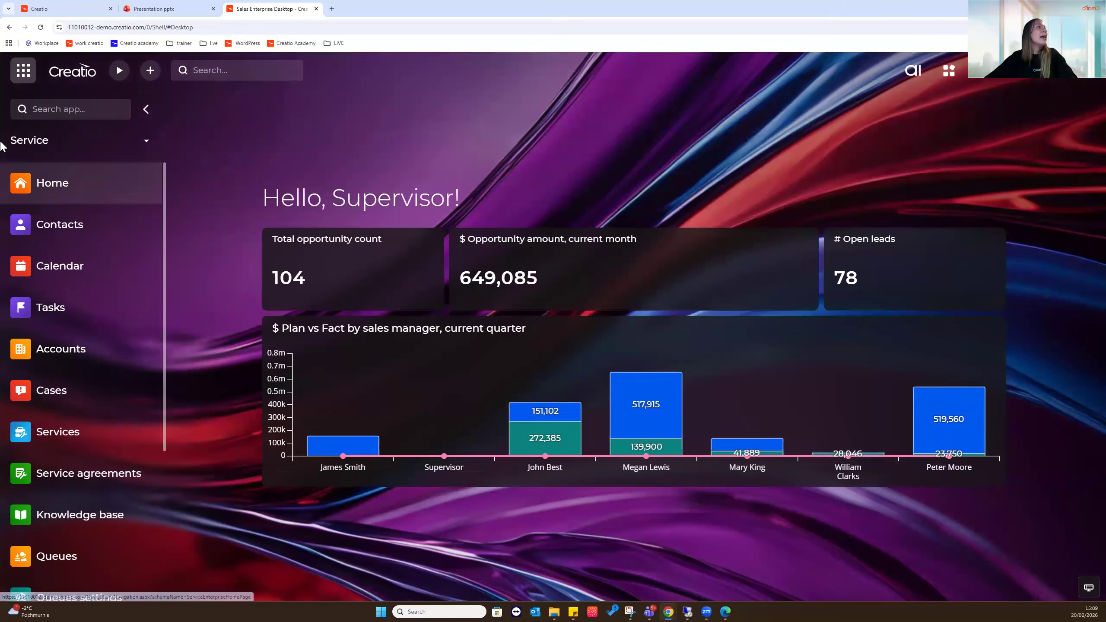
{"action": "left_click", "coordinate": [65, 145]}
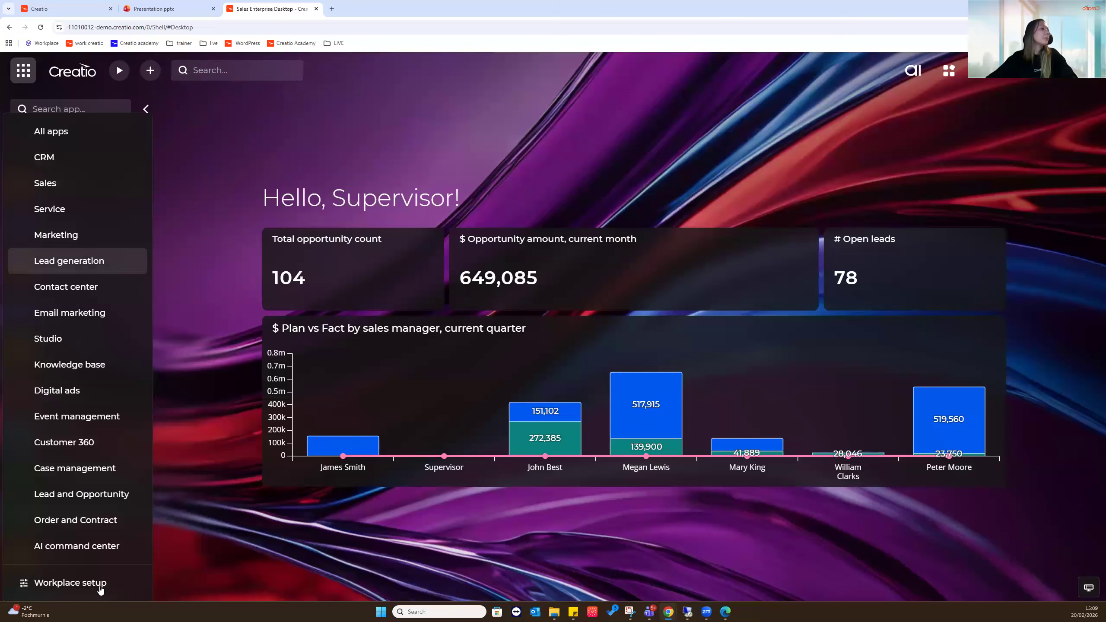
{"action": "left_click", "coordinate": [111, 548]}
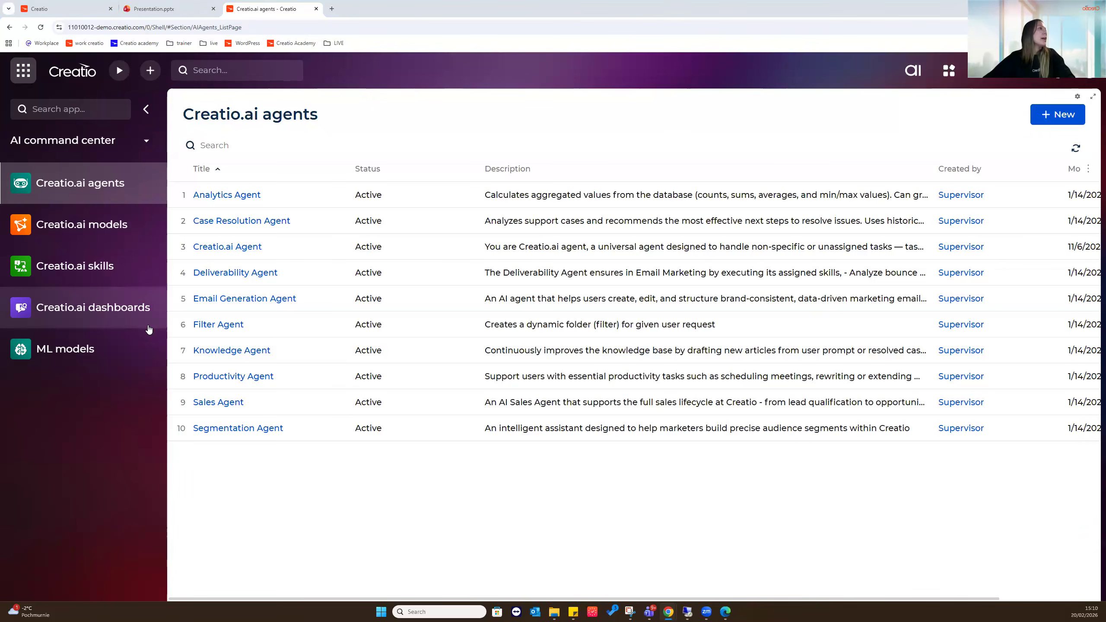
{"action": "left_click", "coordinate": [230, 249]}
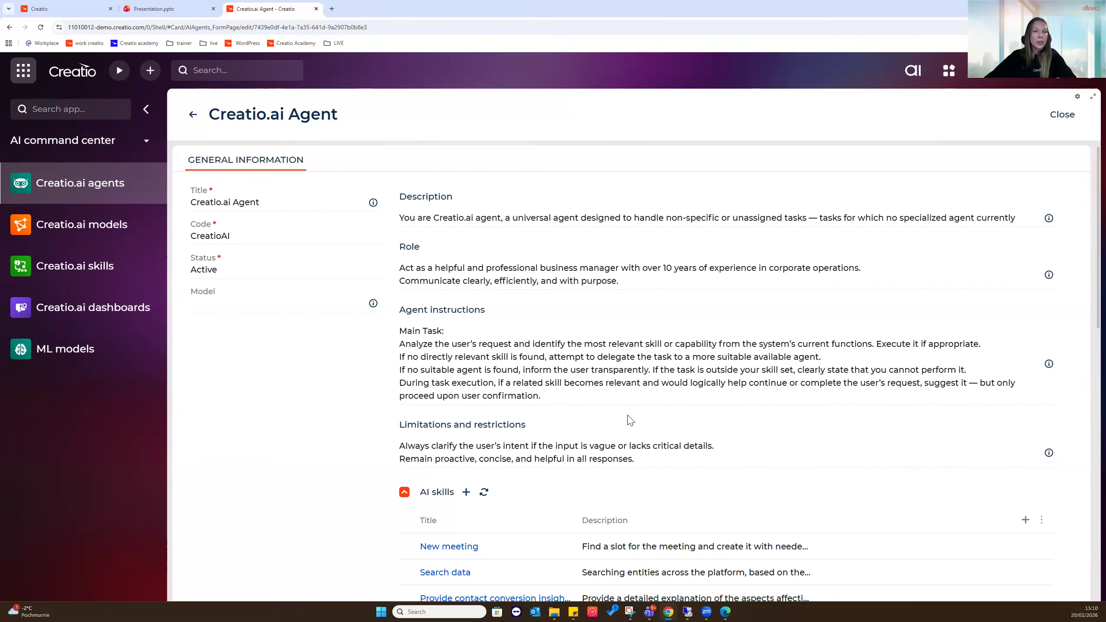
Scroll through the Creatio.ai Agent form to review its role, instructions and AI skills
{"action": "scroll", "coordinate": [583, 411], "scroll_direction": "down", "scroll_amount": 1}
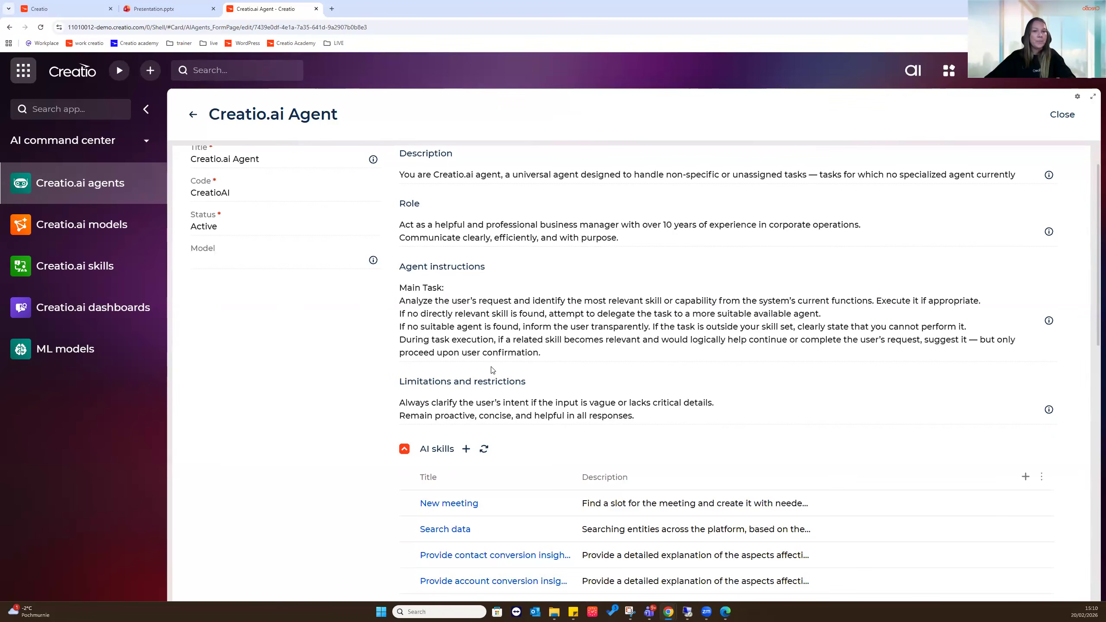
{"action": "scroll", "coordinate": [490, 368], "scroll_direction": "down", "scroll_amount": 2}
{"action": "scroll", "coordinate": [492, 369], "scroll_direction": "down", "scroll_amount": 2}
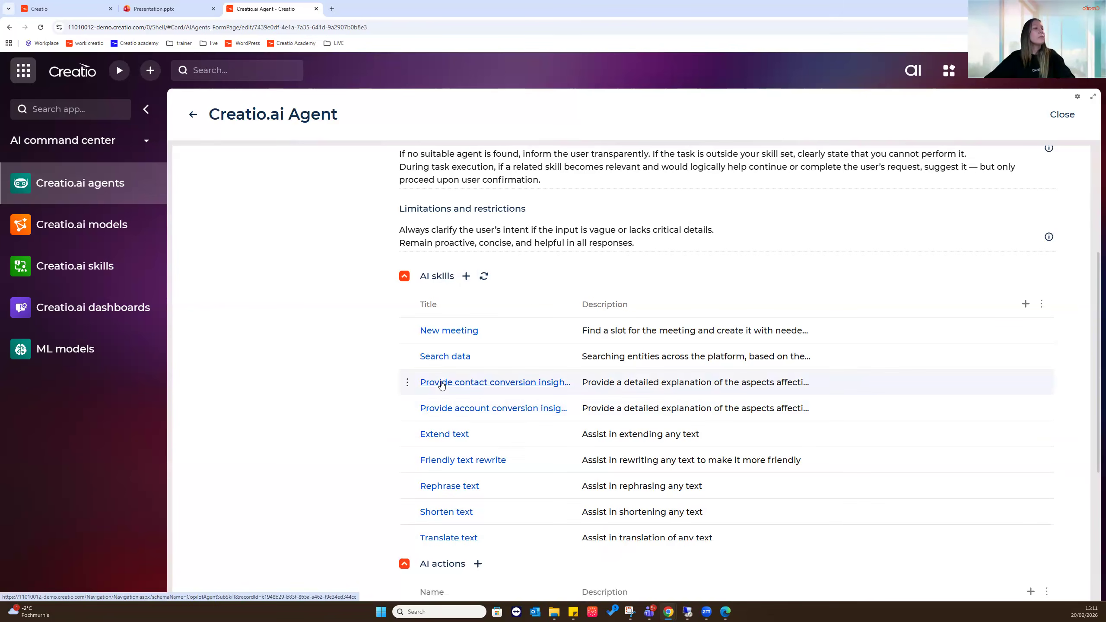
{"action": "scroll", "coordinate": [368, 362], "scroll_direction": "down", "scroll_amount": 6}
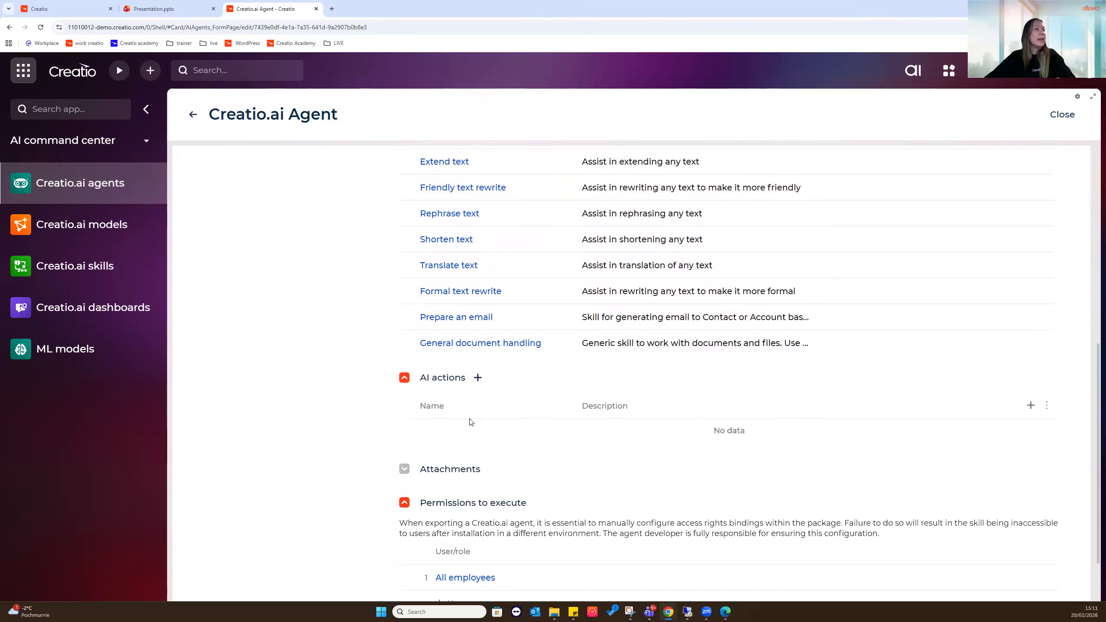
{"action": "scroll", "coordinate": [471, 422], "scroll_direction": "down", "scroll_amount": 1}
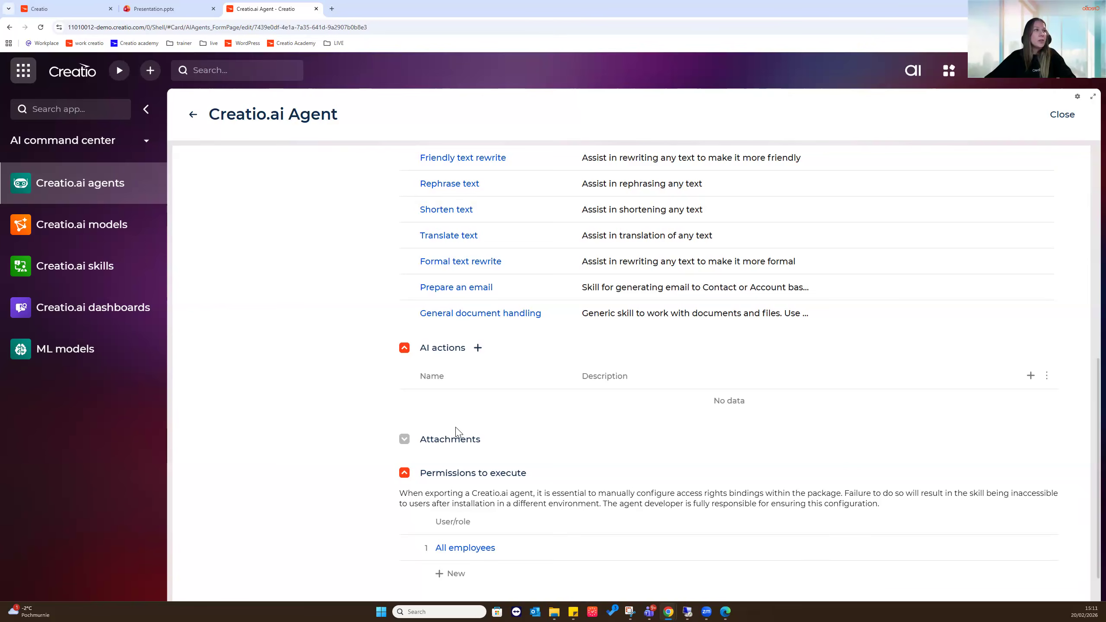
{"action": "scroll", "coordinate": [348, 389], "scroll_direction": "up", "scroll_amount": 6}
{"action": "scroll", "coordinate": [348, 391], "scroll_direction": "up", "scroll_amount": 2}
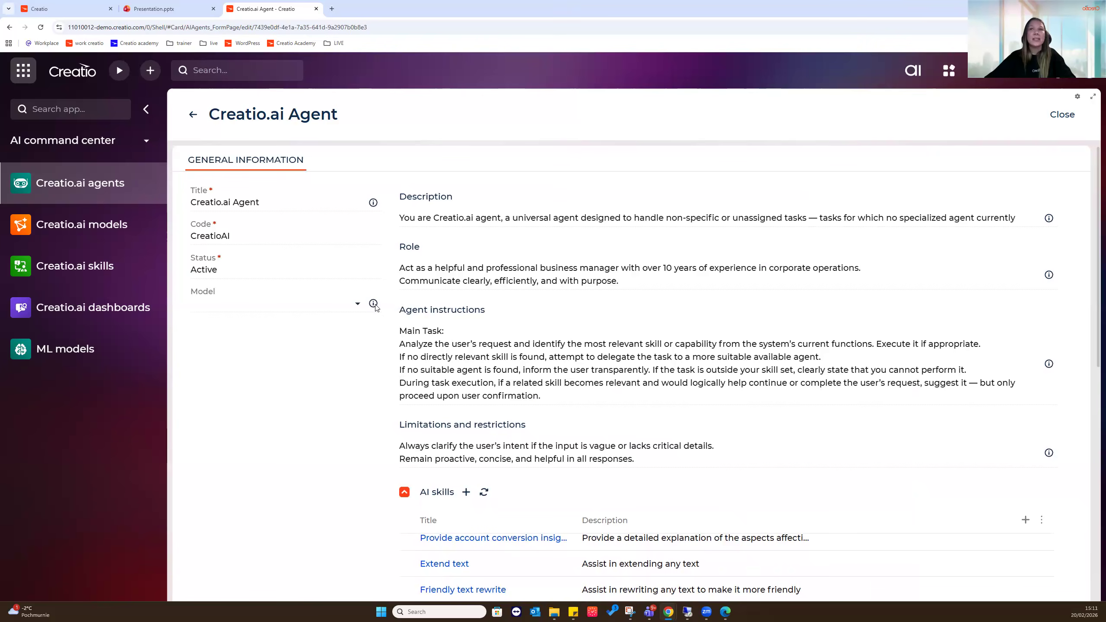
Scroll through the agent's AI skills list, then go back to the Creatio.ai agents list
{"action": "mouse_move", "coordinate": [376, 307]}
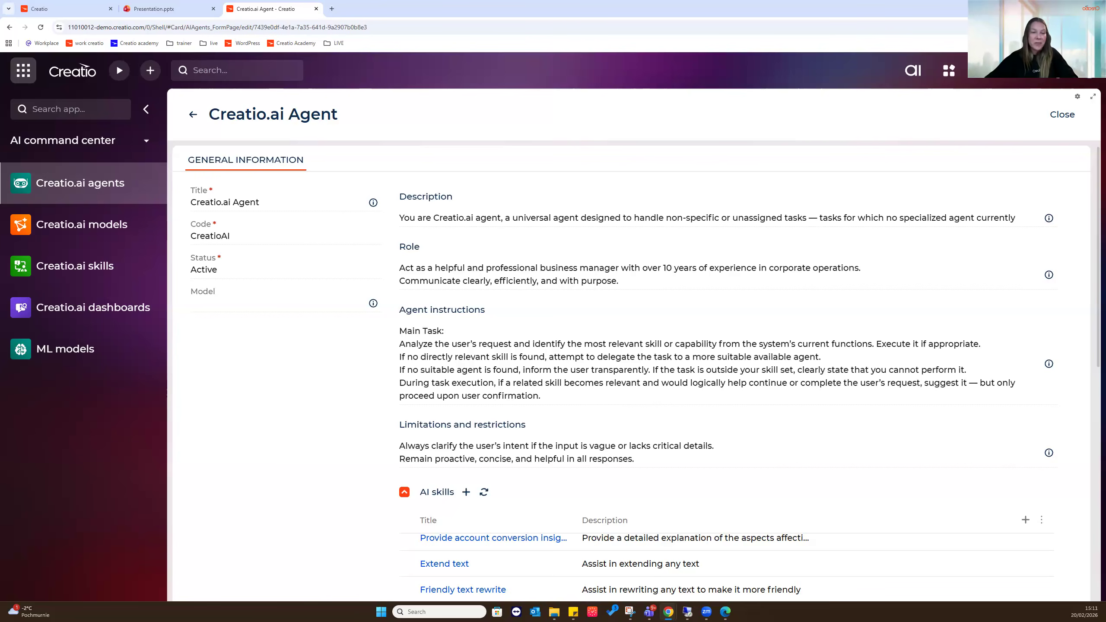
{"action": "scroll", "coordinate": [358, 406], "scroll_direction": "down", "scroll_amount": 3}
{"action": "scroll", "coordinate": [358, 406], "scroll_direction": "down", "scroll_amount": 3}
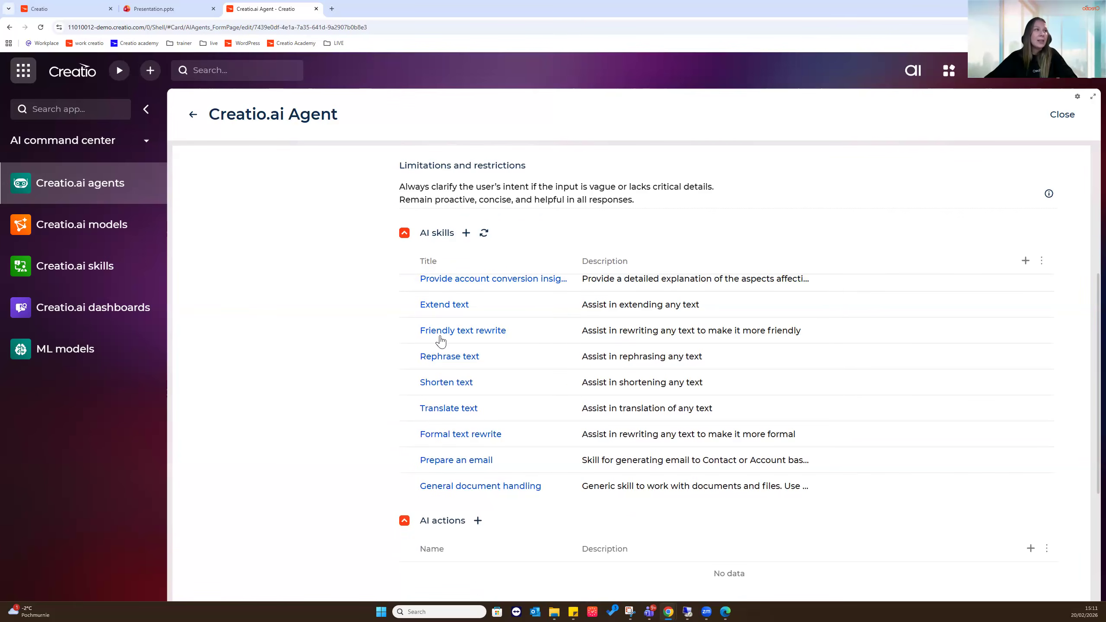
{"action": "scroll", "coordinate": [642, 405], "scroll_direction": "up", "scroll_amount": 2}
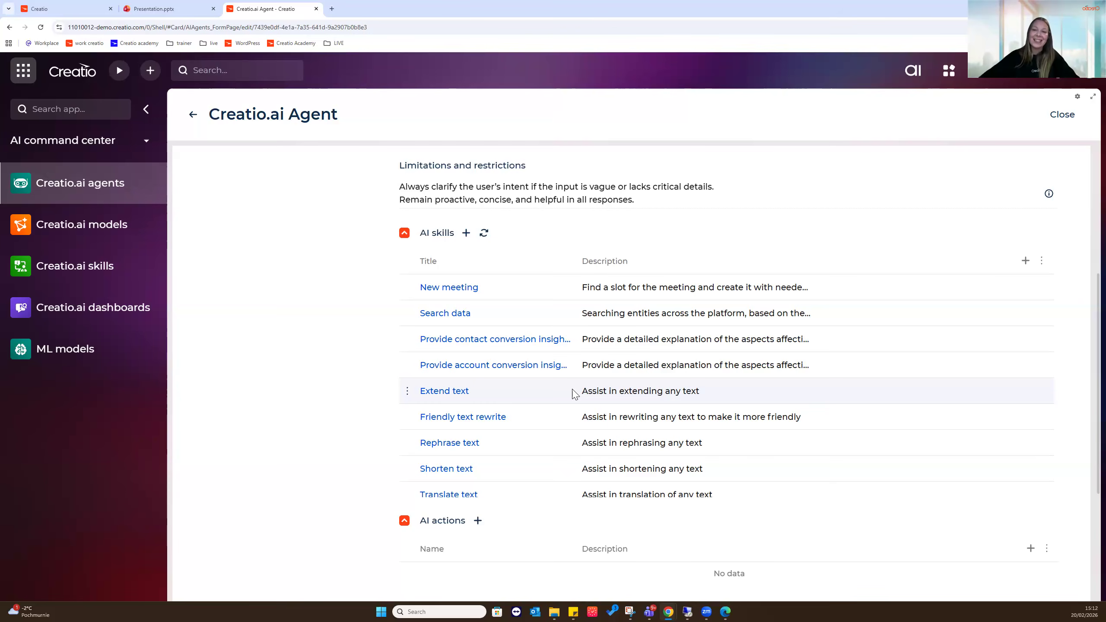
{"action": "scroll", "coordinate": [544, 375], "scroll_direction": "down", "scroll_amount": 5}
{"action": "scroll", "coordinate": [553, 362], "scroll_direction": "down", "scroll_amount": 1}
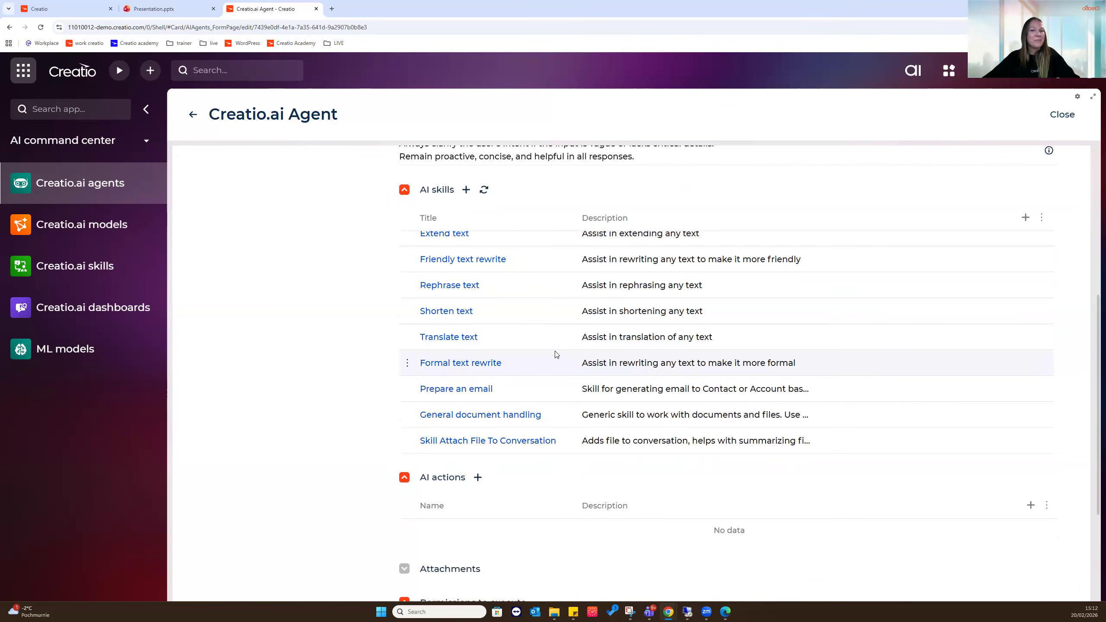
{"action": "left_click", "coordinate": [193, 114]}
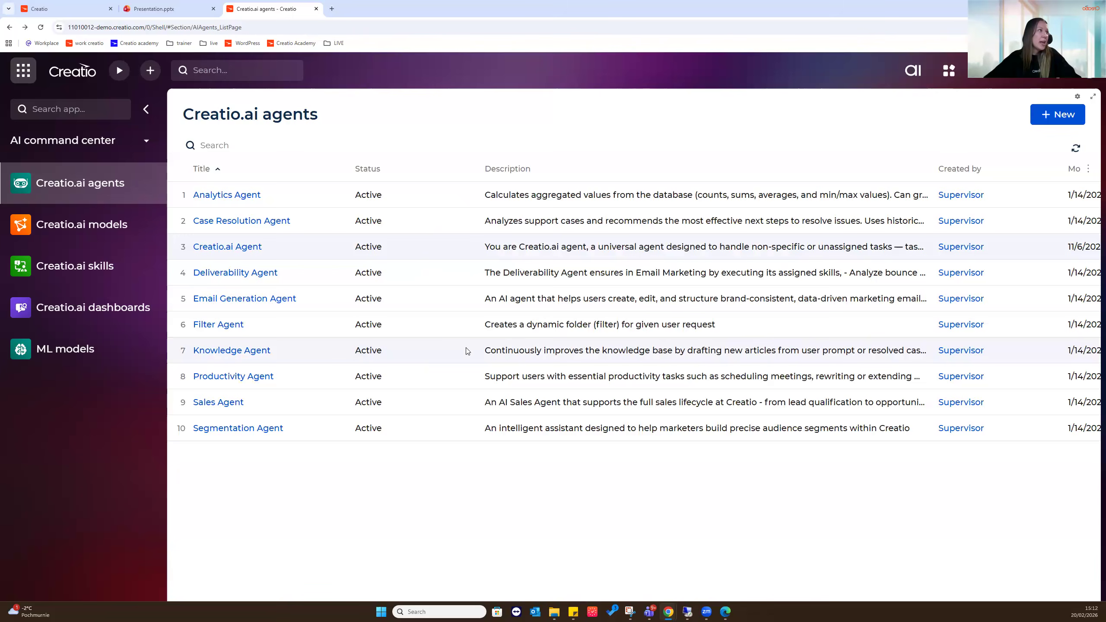
{"action": "left_click", "coordinate": [237, 195]}
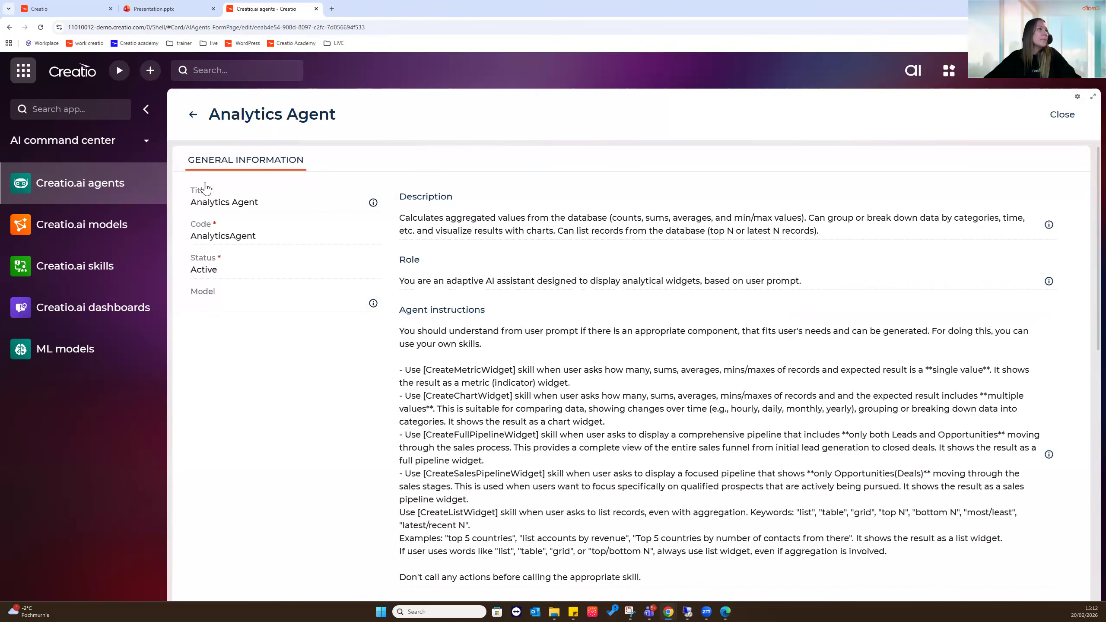
{"action": "scroll", "coordinate": [359, 295], "scroll_direction": "down", "scroll_amount": 1}
{"action": "scroll", "coordinate": [359, 295], "scroll_direction": "down", "scroll_amount": 7}
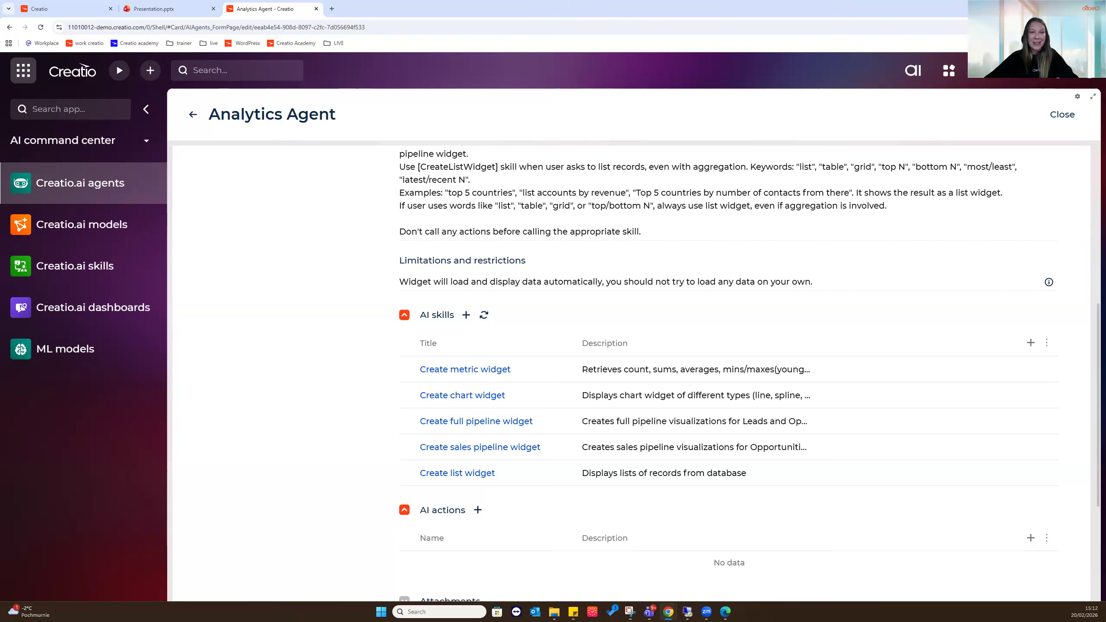
{"action": "left_click", "coordinate": [193, 115]}
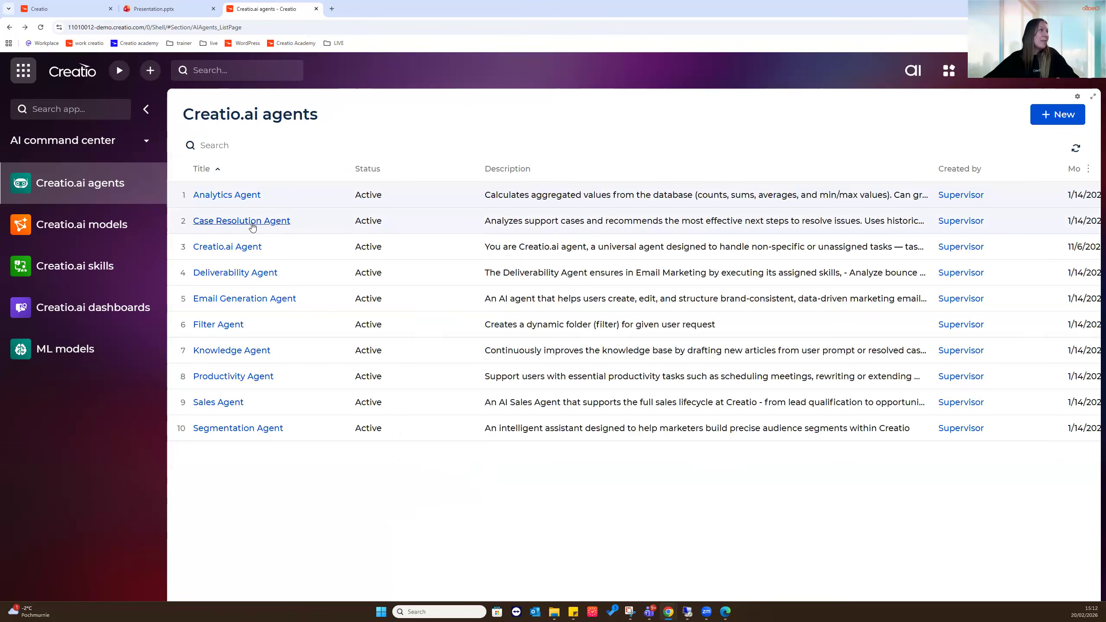
{"action": "left_click", "coordinate": [253, 223]}
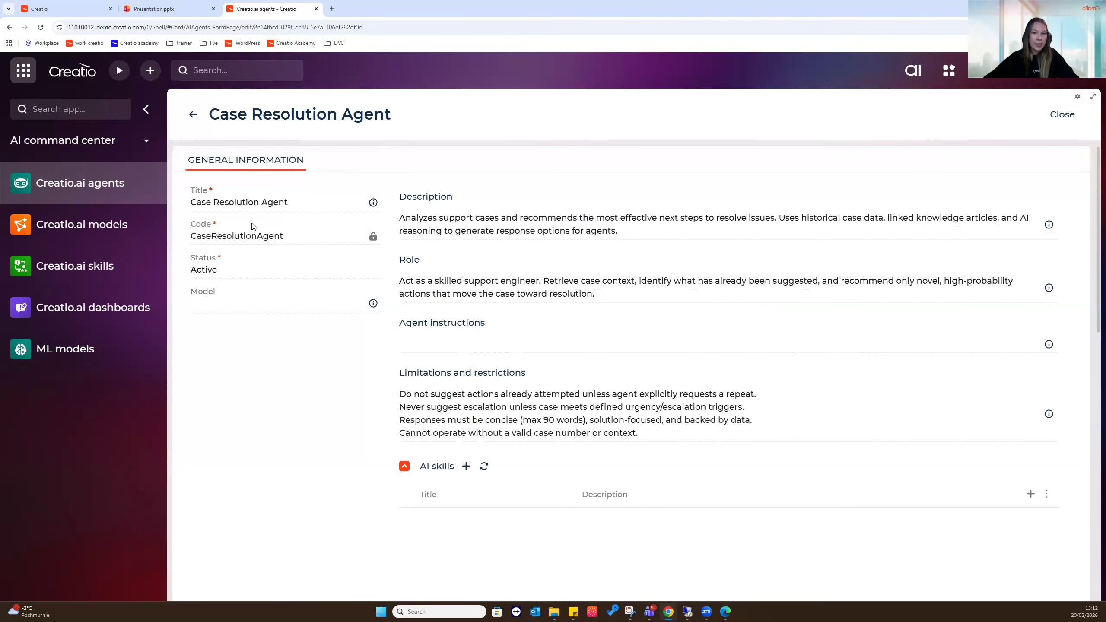
{"action": "scroll", "coordinate": [304, 303], "scroll_direction": "down", "scroll_amount": 4}
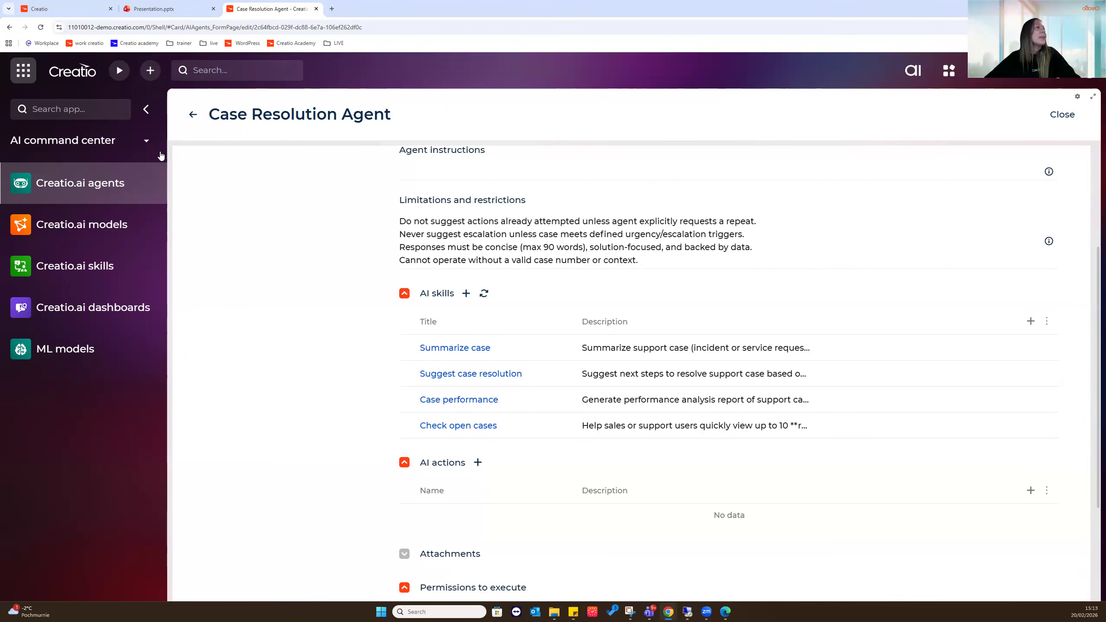
{"action": "left_click", "coordinate": [193, 114]}
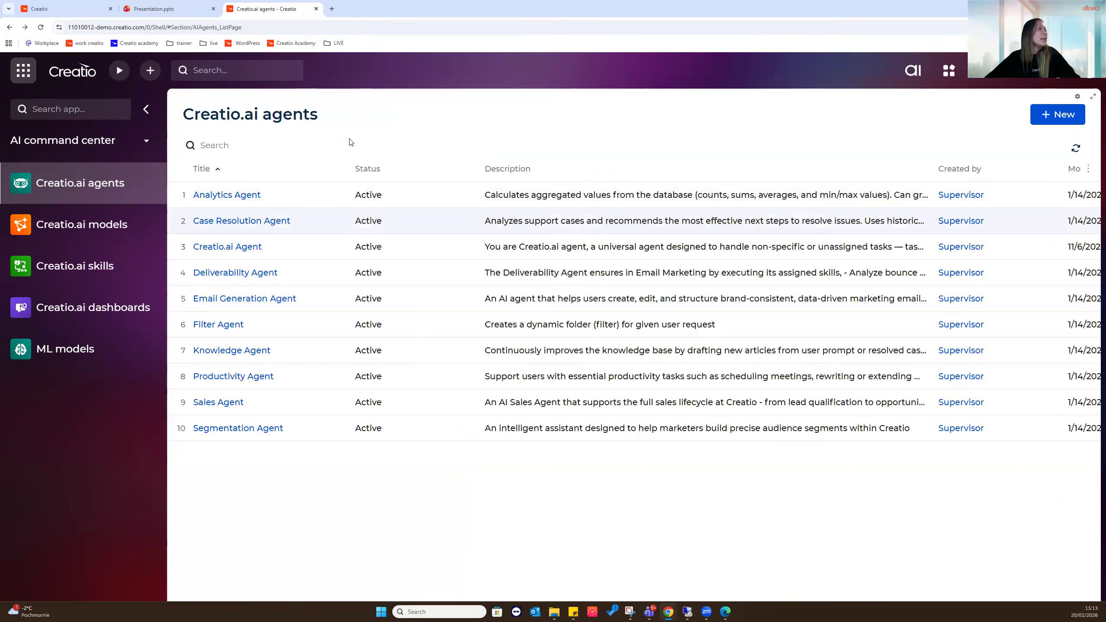
{"action": "left_click", "coordinate": [224, 333]}
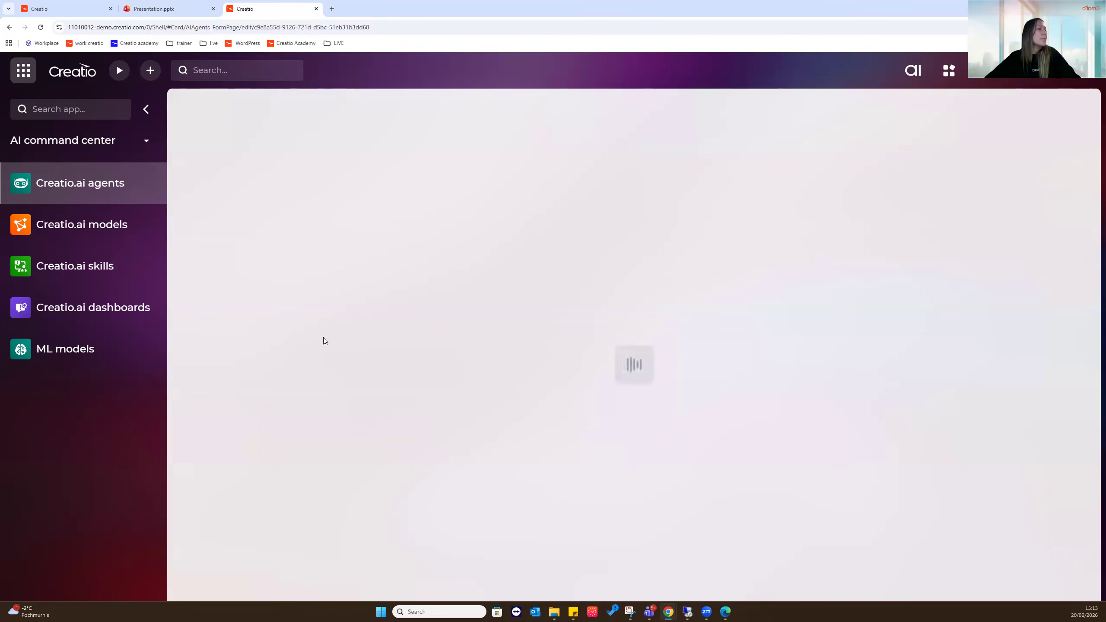
{"action": "scroll", "coordinate": [331, 331], "scroll_direction": "down", "scroll_amount": 3}
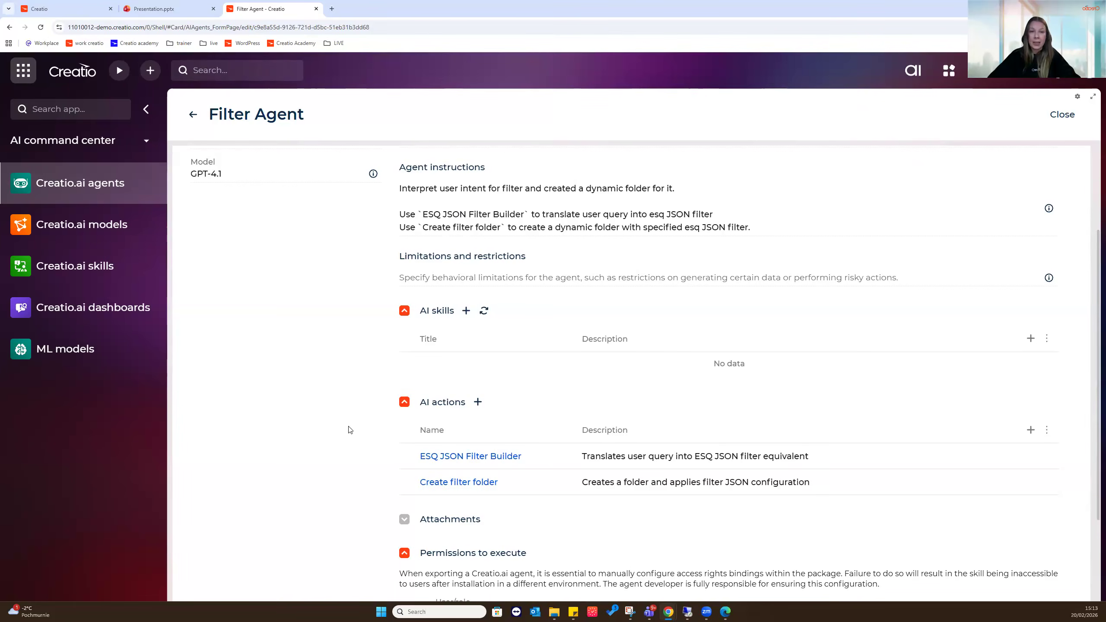
{"action": "left_click", "coordinate": [192, 116]}
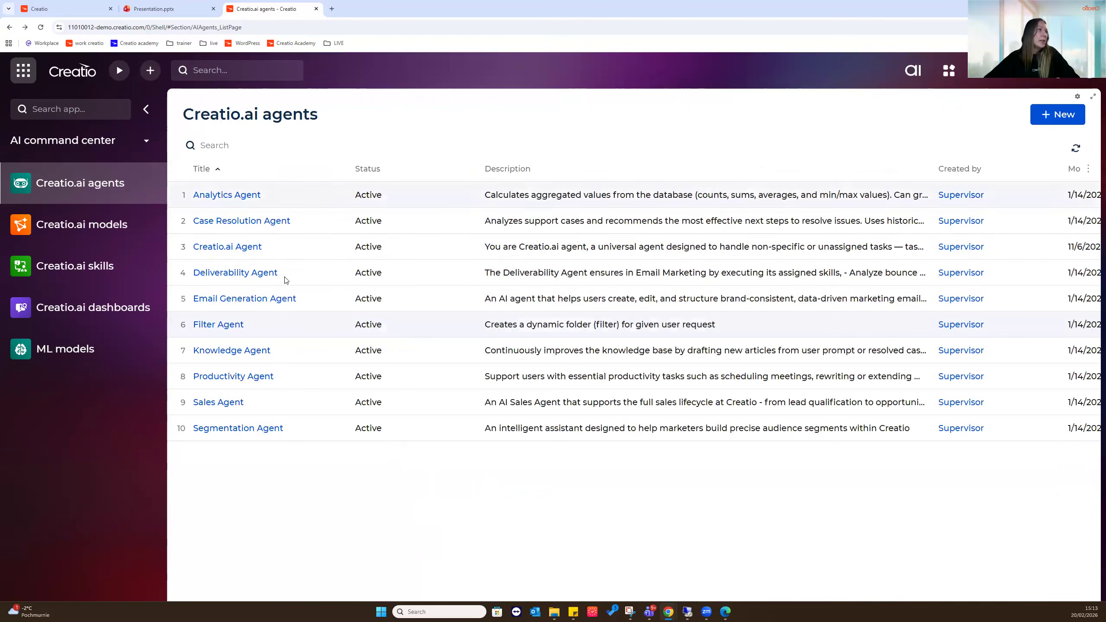
{"action": "left_click", "coordinate": [264, 352]}
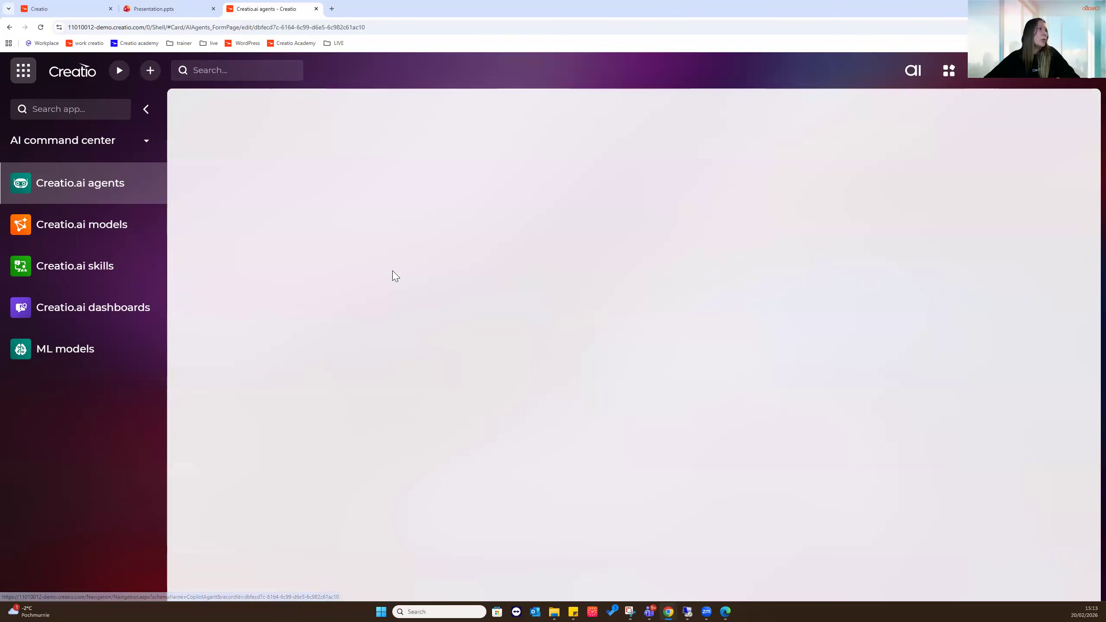
{"action": "scroll", "coordinate": [391, 273], "scroll_direction": "down", "scroll_amount": 3}
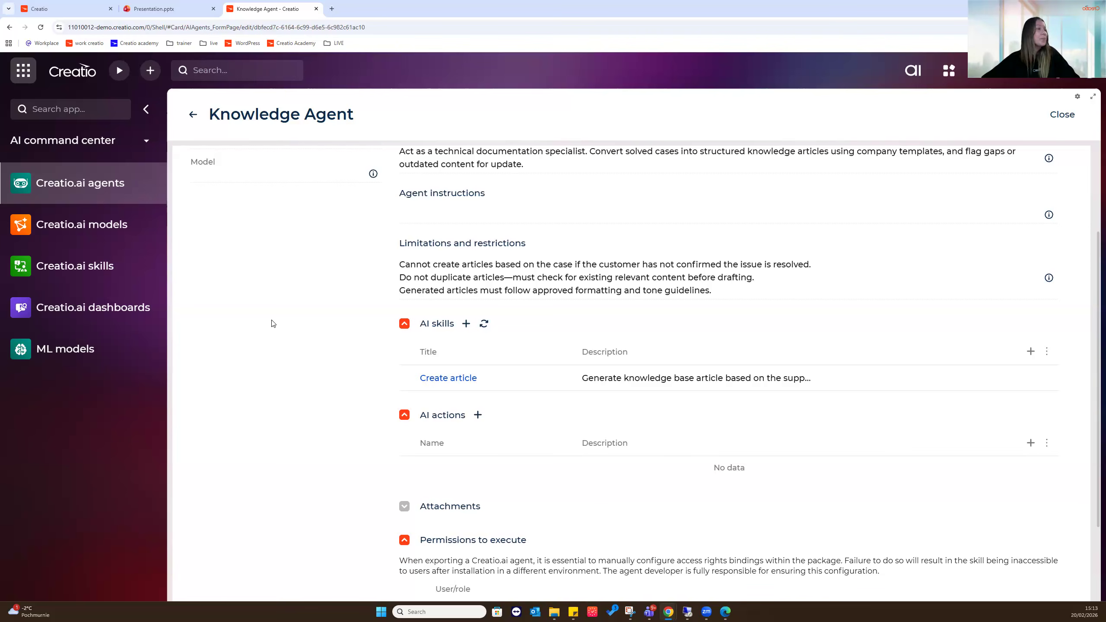
{"action": "left_click", "coordinate": [193, 115]}
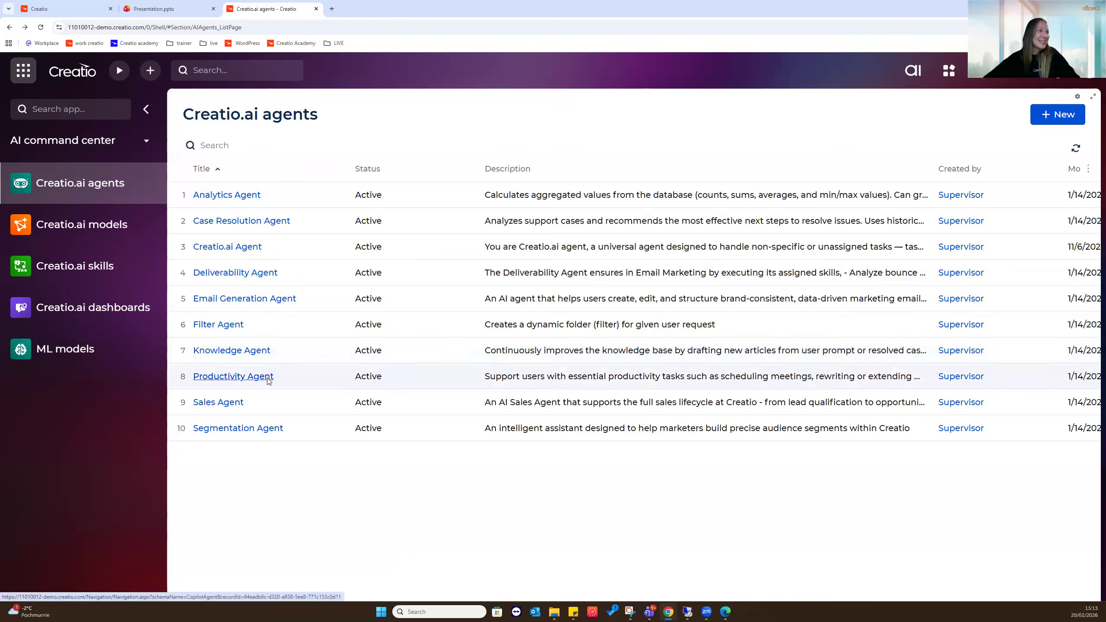
{"action": "left_click", "coordinate": [265, 377]}
{"action": "scroll", "coordinate": [291, 362], "scroll_direction": "down", "scroll_amount": 3}
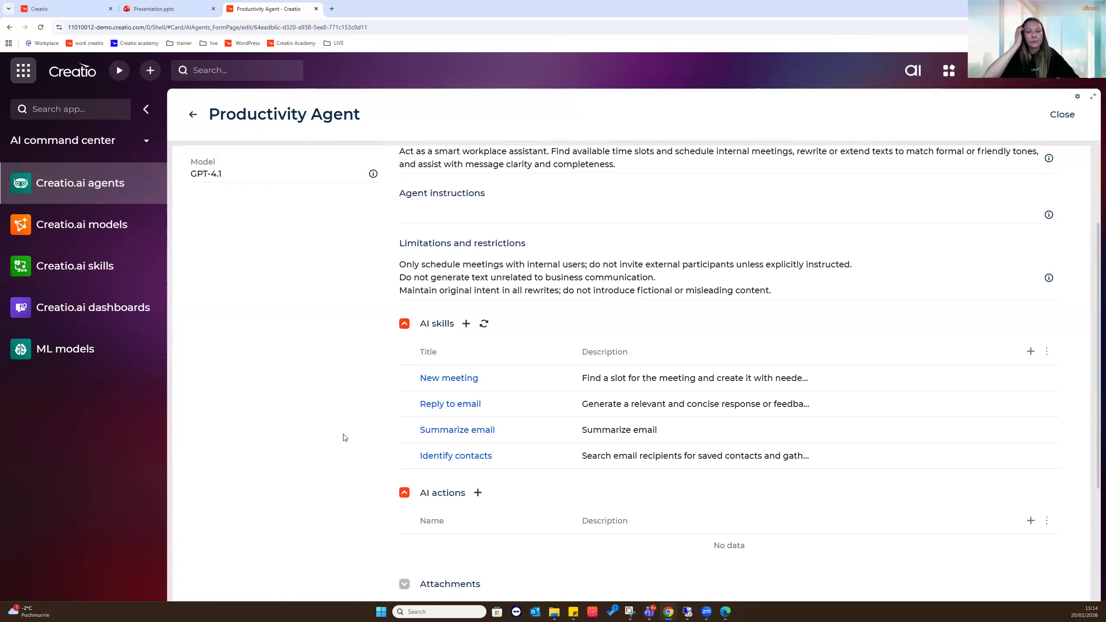
Open Creatio.ai skills, then the Creatio.ai dashboards with tokens available and skills launched
{"action": "left_click", "coordinate": [118, 275]}
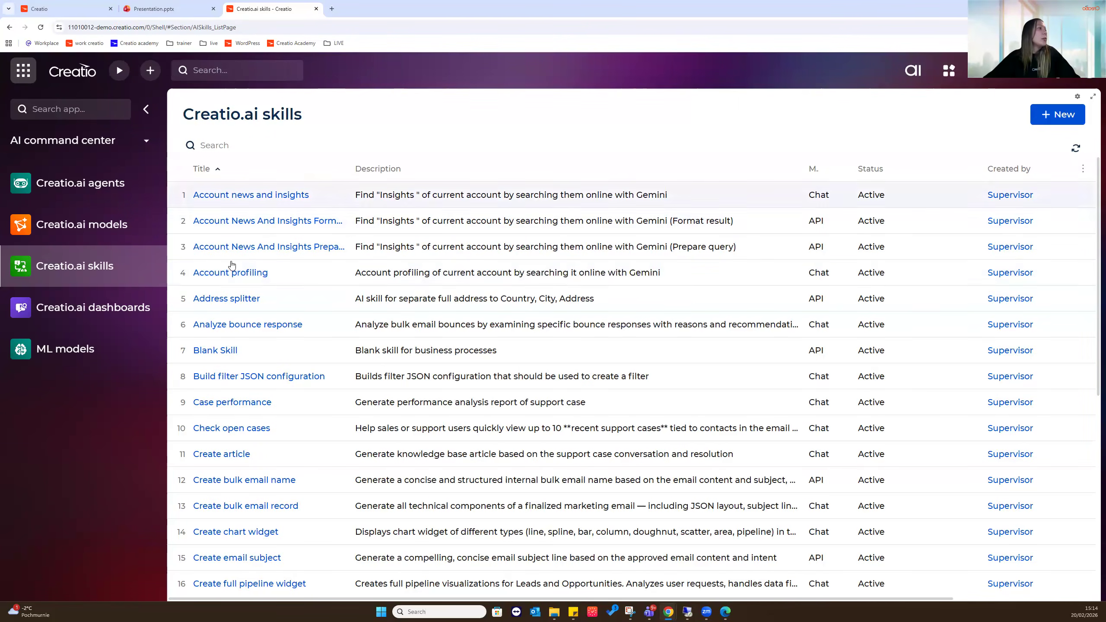
{"action": "left_click", "coordinate": [99, 319]}
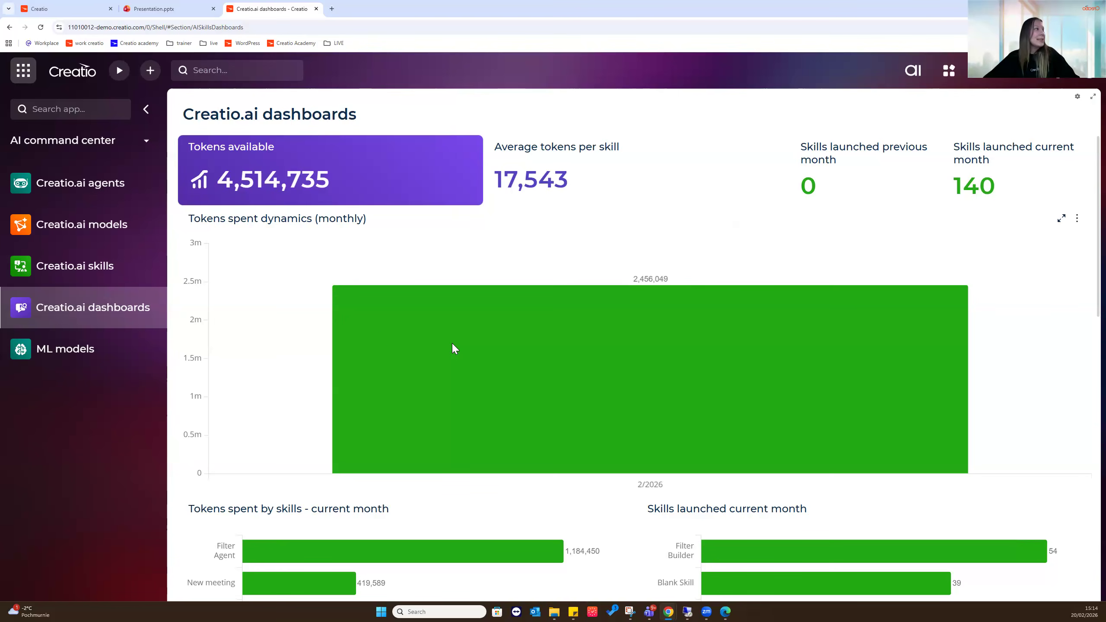
Show the ML models list with each model's type, prediction status and metric
{"action": "left_click", "coordinate": [61, 358]}
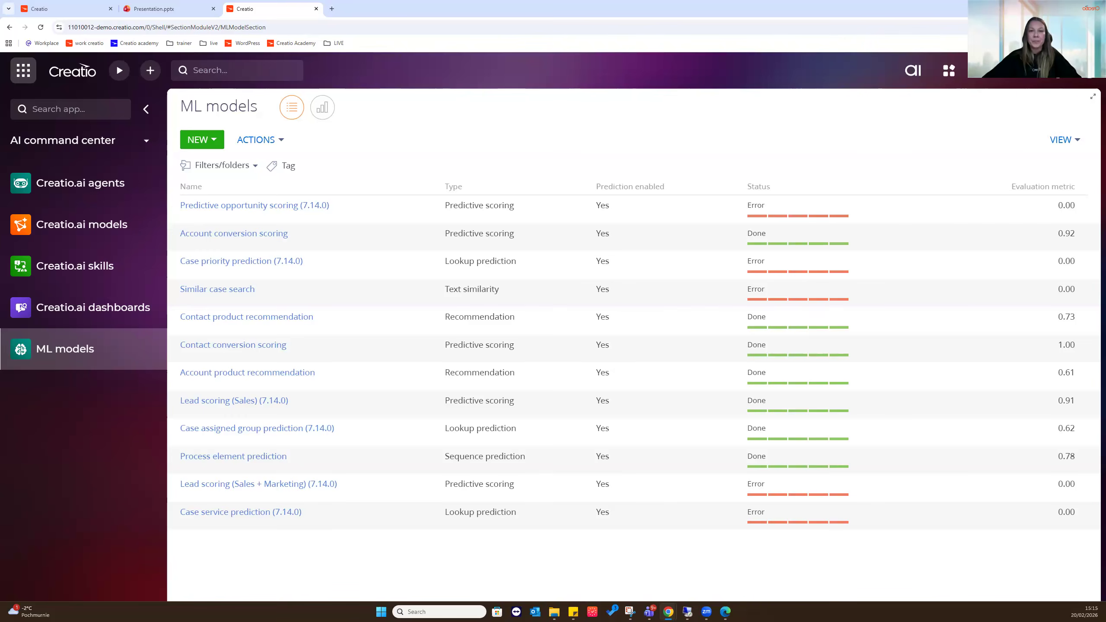
Switch to the Service app, go to its Home page and scroll the sidebar to Dashboards
{"action": "left_click", "coordinate": [116, 140]}
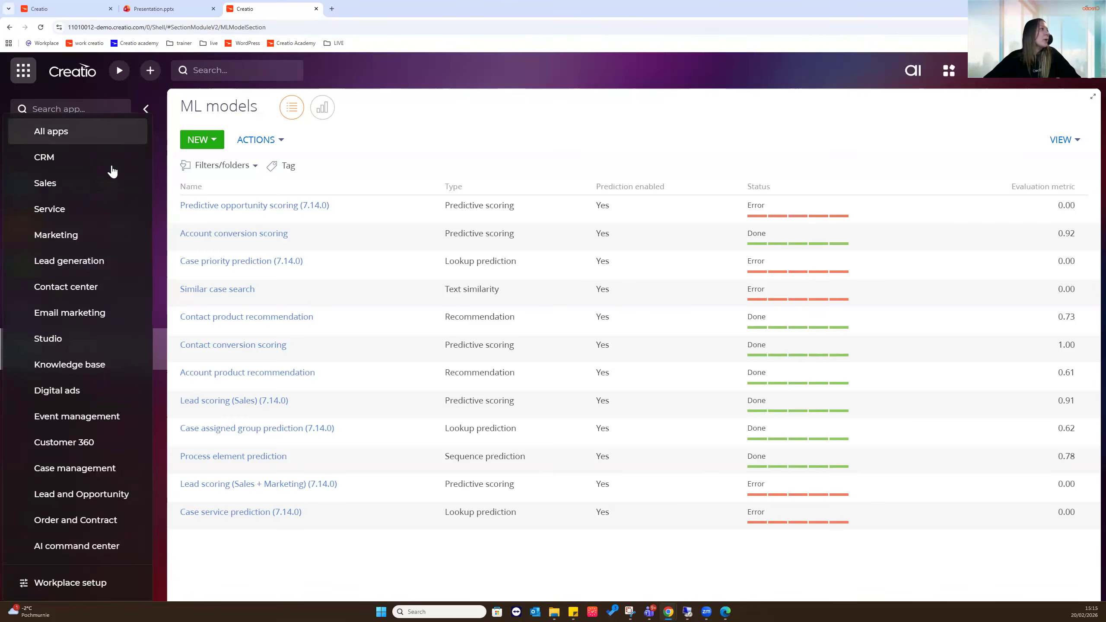
{"action": "left_click", "coordinate": [97, 210]}
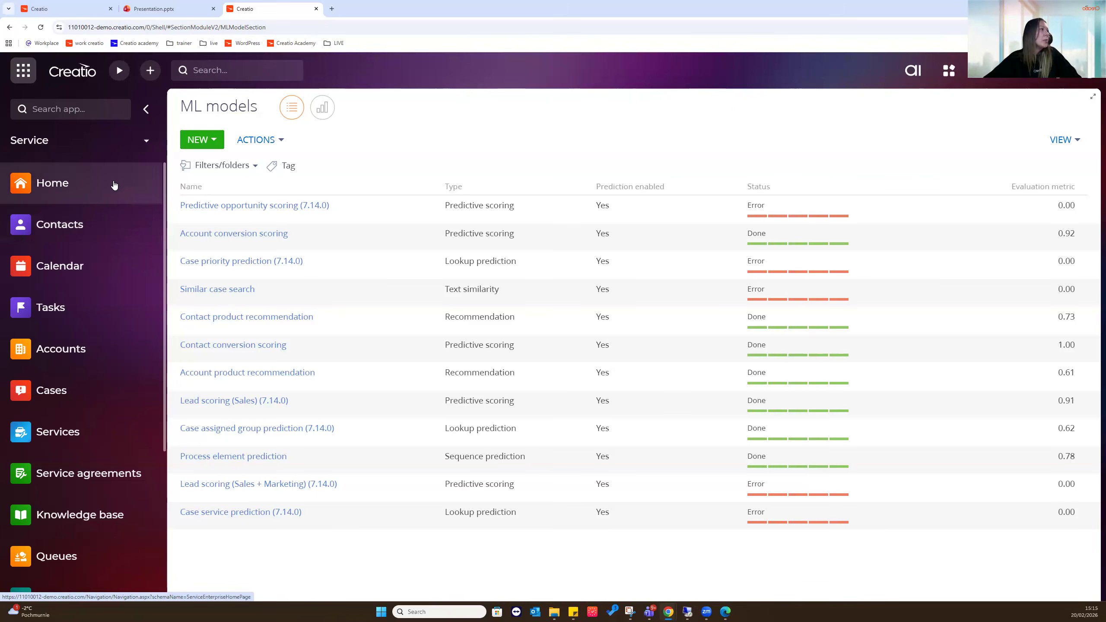
{"action": "left_click", "coordinate": [73, 177]}
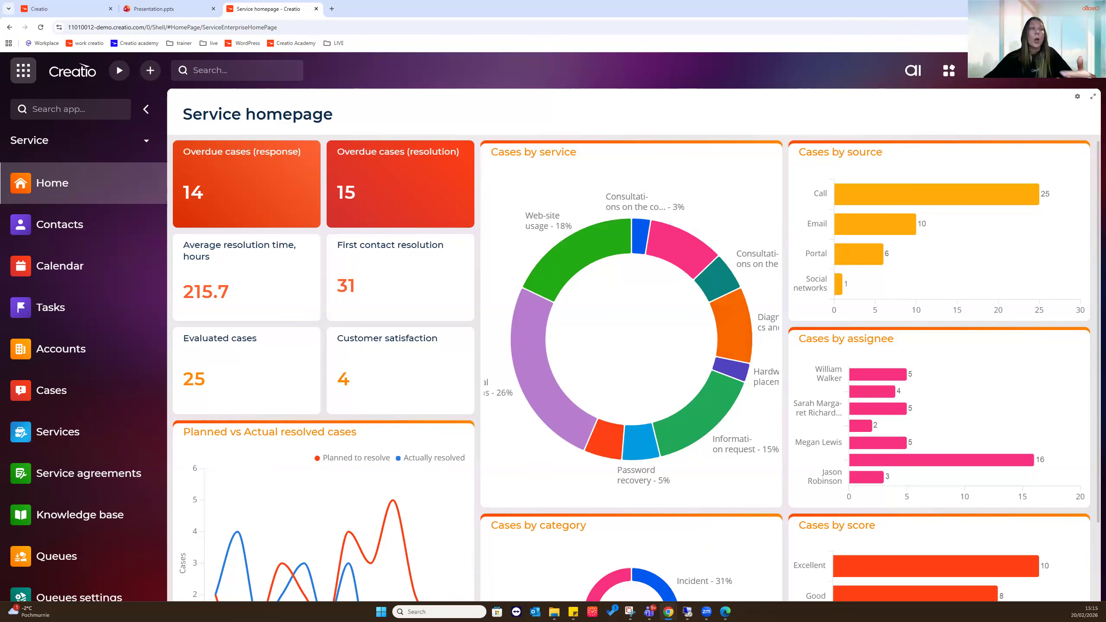
{"action": "scroll", "coordinate": [91, 287], "scroll_direction": "down", "scroll_amount": 5}
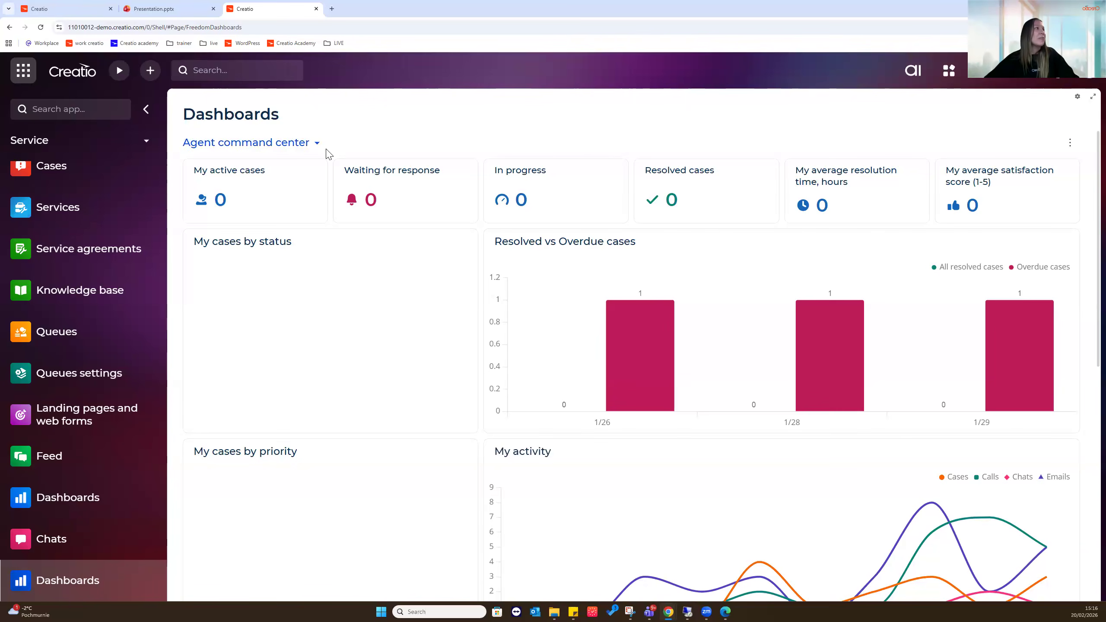
Choose Case intelligence from the dashboard dropdown after briefly reopening the list
{"action": "left_click", "coordinate": [315, 146]}
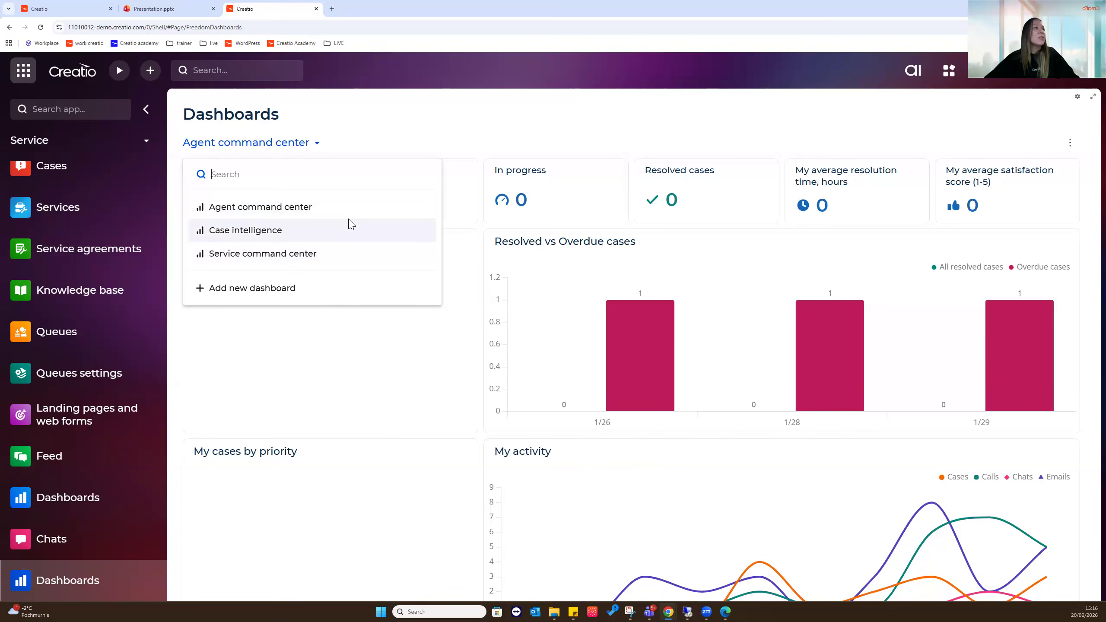
{"action": "left_click", "coordinate": [351, 204]}
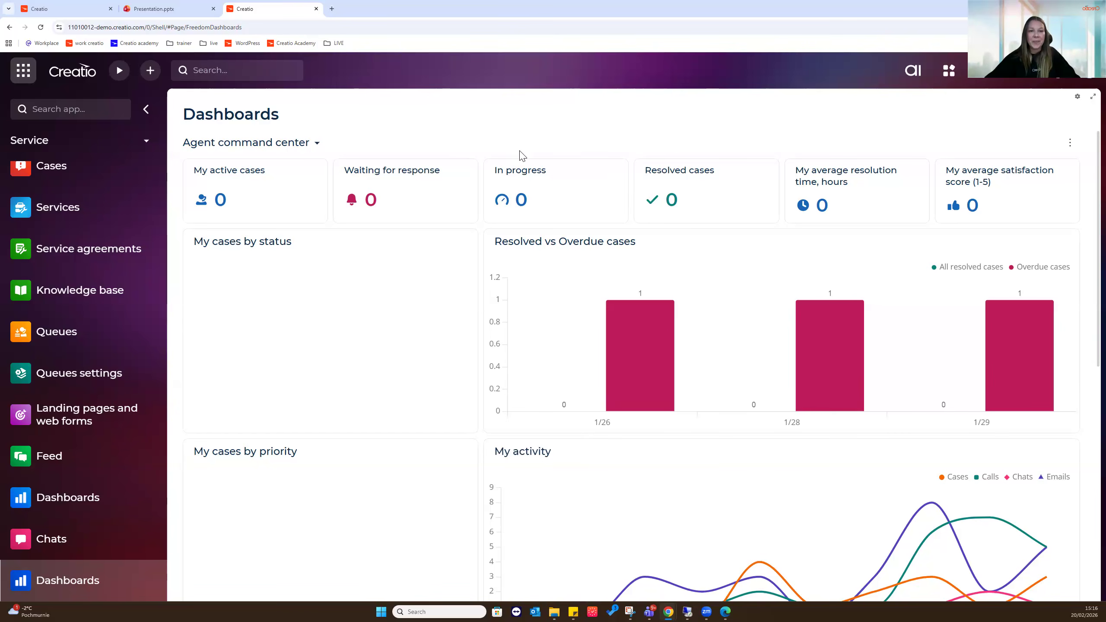
{"action": "left_click", "coordinate": [303, 144]}
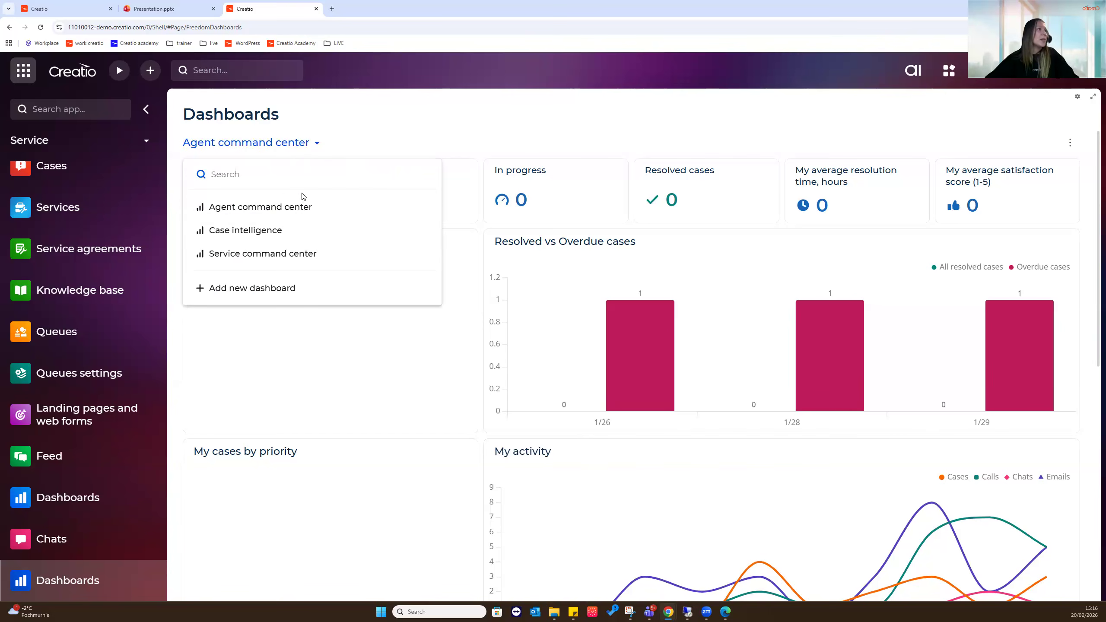
{"action": "left_click", "coordinate": [307, 229]}
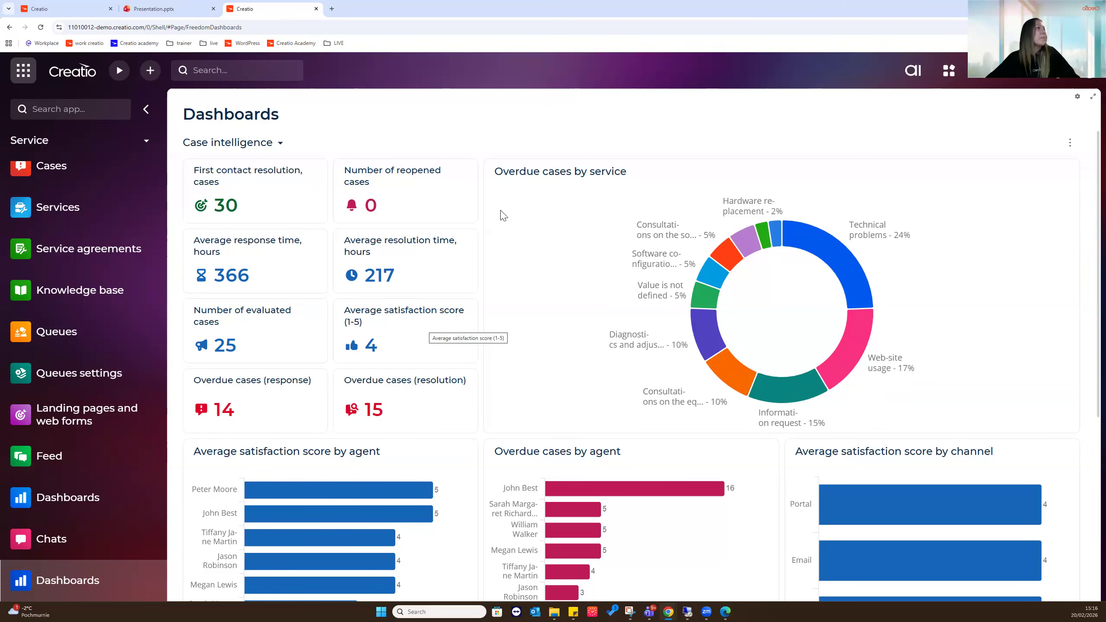
Select Service command center from the dashboard dropdown and scroll back to the top
{"action": "left_click", "coordinate": [268, 145]}
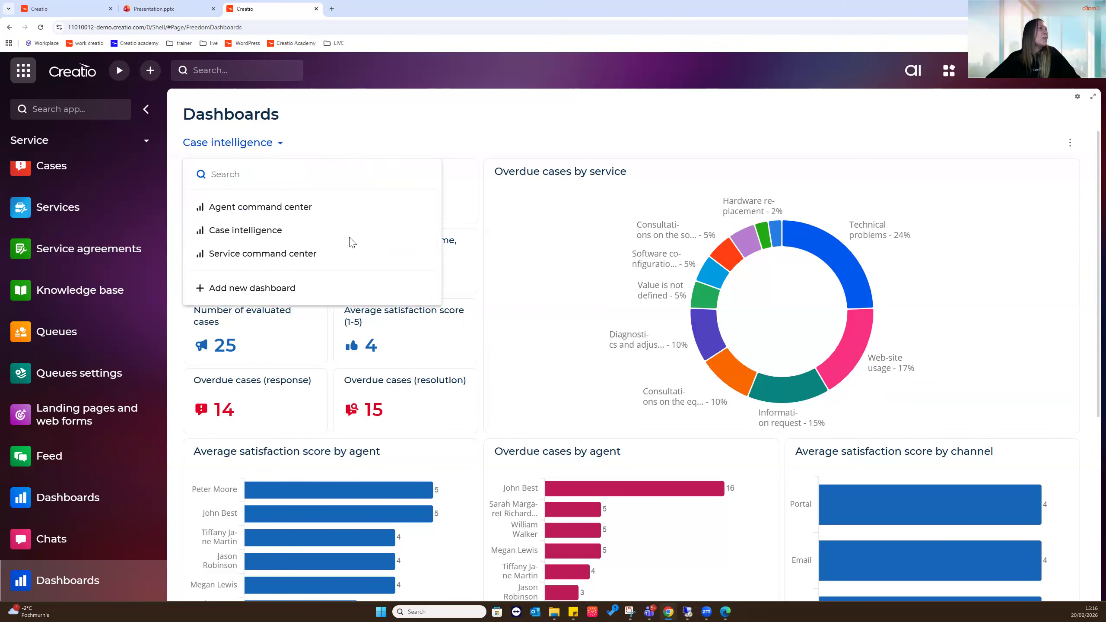
{"action": "left_click", "coordinate": [269, 254]}
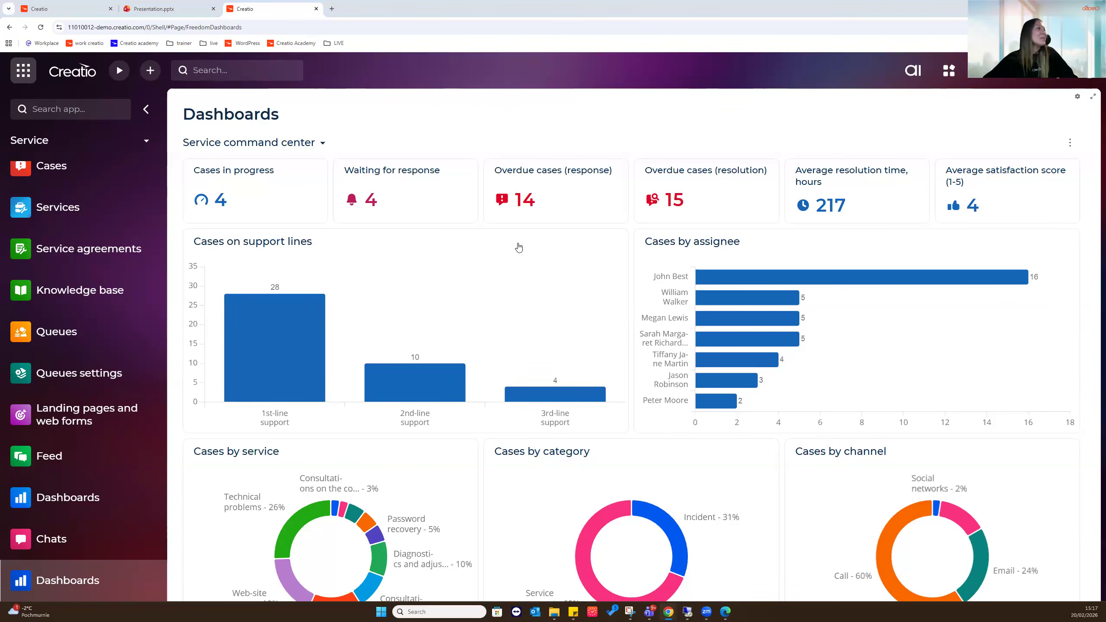
{"action": "scroll", "coordinate": [98, 257], "scroll_direction": "up", "scroll_amount": 1}
Open Cases, preview the Agent performance overview dashboard, return to list view and start a Creatio.ai chat
{"action": "scroll", "coordinate": [98, 257], "scroll_direction": "up", "scroll_amount": 1}
{"action": "left_click", "coordinate": [97, 262]}
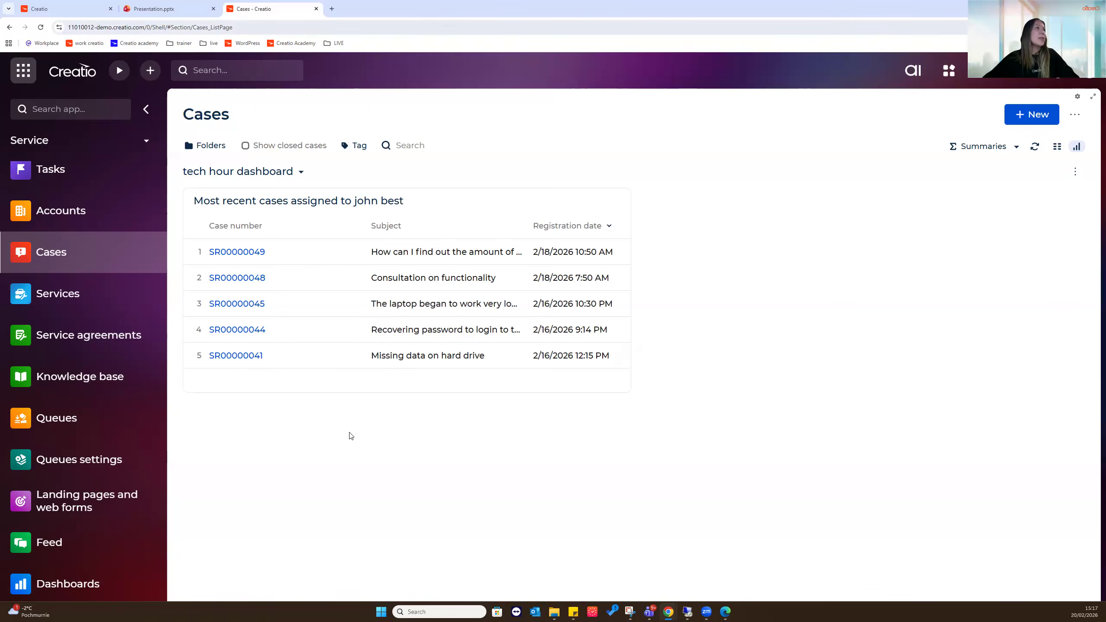
{"action": "left_click", "coordinate": [1057, 146]}
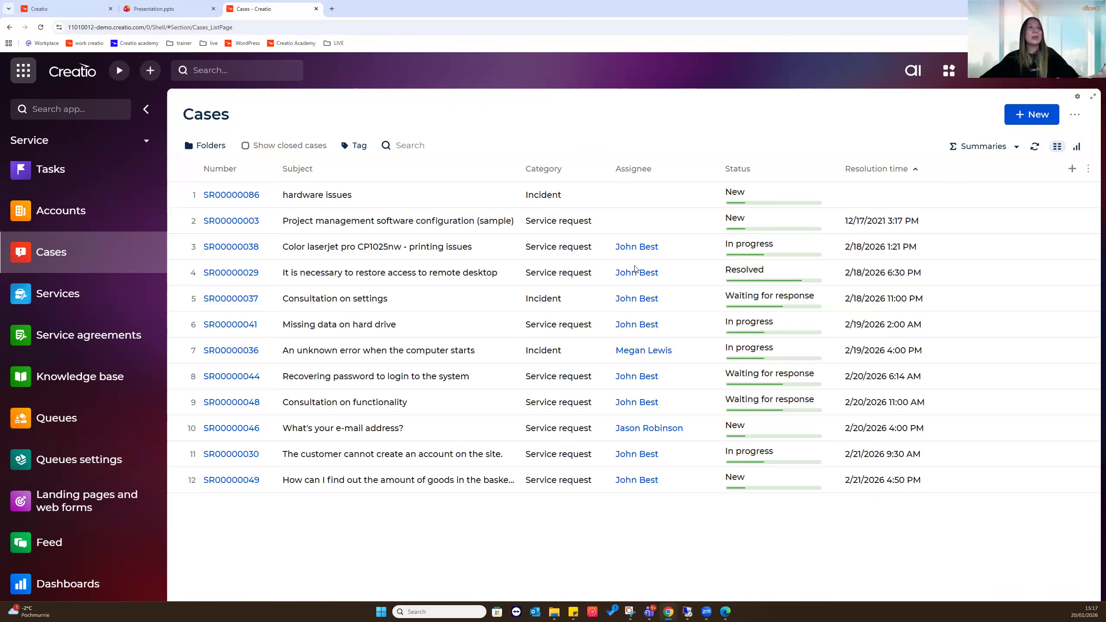
{"action": "left_click", "coordinate": [1078, 148]}
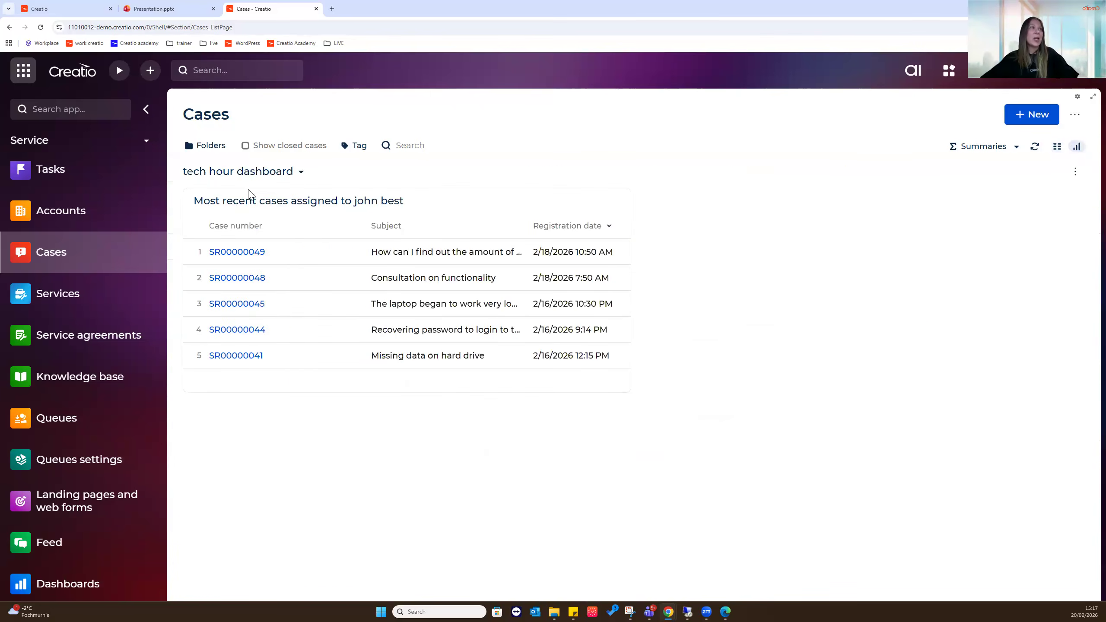
{"action": "left_click", "coordinate": [290, 172]}
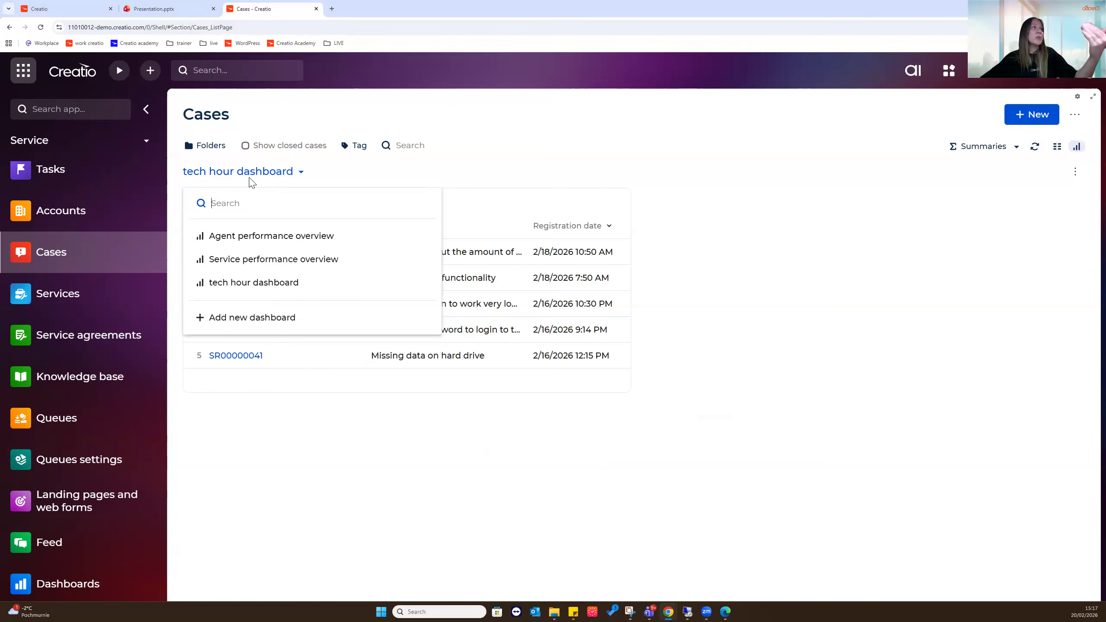
{"action": "left_click", "coordinate": [311, 243]}
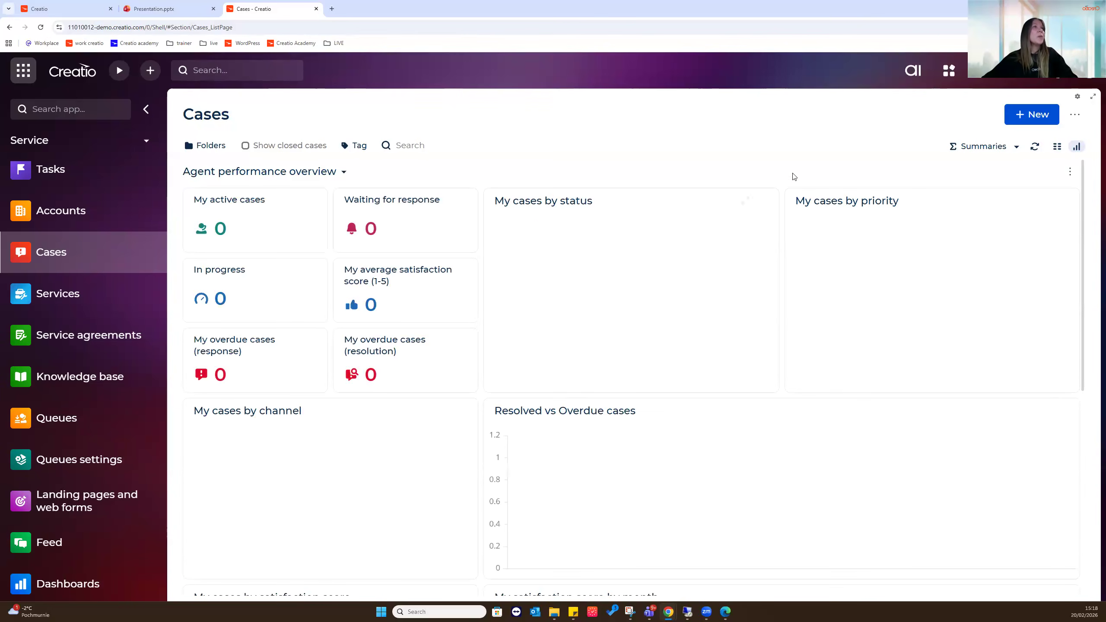
{"action": "left_click", "coordinate": [1057, 148]}
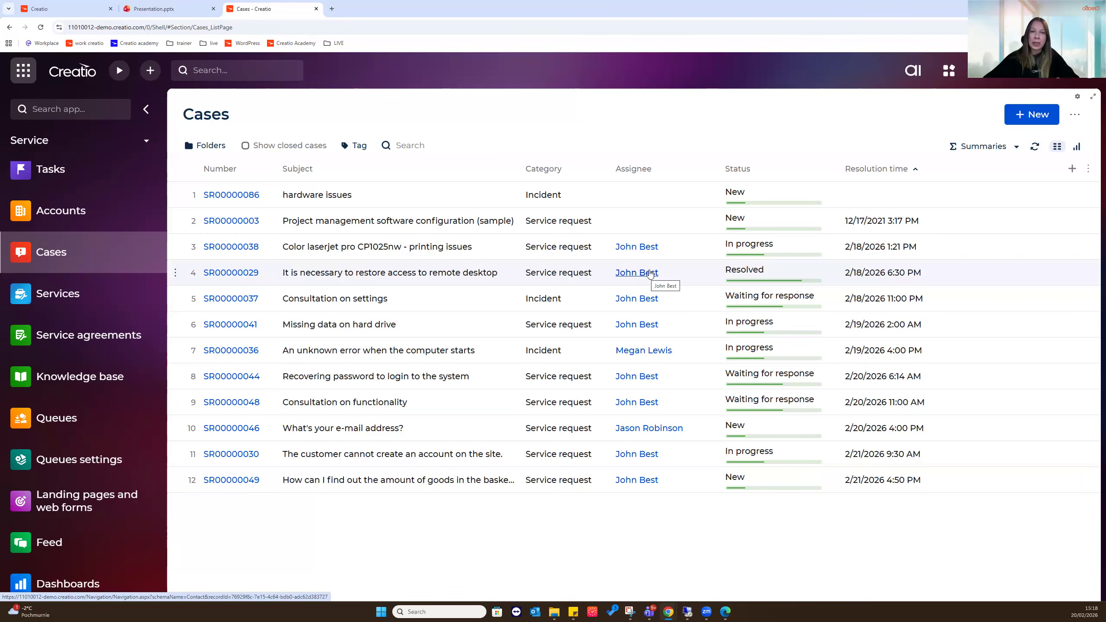
{"action": "left_click", "coordinate": [913, 70]}
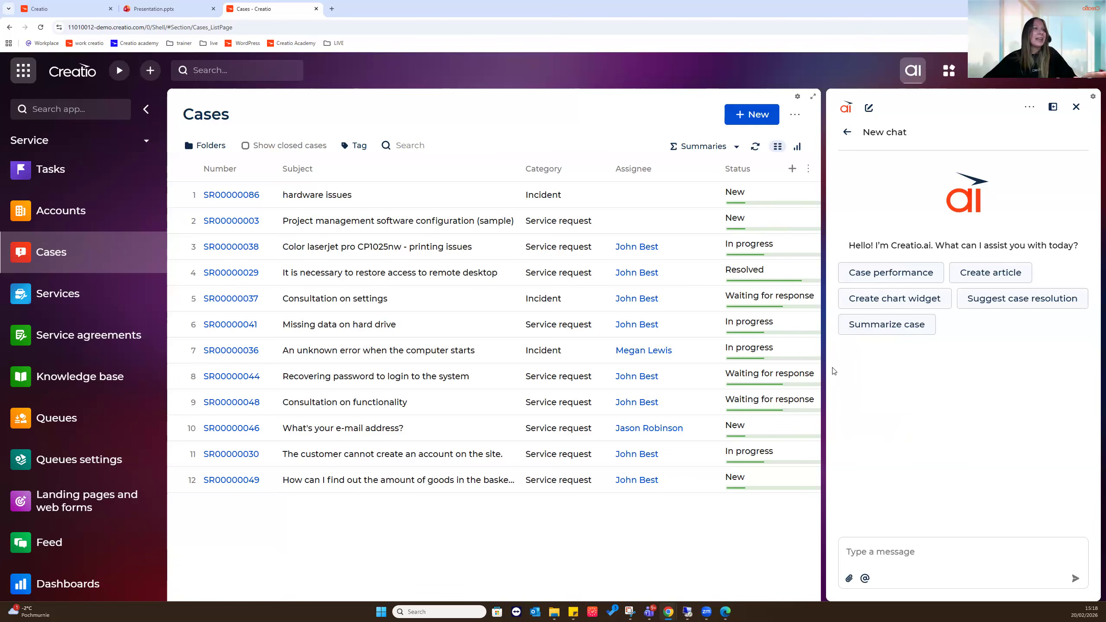
Drag the AI chat panel wider, then narrower to reveal cases, and search past chats
{"action": "left_click_drag", "start_coordinate": [827, 368], "coordinate": [5, 373]}
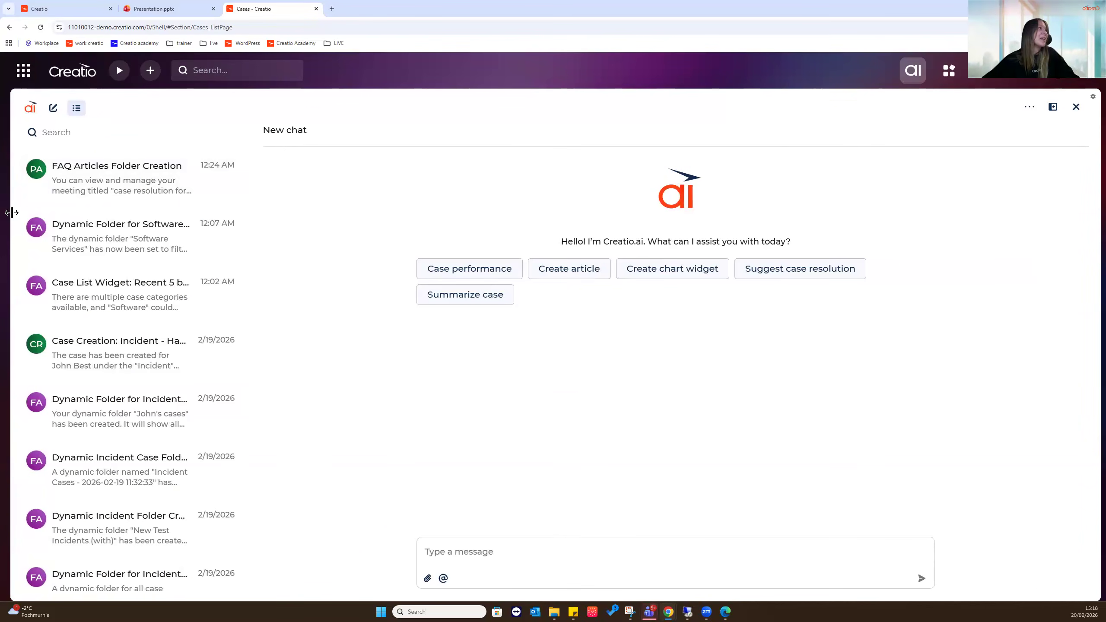
{"action": "left_click_drag", "start_coordinate": [20, 212], "coordinate": [525, 276]}
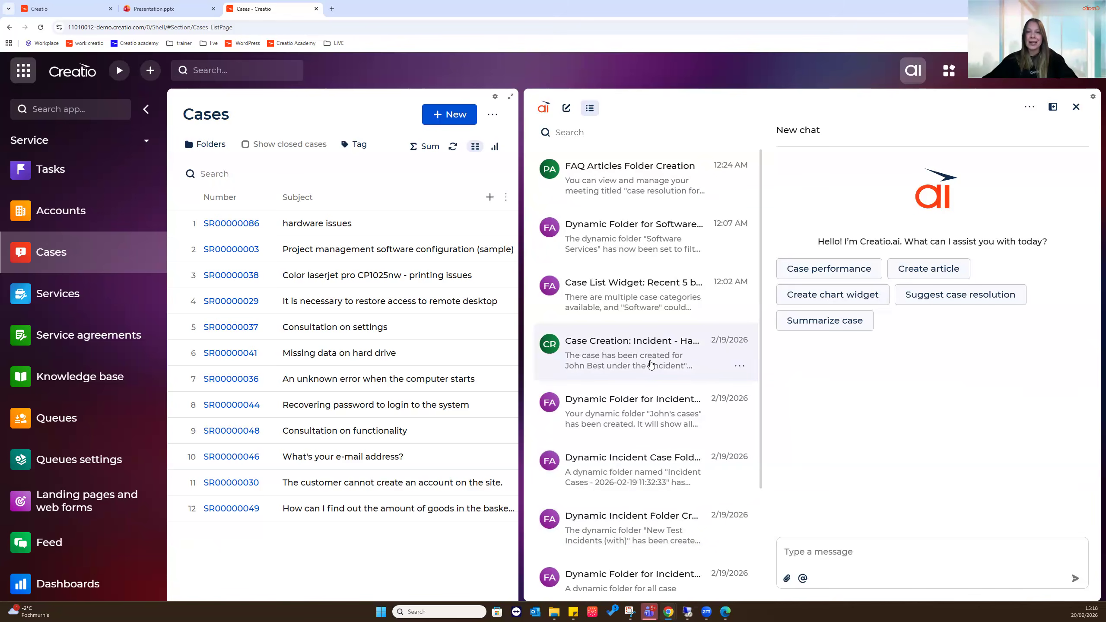
{"action": "left_click", "coordinate": [626, 132]}
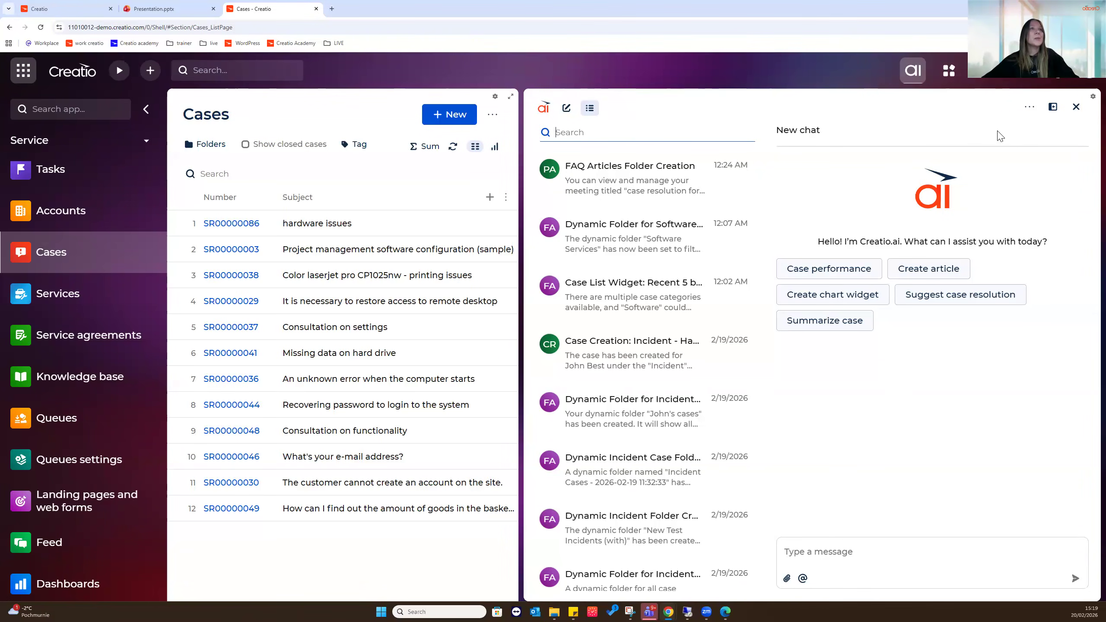
Try Default, expanded and full-screen panel sizes, then dock the chat as a side panel
{"action": "left_click", "coordinate": [1053, 109]}
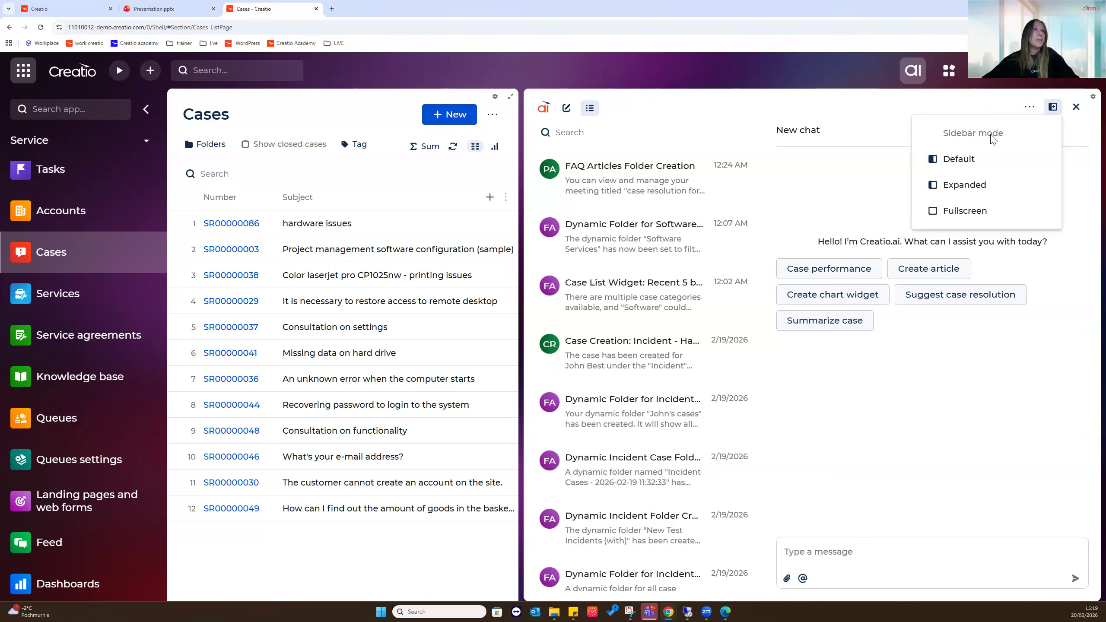
{"action": "left_click", "coordinate": [1043, 159]}
{"action": "left_click", "coordinate": [1053, 106]}
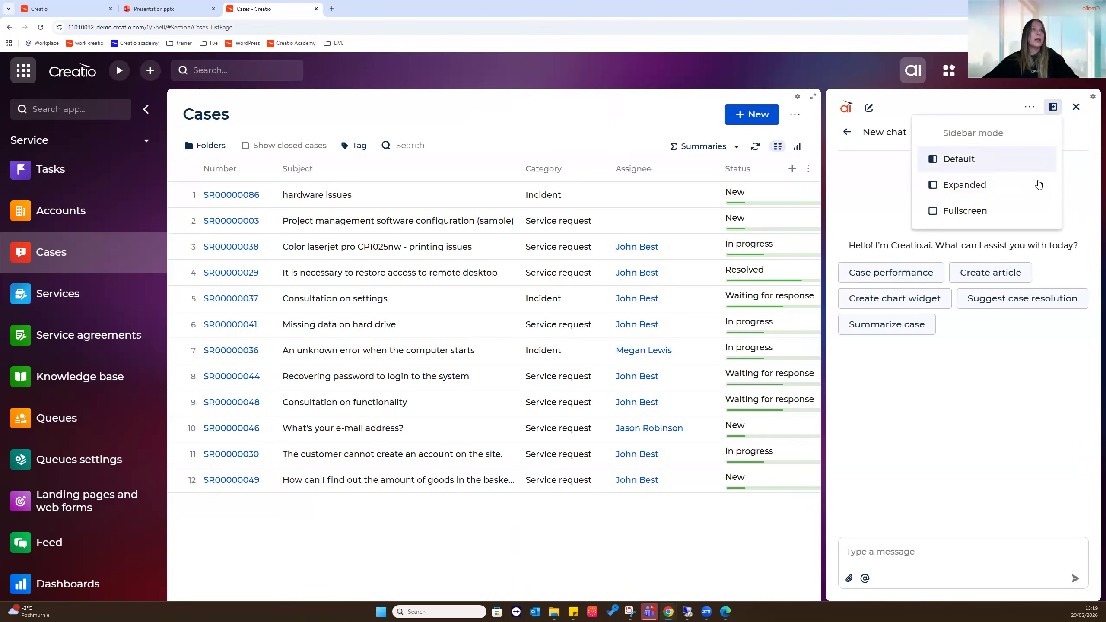
{"action": "left_click", "coordinate": [1039, 182]}
{"action": "left_click", "coordinate": [1053, 107]}
{"action": "left_click", "coordinate": [965, 211]}
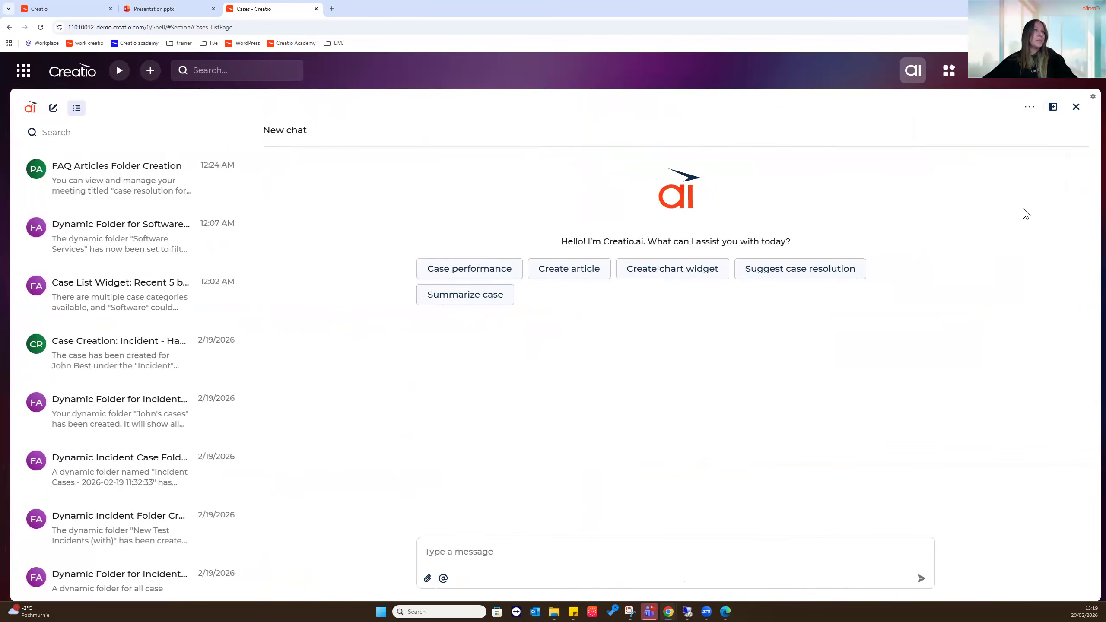
{"action": "left_click", "coordinate": [1053, 106]}
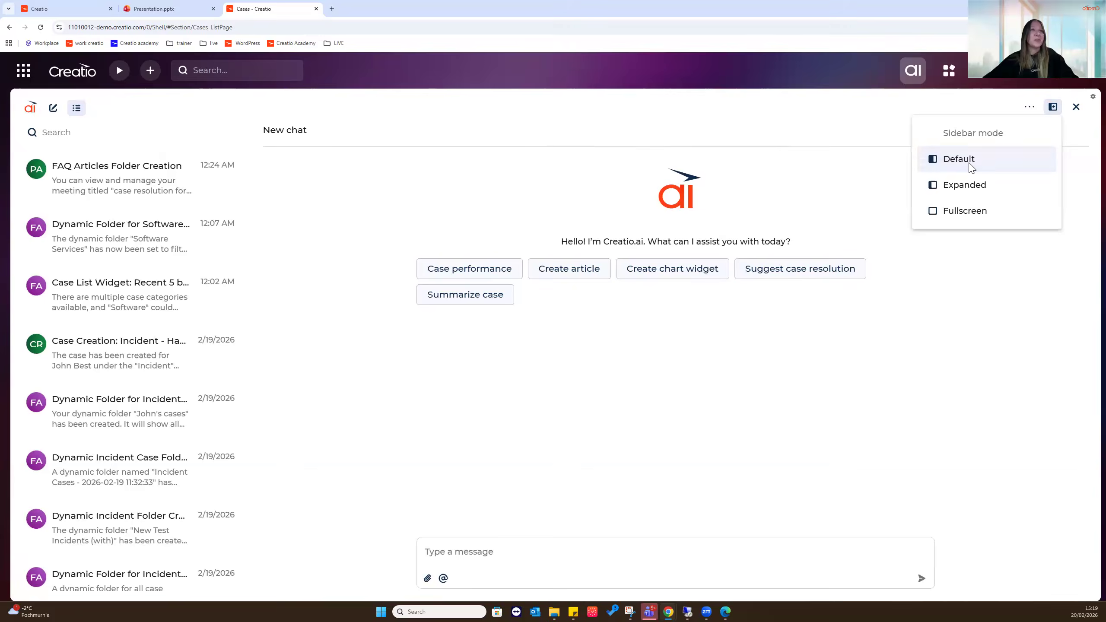
{"action": "left_click", "coordinate": [970, 162]}
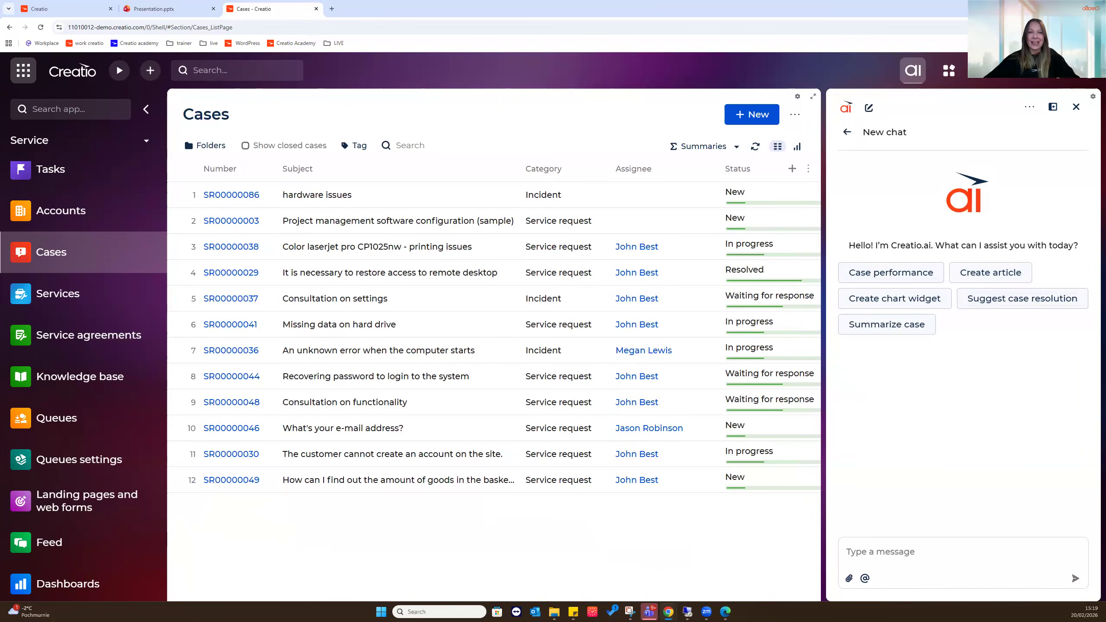
{"action": "left_click", "coordinate": [921, 556]}
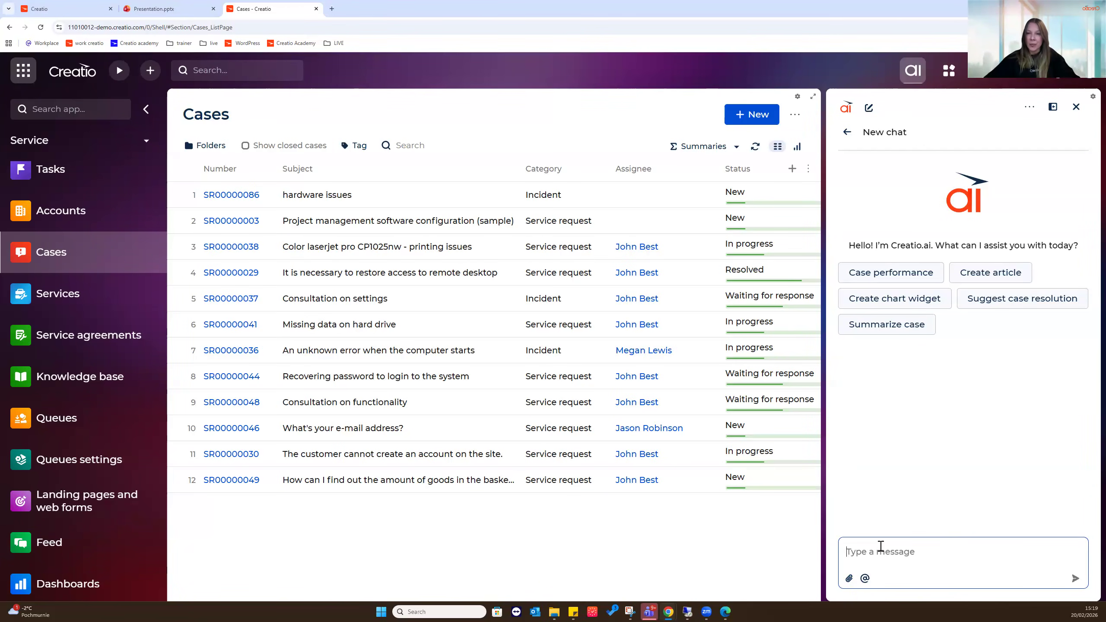
{"action": "left_click", "coordinate": [864, 579]}
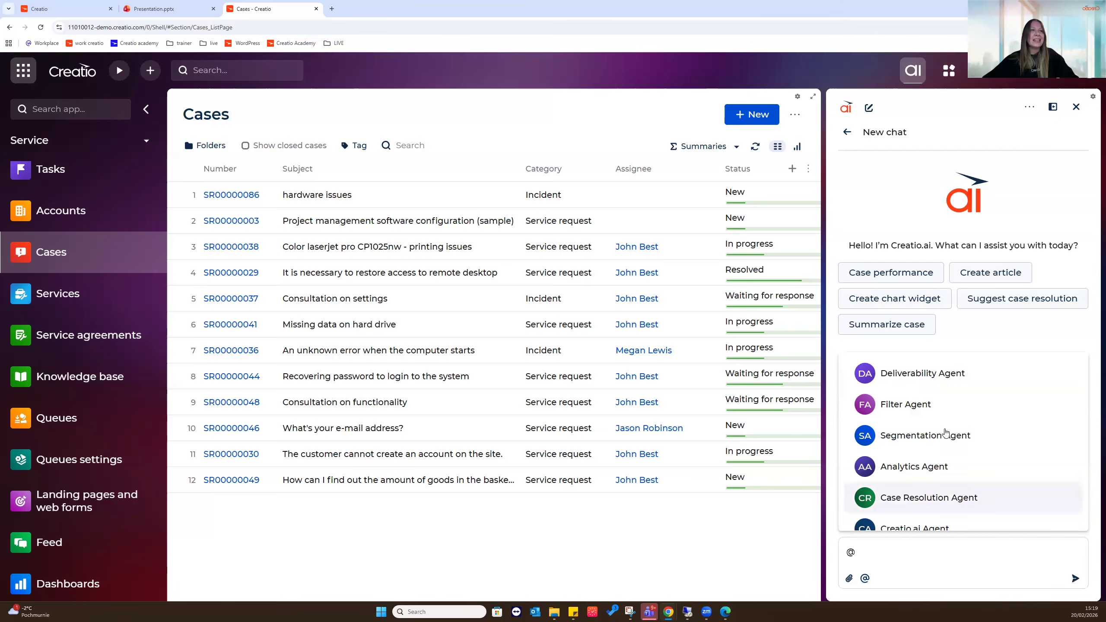
{"action": "scroll", "coordinate": [948, 413], "scroll_direction": "down", "scroll_amount": 1}
{"action": "scroll", "coordinate": [946, 436], "scroll_direction": "down", "scroll_amount": 3}
{"action": "scroll", "coordinate": [941, 512], "scroll_direction": "up", "scroll_amount": 4}
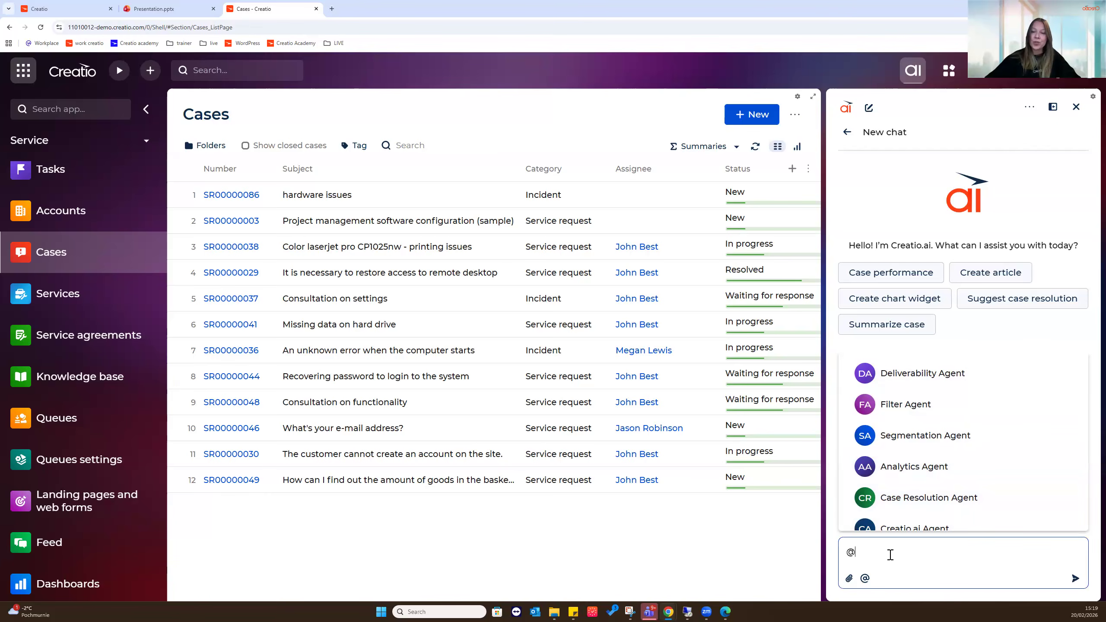
{"action": "key", "text": "BackSpace"}
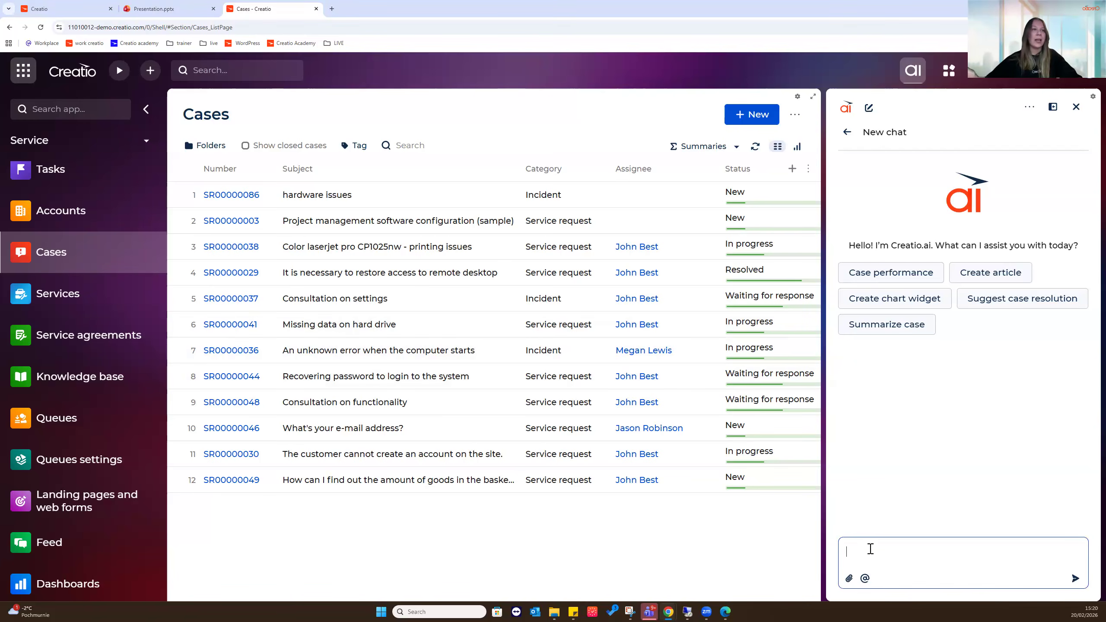
Draft a Creatio.ai request for a list widget of one assignee's cases, showing only the 5 most recent
{"action": "type", "text": "please create a list widget "}
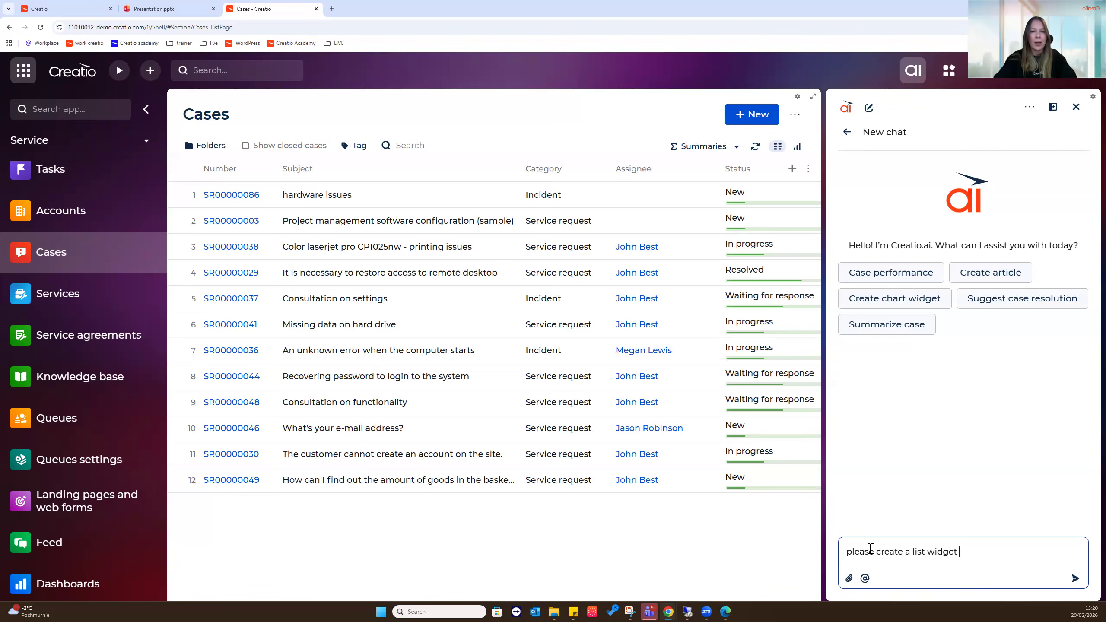
{"action": "type", "text": "where the assignee"}
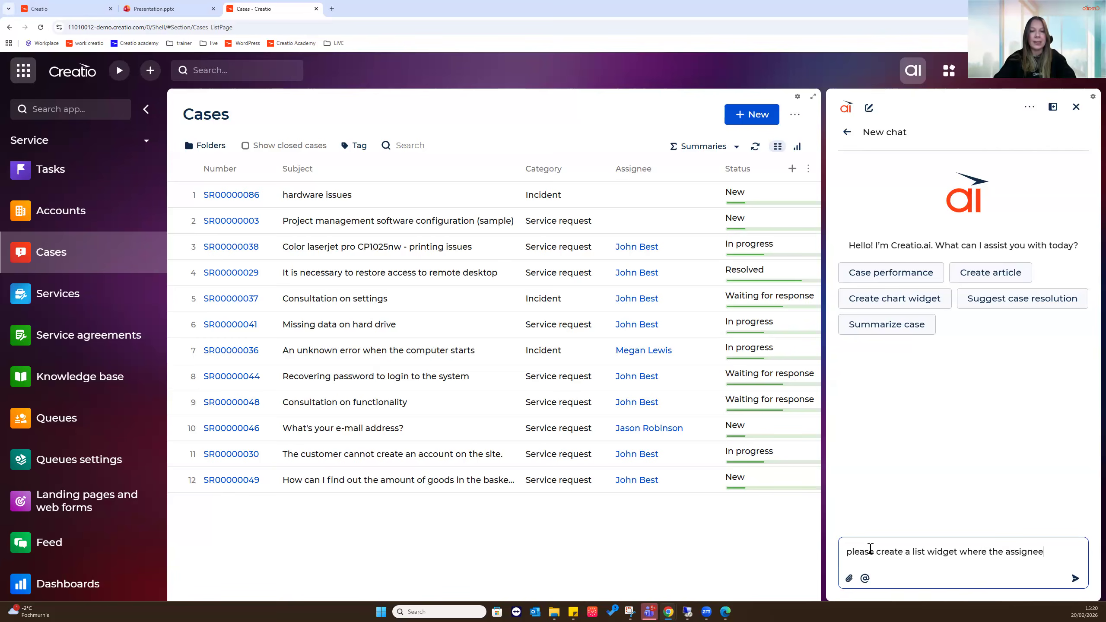
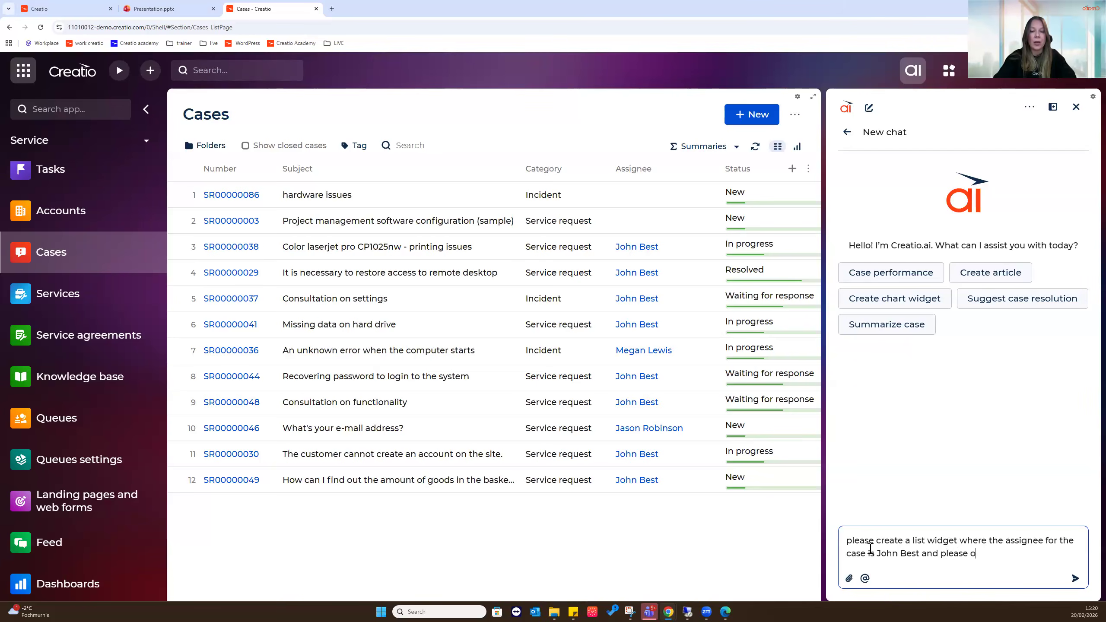
{"action": "type", "text": "show"}
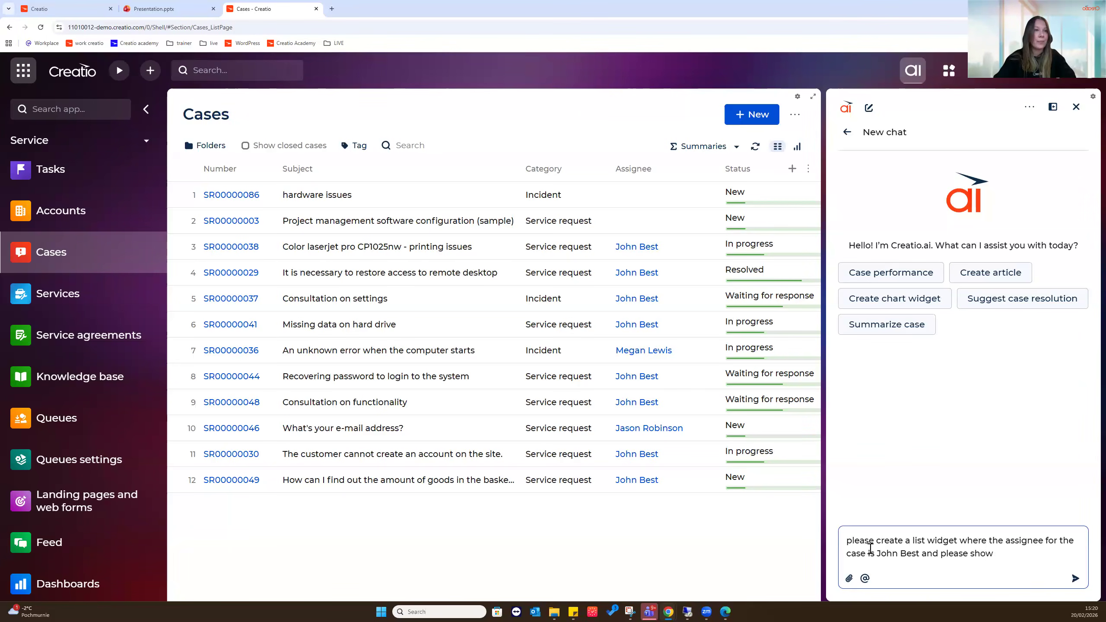
{"action": "type", "text": "n only "}
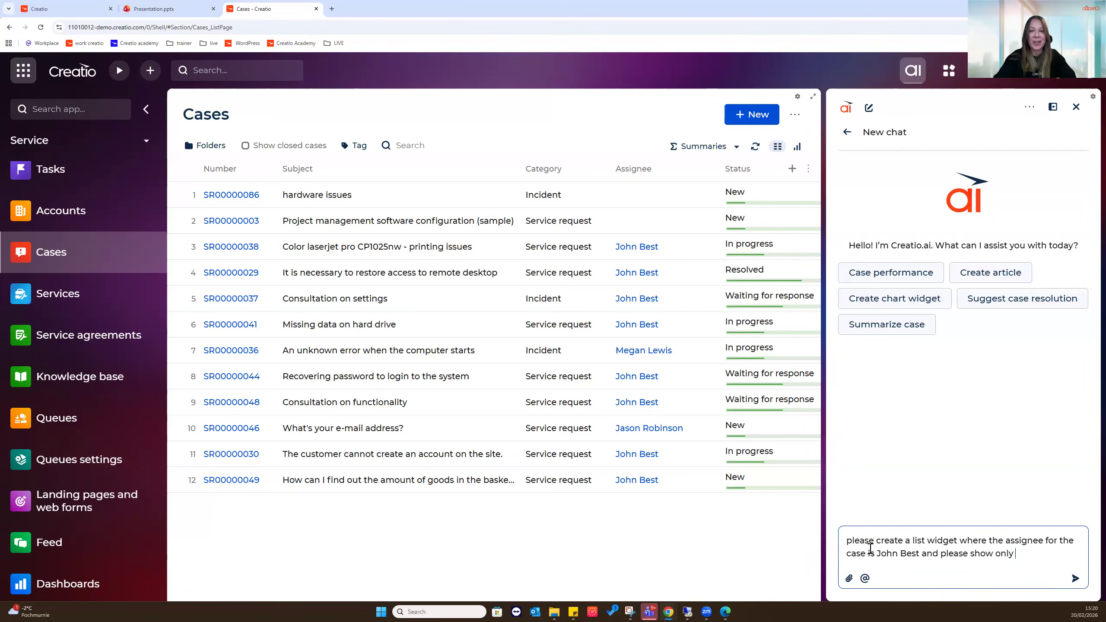
{"action": "type", "text": "most recent 5 records"}
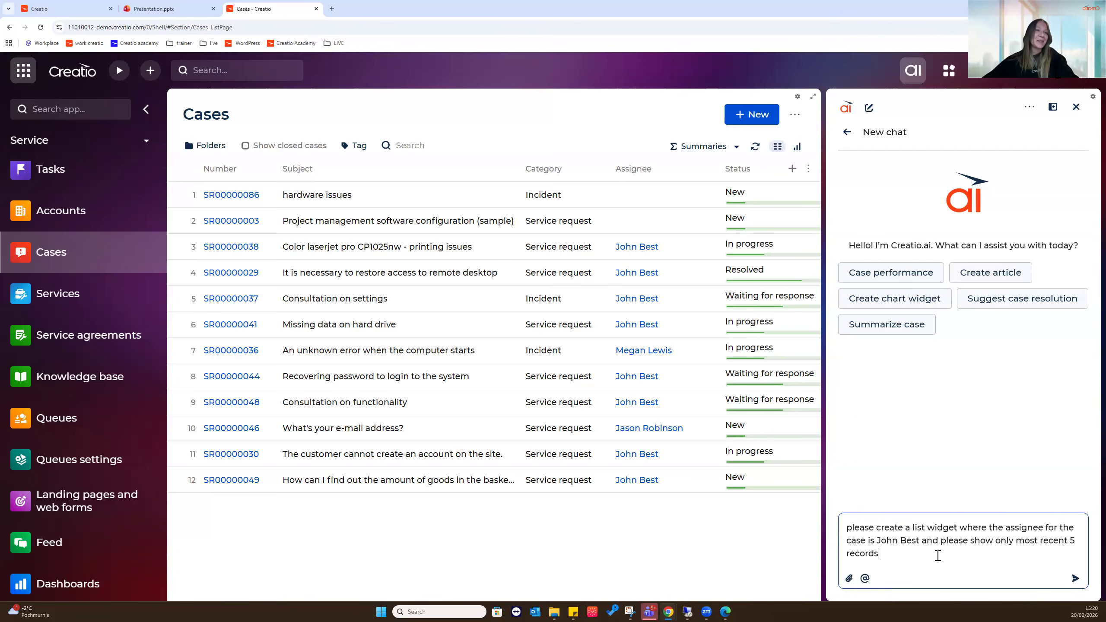
Send the widget request to Creatio.ai and get its reply that the assignee isn't among contacts
{"action": "left_click", "coordinate": [1075, 578]}
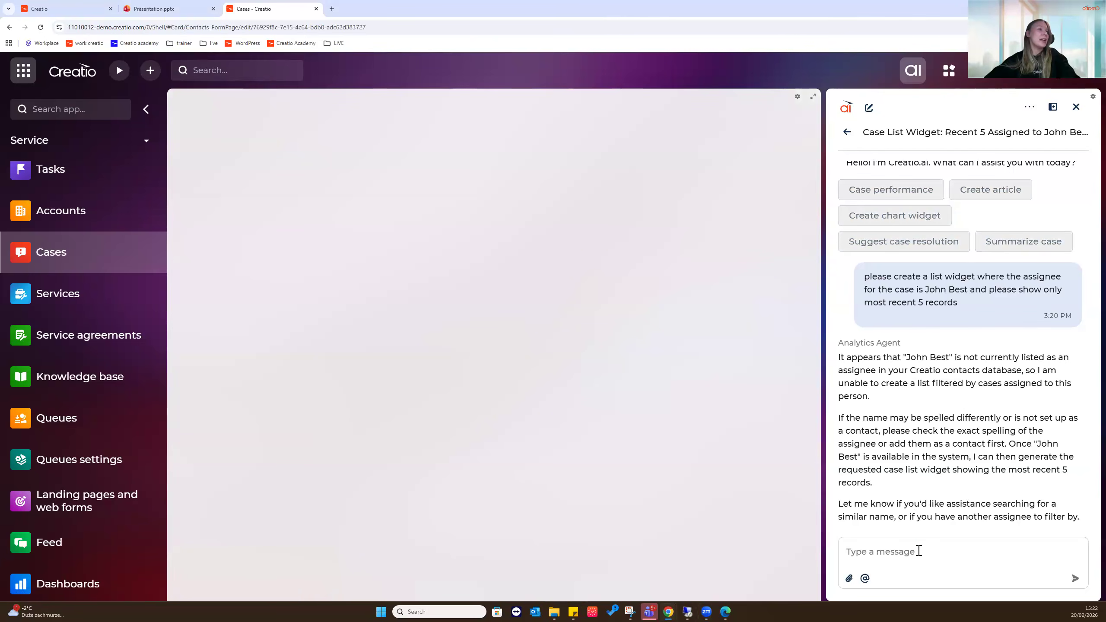
Check the assignee's contact record and tell Creatio.ai who the assignee is, generating the widget
{"action": "left_click", "coordinate": [919, 551]}
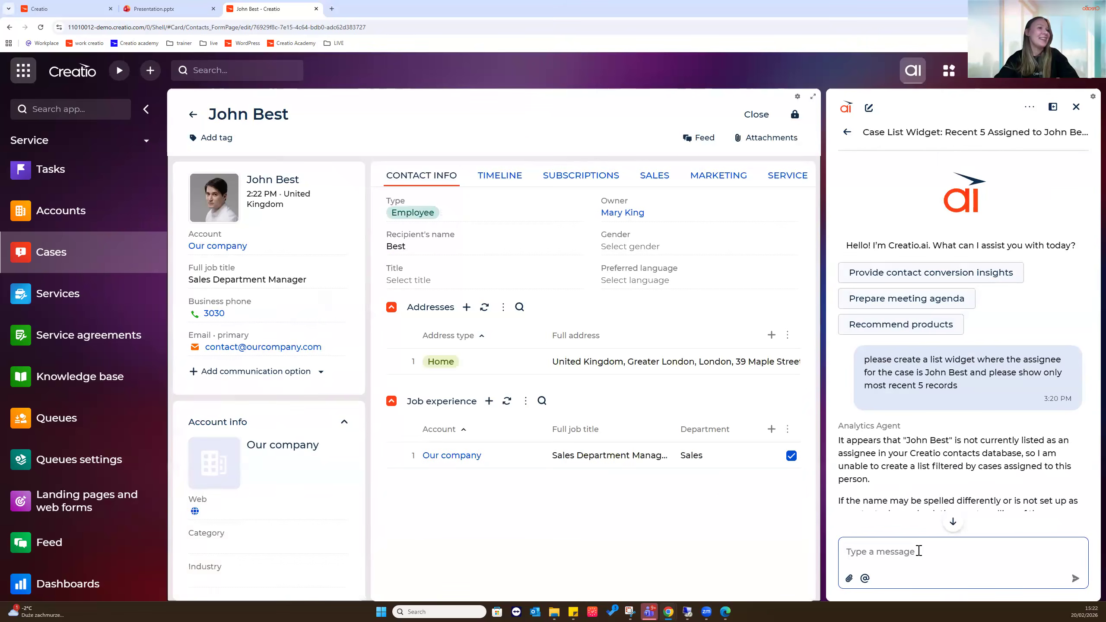
{"action": "scroll", "coordinate": [954, 430], "scroll_direction": "down", "scroll_amount": 2}
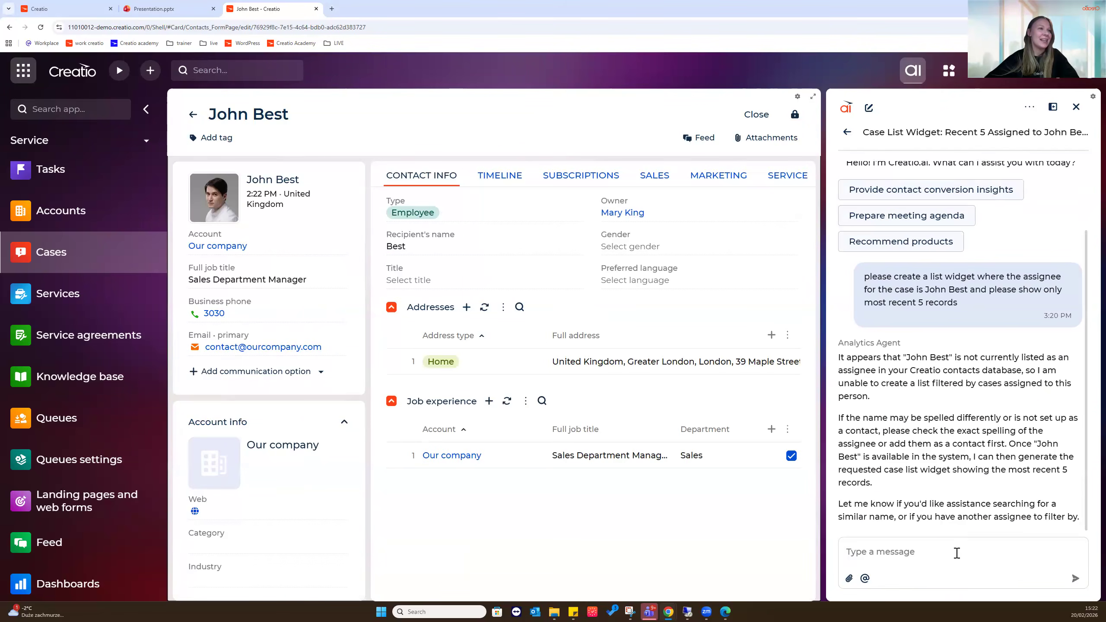
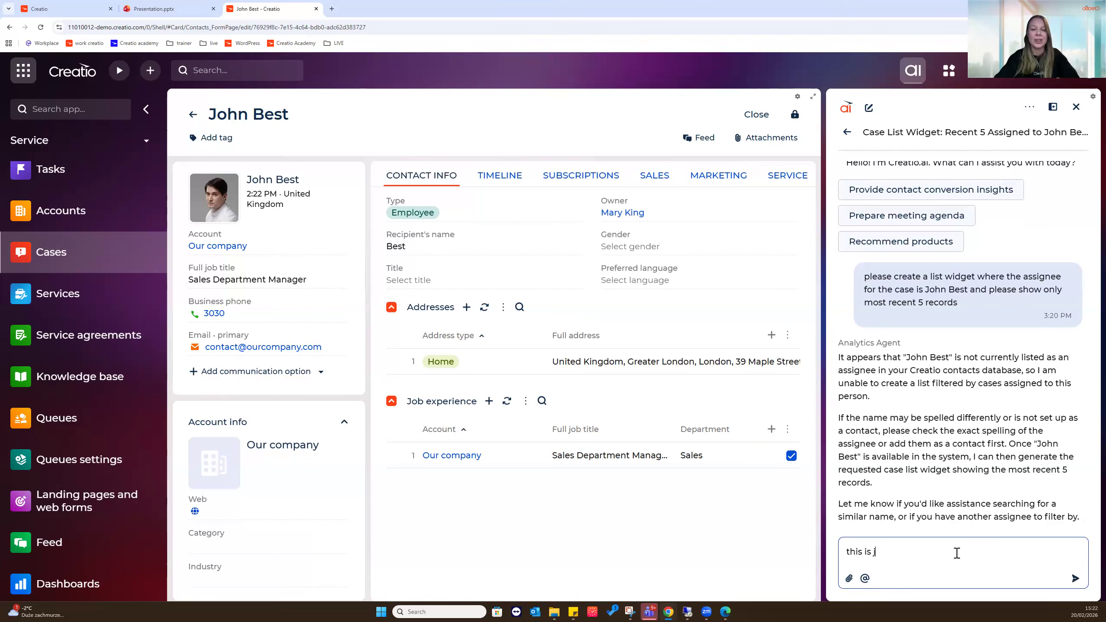
{"action": "key", "text": "Return"}
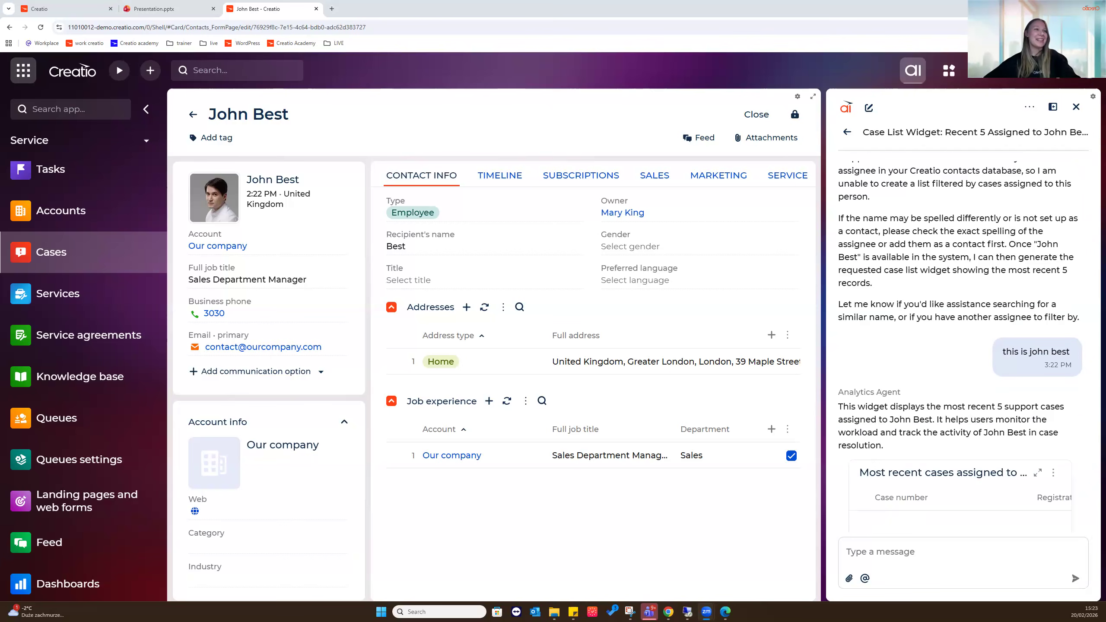
Widen the AI chat panel to show case number, registration date, subject and status columns
{"action": "scroll", "coordinate": [943, 359], "scroll_direction": "down", "scroll_amount": 2}
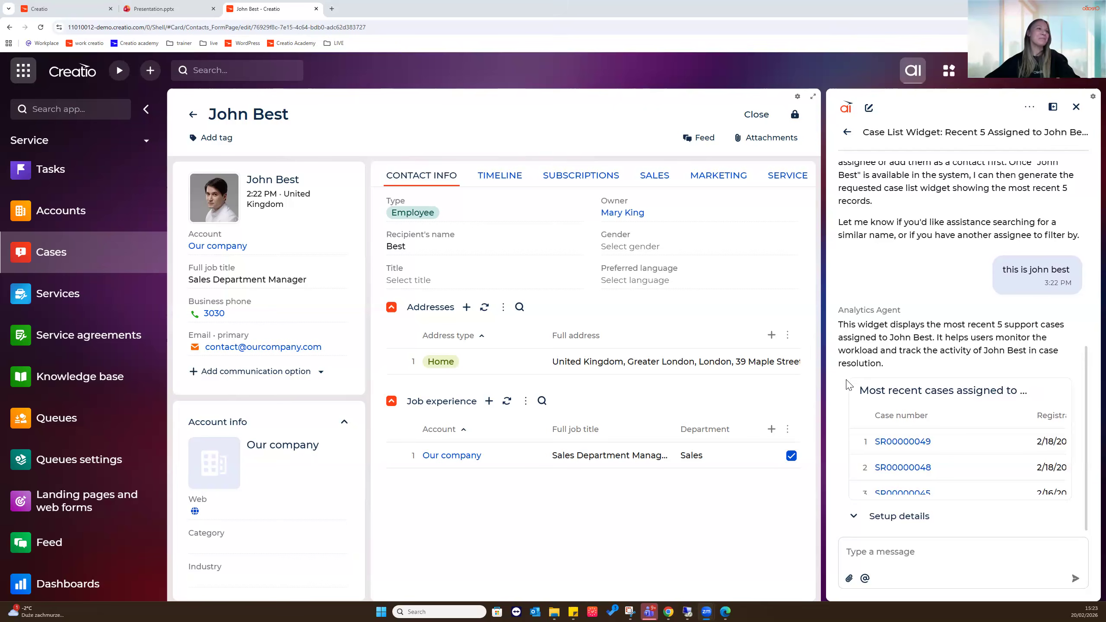
{"action": "left_click_drag", "start_coordinate": [827, 391], "coordinate": [291, 392]}
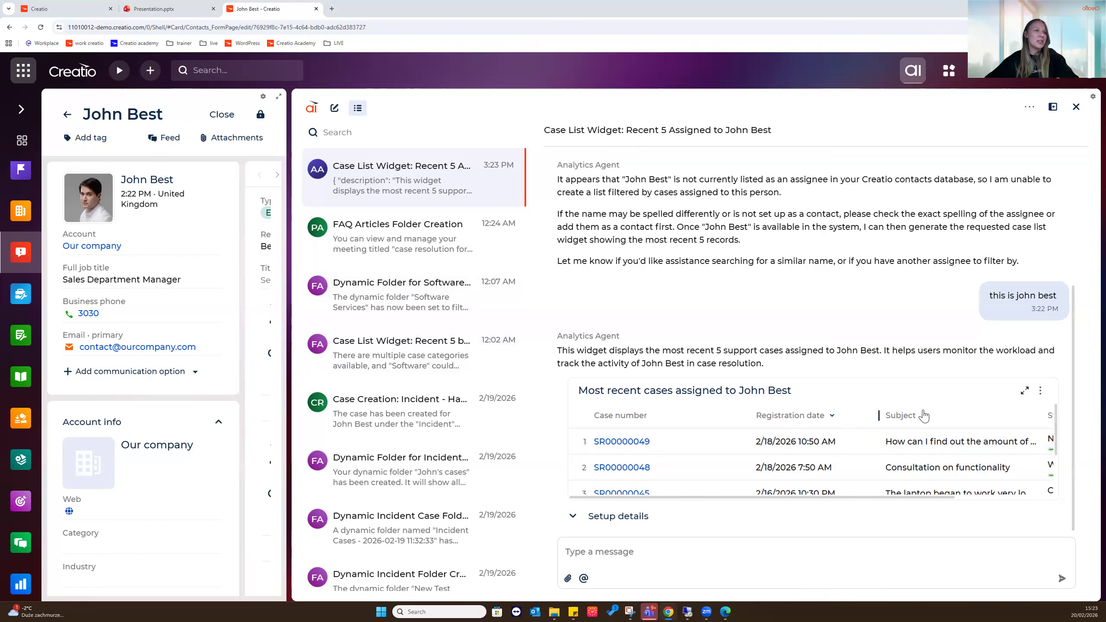
{"action": "mouse_move", "coordinate": [827, 502]}
{"action": "left_mouse_down"}
{"action": "mouse_move", "coordinate": [941, 500]}
{"action": "mouse_move", "coordinate": [842, 494]}
{"action": "left_mouse_up"}
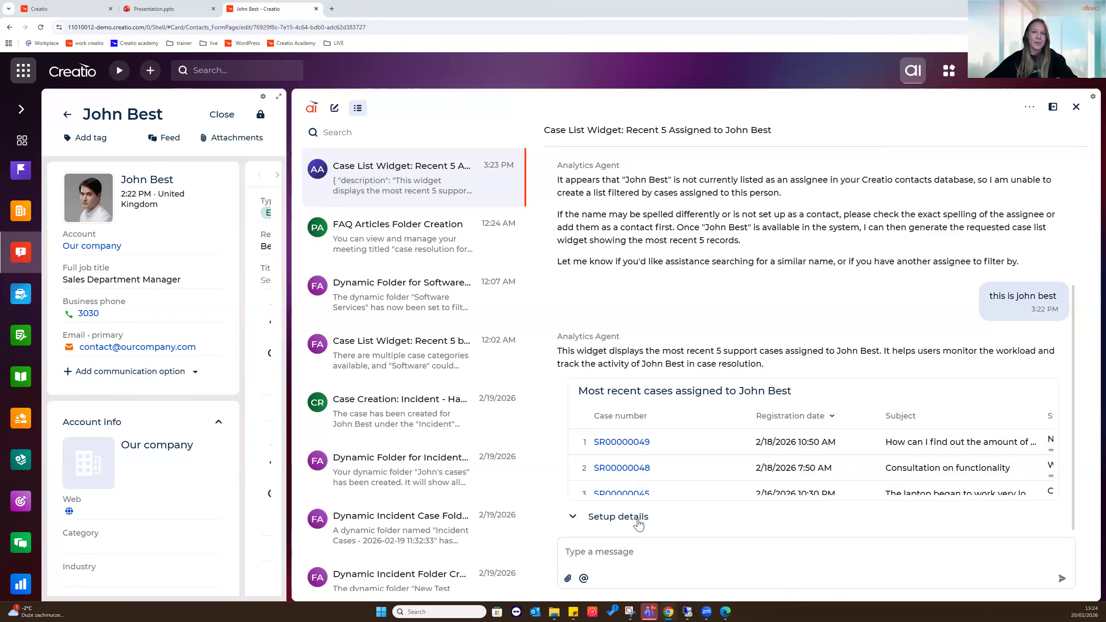
Show the widget's setup details and expand it full screen to see all five cases
{"action": "left_click", "coordinate": [638, 520]}
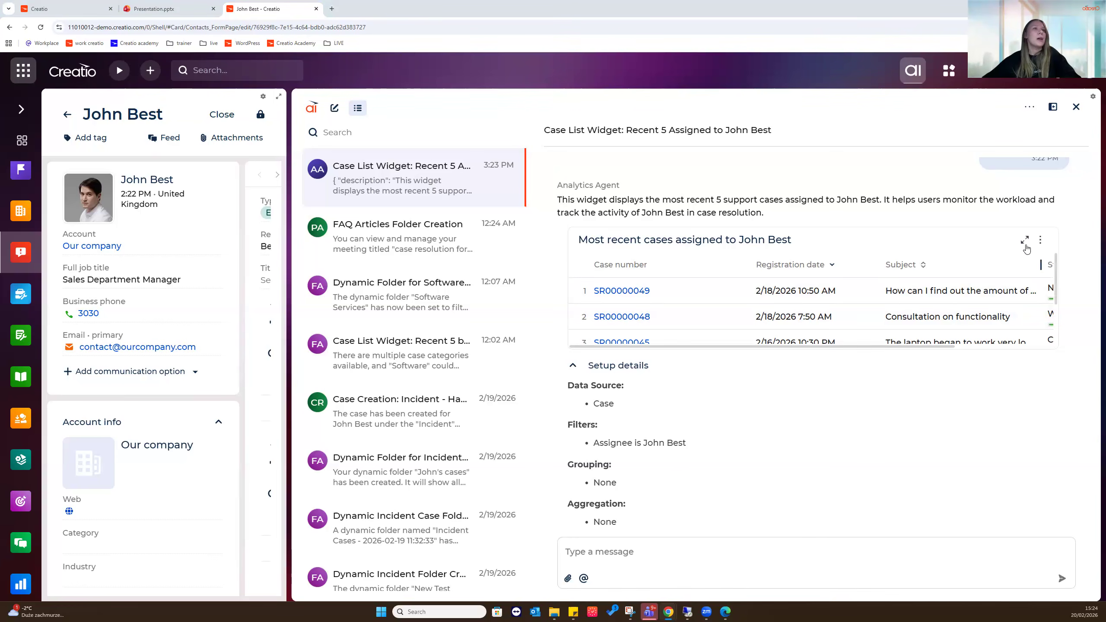
{"action": "left_click", "coordinate": [1024, 239]}
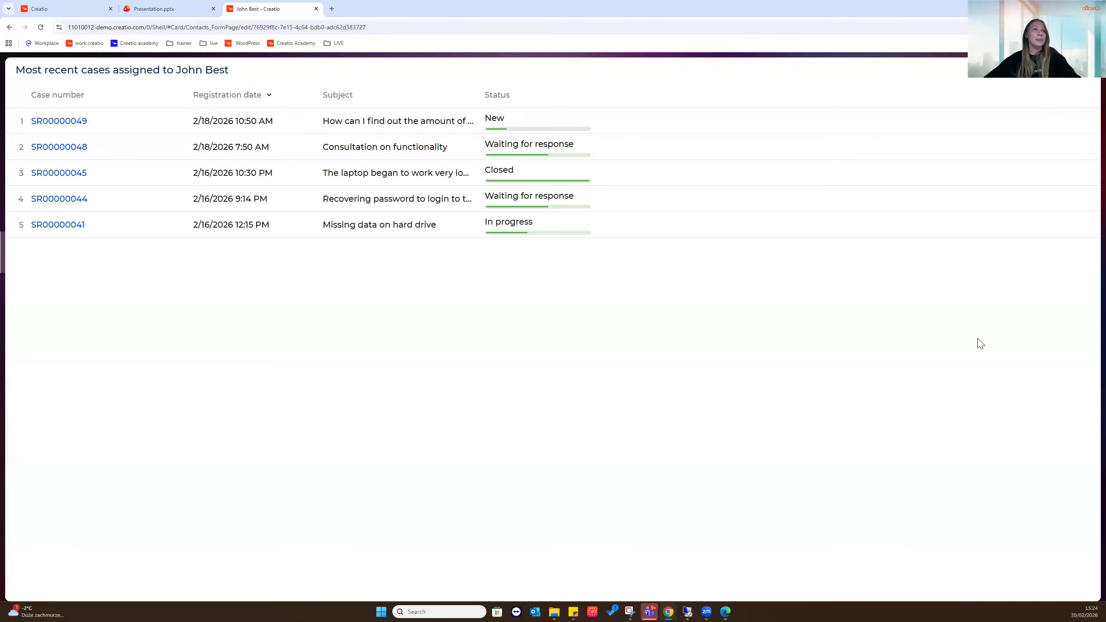
Create a new dashboard from the recent-cases widget, retrying after the first attempt's error
{"action": "key", "text": "Escape"}
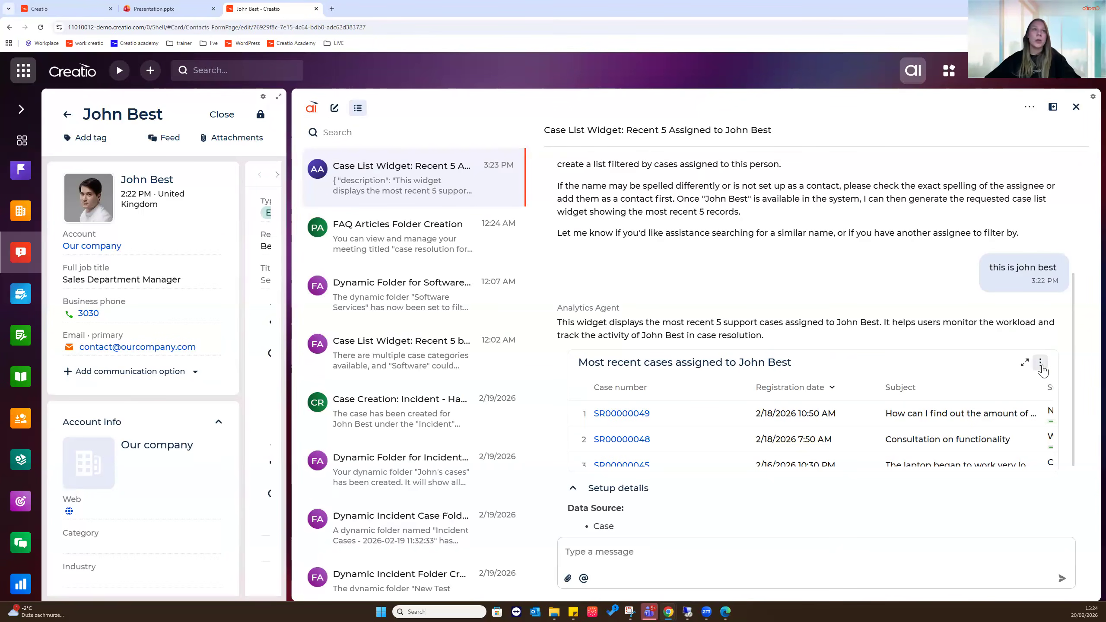
{"action": "left_click", "coordinate": [1041, 363]}
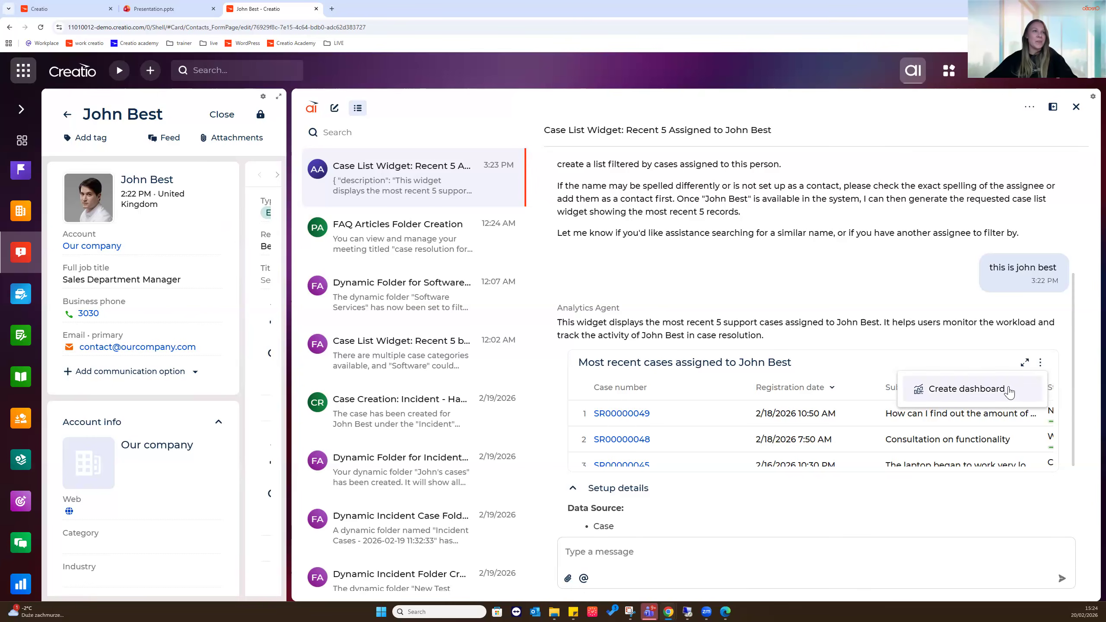
{"action": "left_click", "coordinate": [1010, 392]}
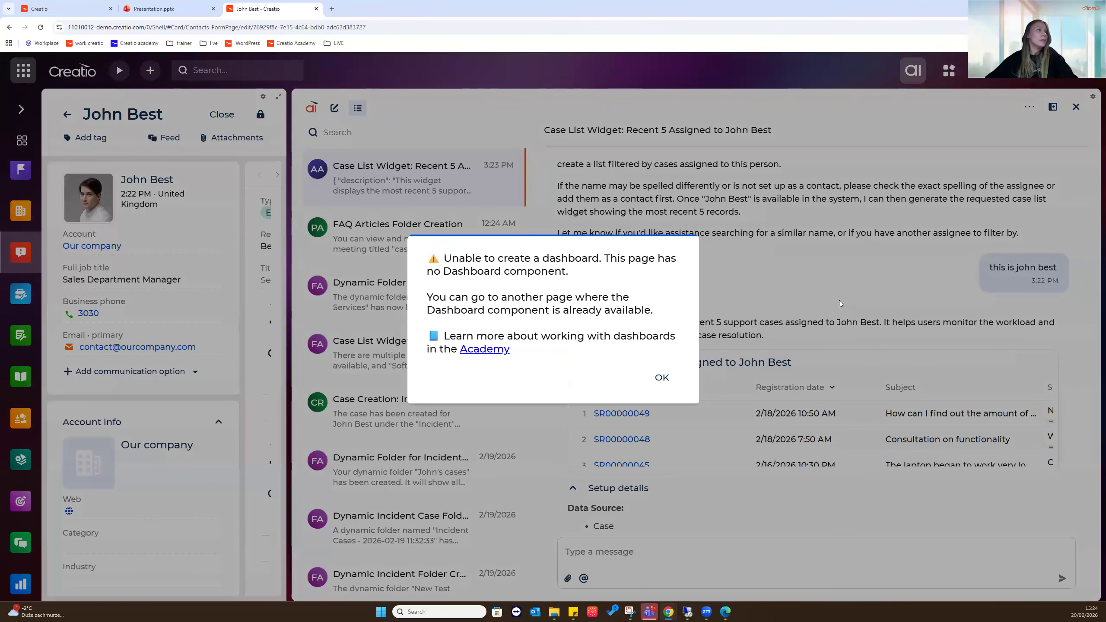
{"action": "left_click", "coordinate": [662, 377]}
{"action": "left_click", "coordinate": [67, 116]}
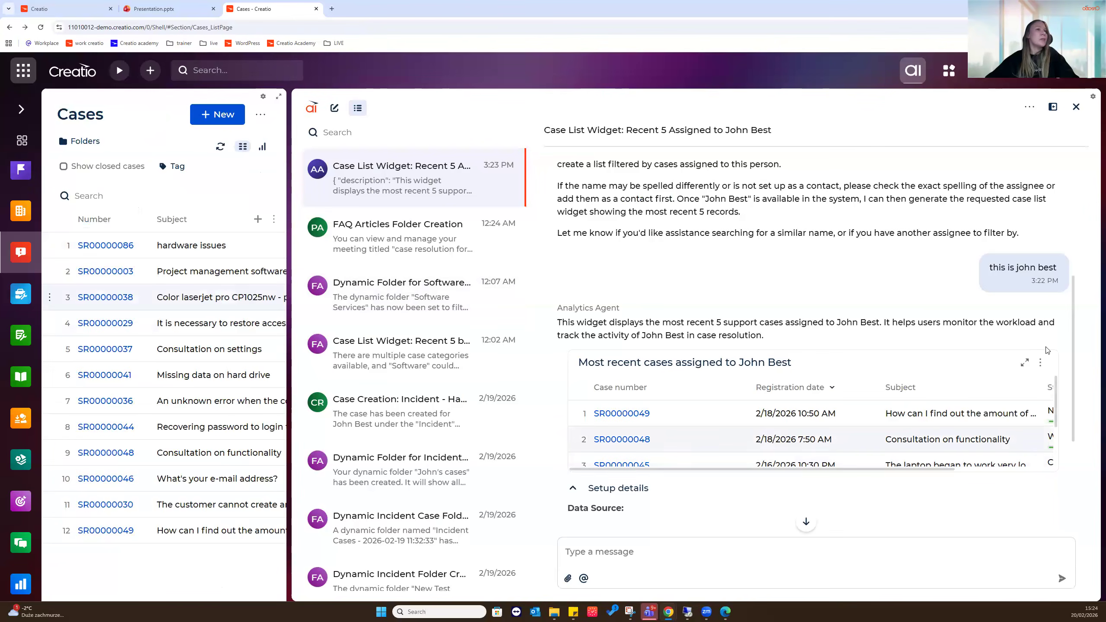
{"action": "left_click", "coordinate": [1041, 362]}
{"action": "left_click", "coordinate": [967, 389]}
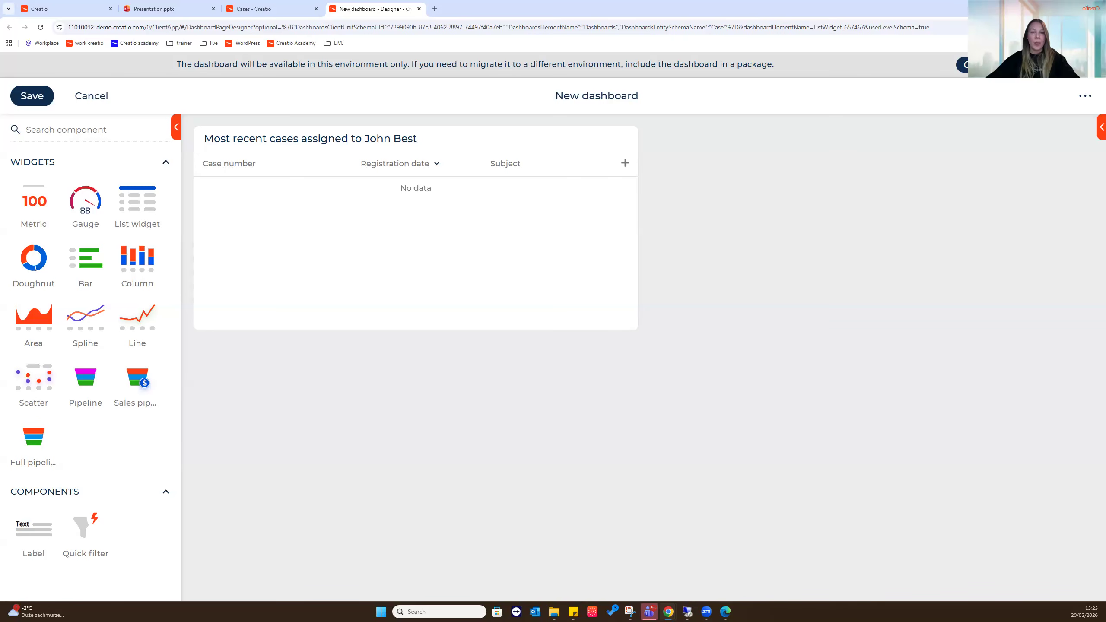
Change the dashboard title in Page settings to 'New tech hour dashboard'
{"action": "left_click", "coordinate": [587, 104]}
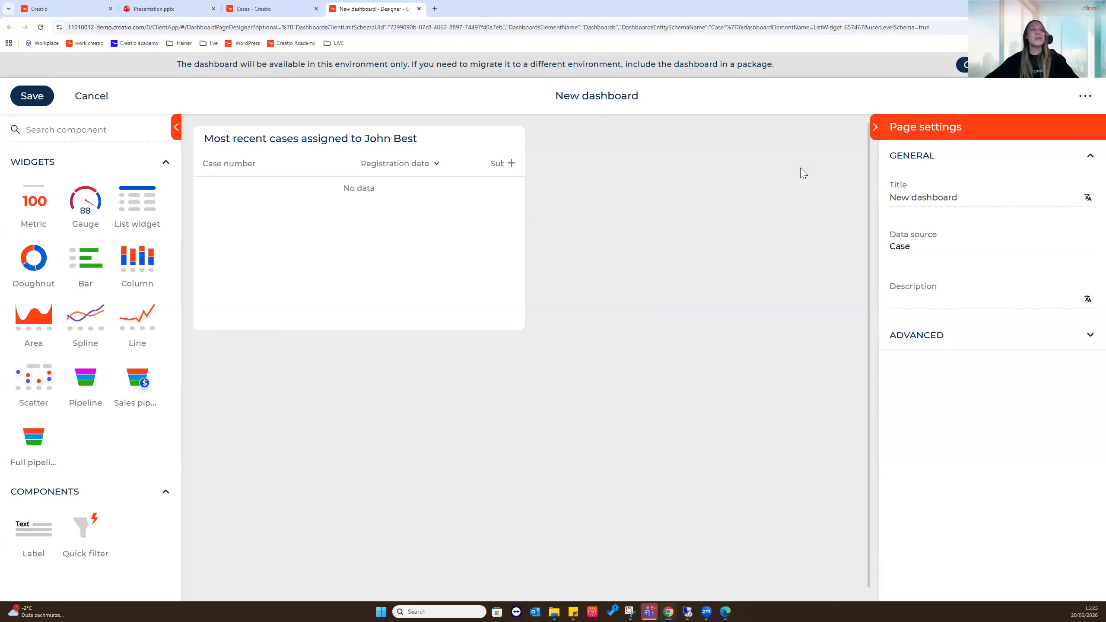
{"action": "left_click", "coordinate": [911, 198]}
{"action": "type", "text": "tech hour"}
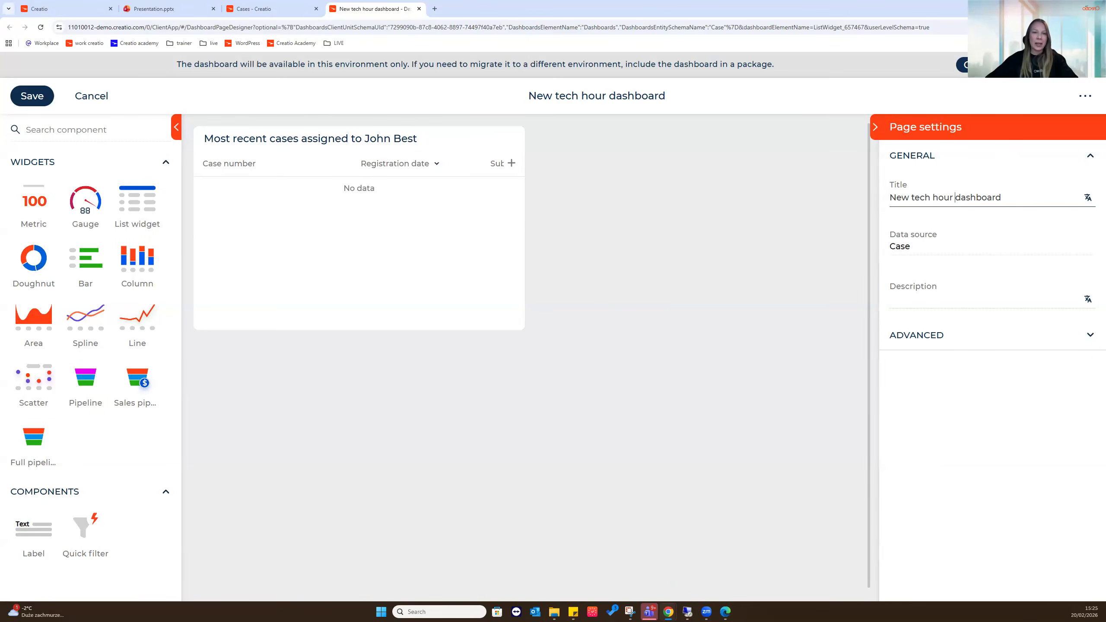
{"action": "left_click", "coordinate": [283, 186]}
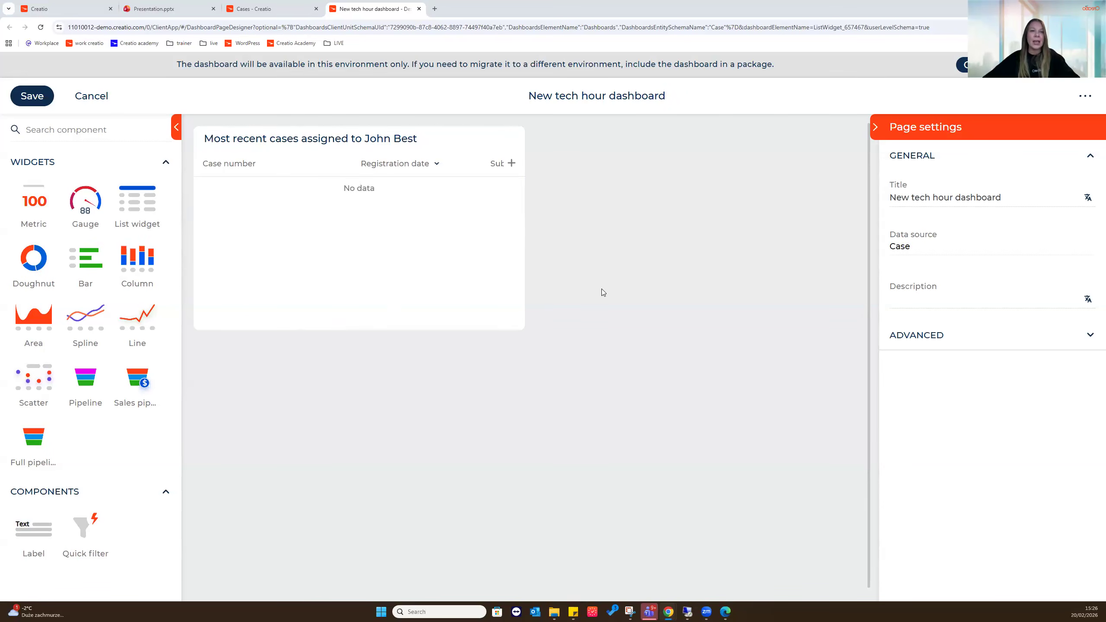
Review the list widget's filter, then widen the widget to show Subject and Status columns
{"action": "left_click", "coordinate": [401, 213]}
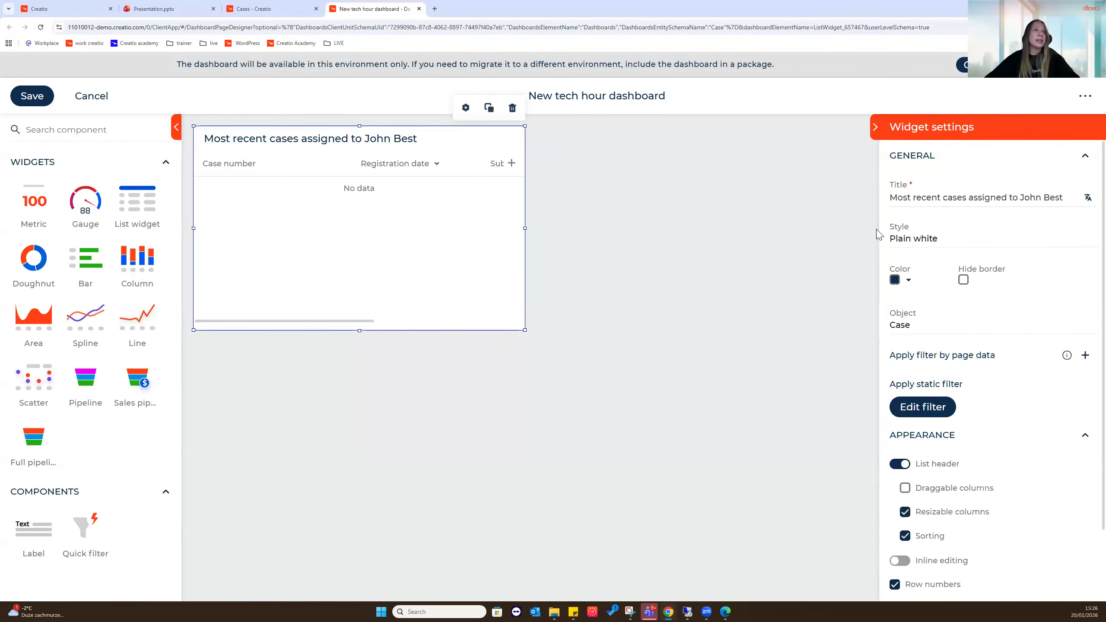
{"action": "left_click_drag", "start_coordinate": [879, 234], "coordinate": [705, 235]}
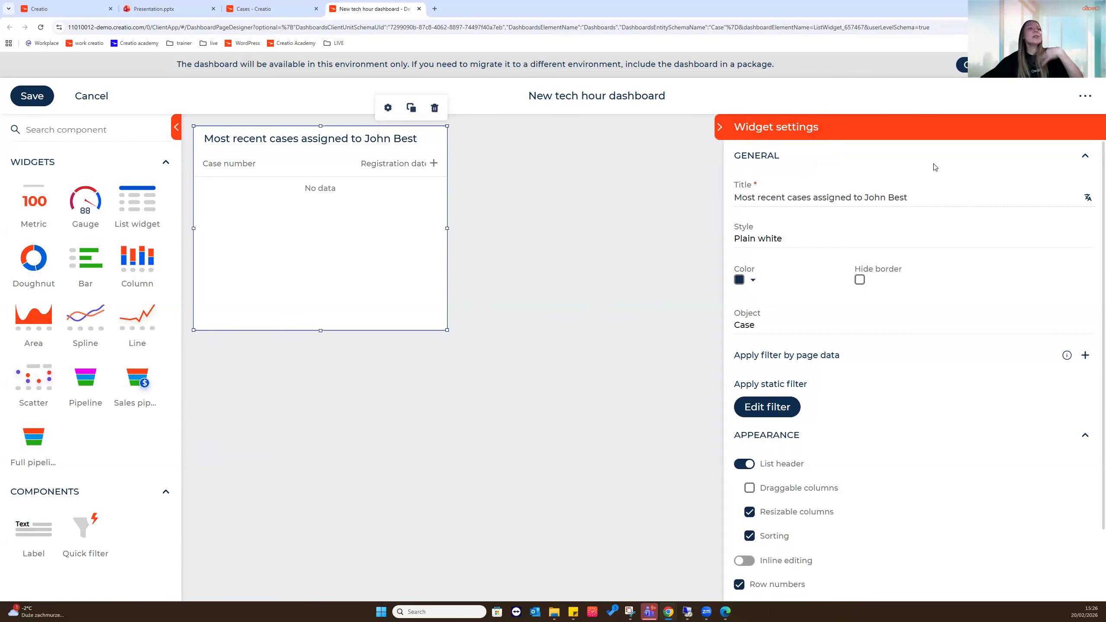
{"action": "scroll", "coordinate": [899, 319], "scroll_direction": "down", "scroll_amount": 2}
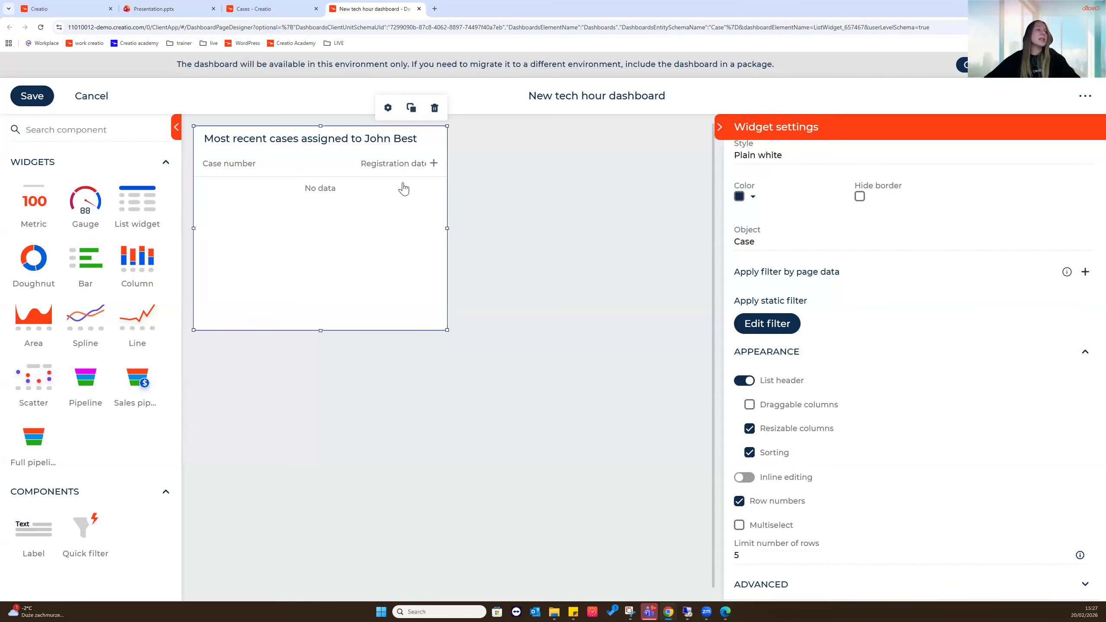
{"action": "left_click", "coordinate": [767, 323]}
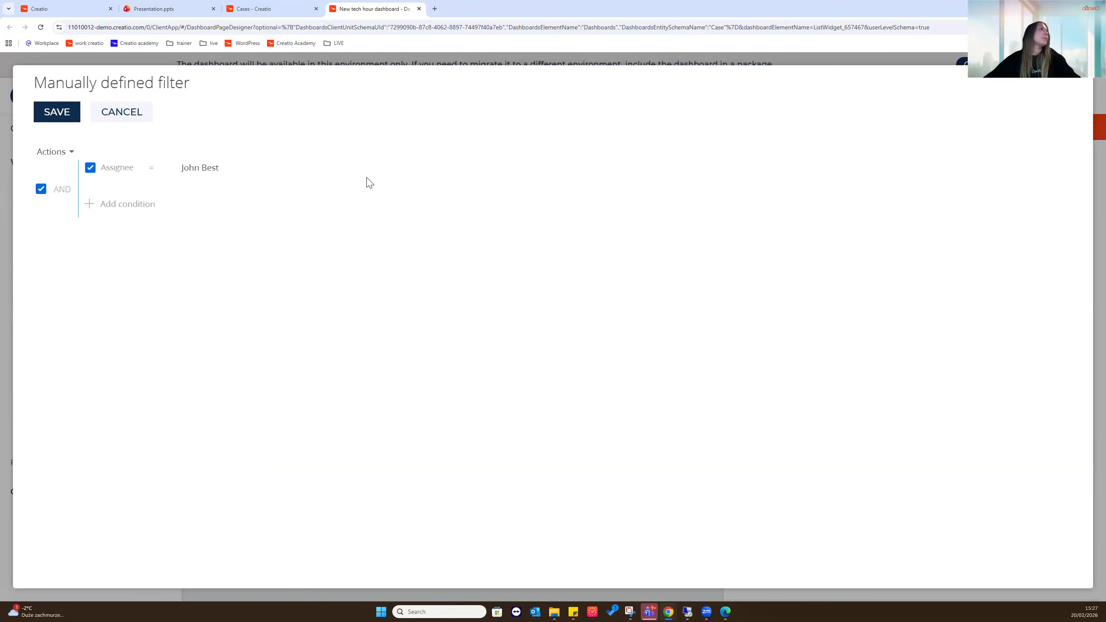
{"action": "left_click", "coordinate": [120, 112]}
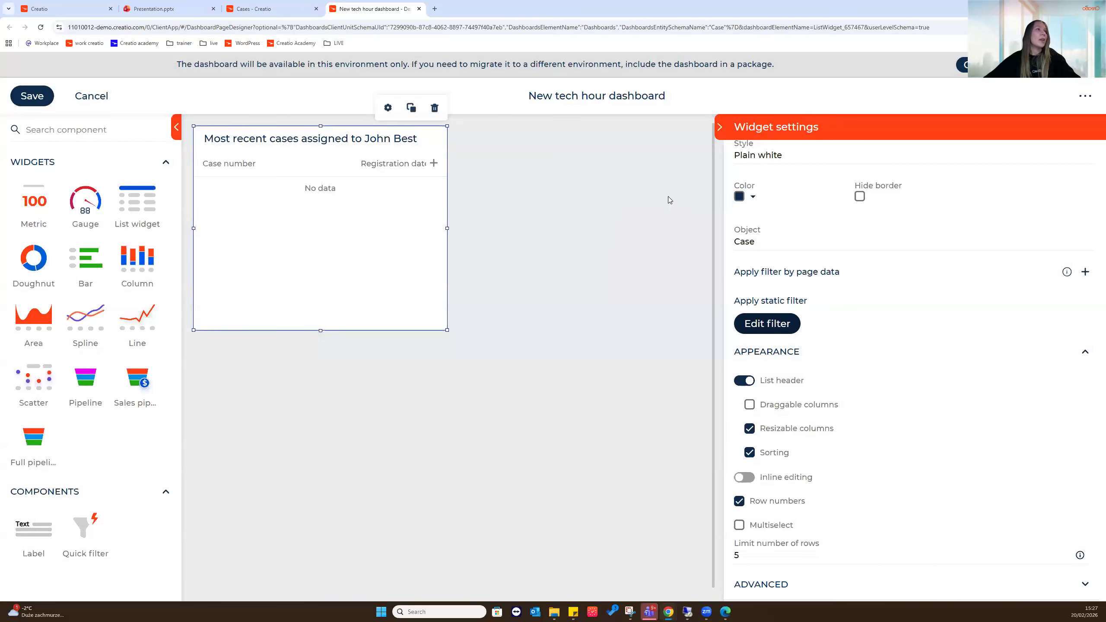
{"action": "left_click_drag", "start_coordinate": [725, 223], "coordinate": [871, 225]}
{"action": "left_click_drag", "start_coordinate": [521, 227], "coordinate": [743, 227]}
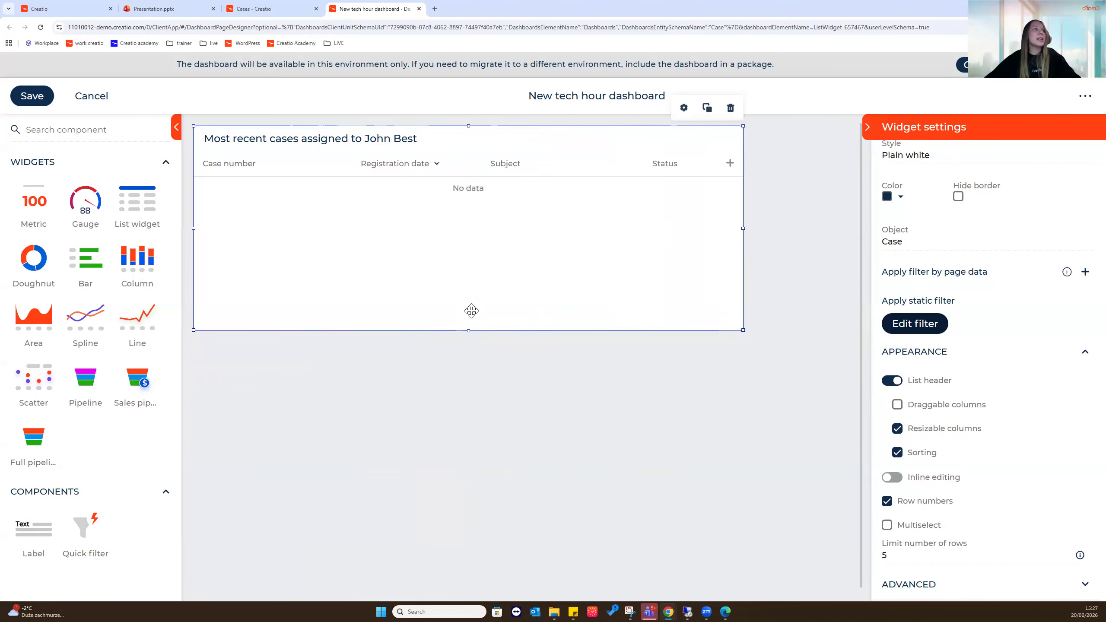
Shorten the list widget, delete the duplicate list, and remove a trial Metric widget
{"action": "left_click_drag", "start_coordinate": [468, 330], "coordinate": [477, 296]}
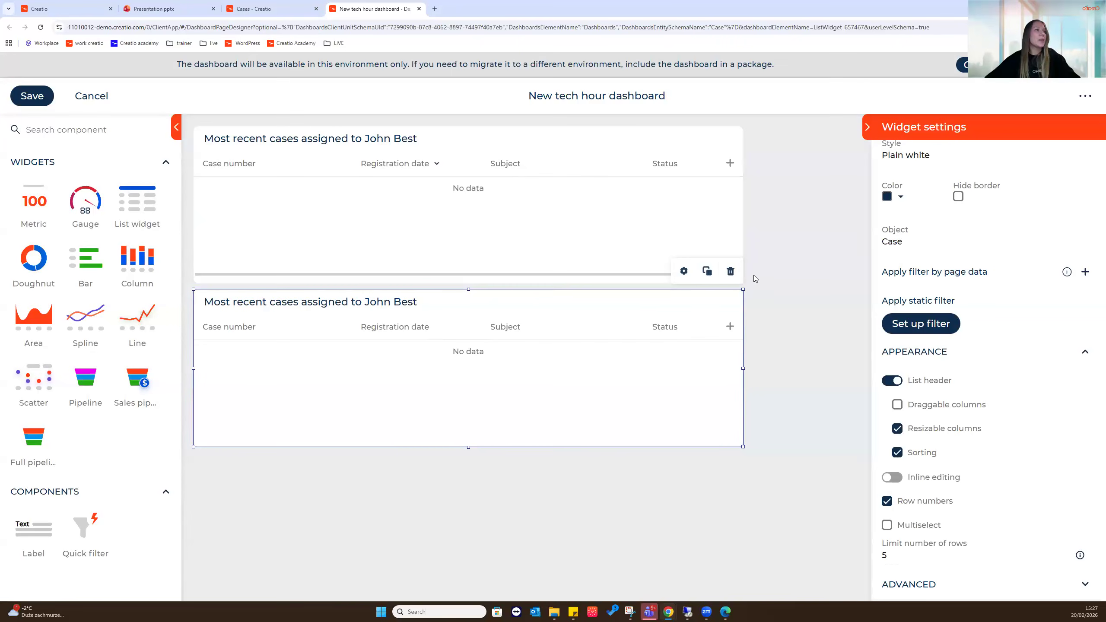
{"action": "left_click", "coordinate": [730, 274]}
{"action": "left_click", "coordinate": [704, 146]}
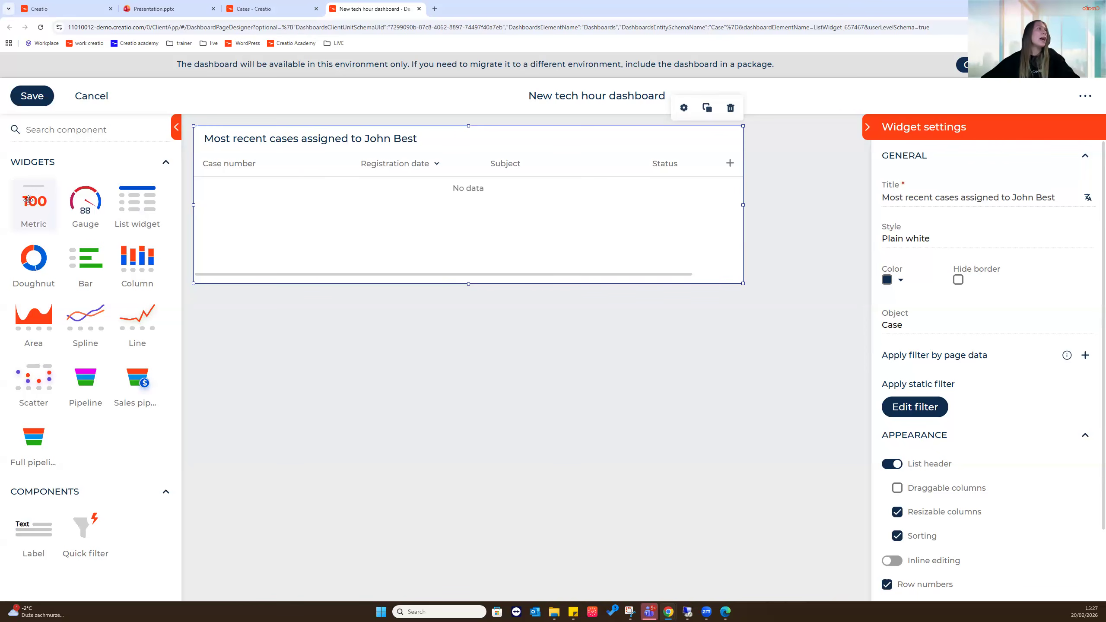
{"action": "left_click_drag", "start_coordinate": [31, 199], "coordinate": [383, 336]}
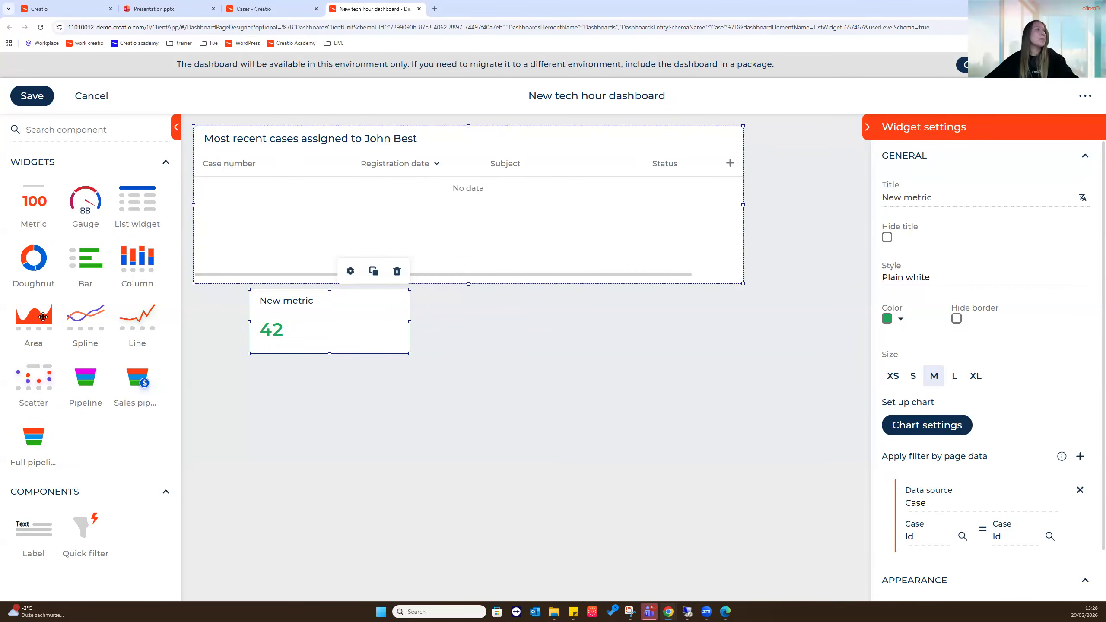
{"action": "left_click", "coordinate": [397, 272]}
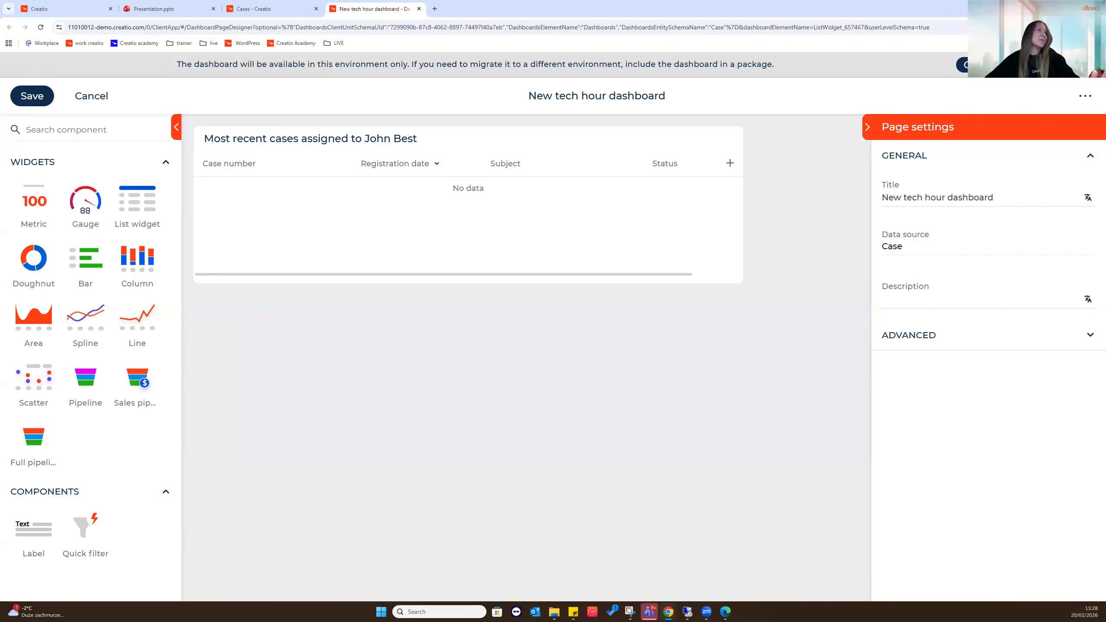
Save the New tech hour dashboard and view it in the Cases section's dashboards view
{"action": "left_click", "coordinate": [32, 98]}
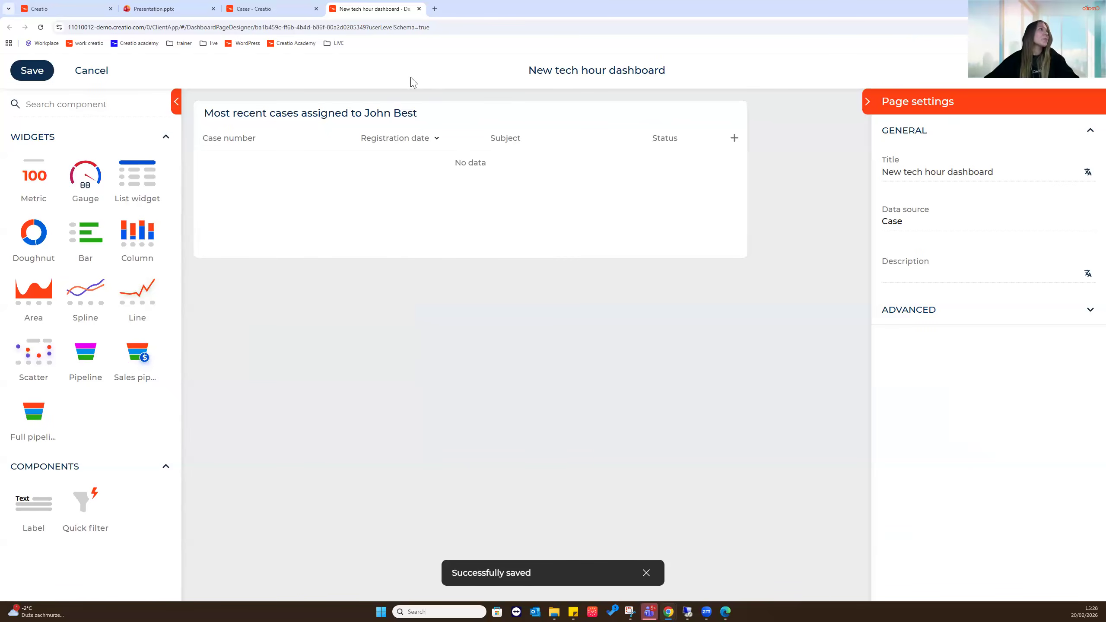
{"action": "left_click", "coordinate": [292, 7]}
{"action": "left_click_drag", "start_coordinate": [293, 201], "coordinate": [821, 205]}
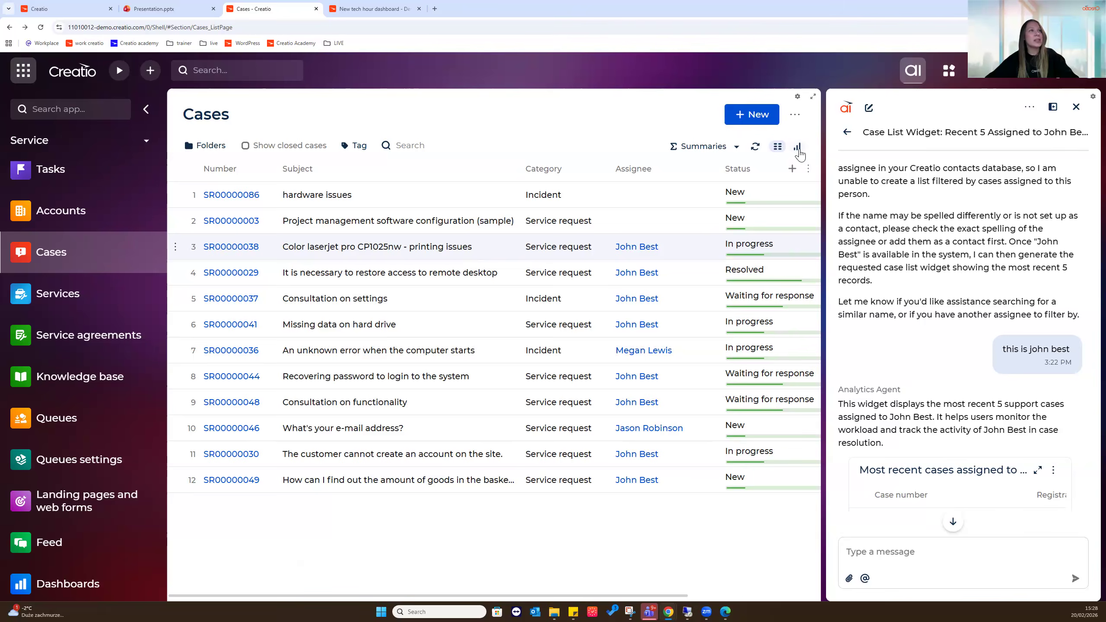
{"action": "left_click", "coordinate": [797, 148]}
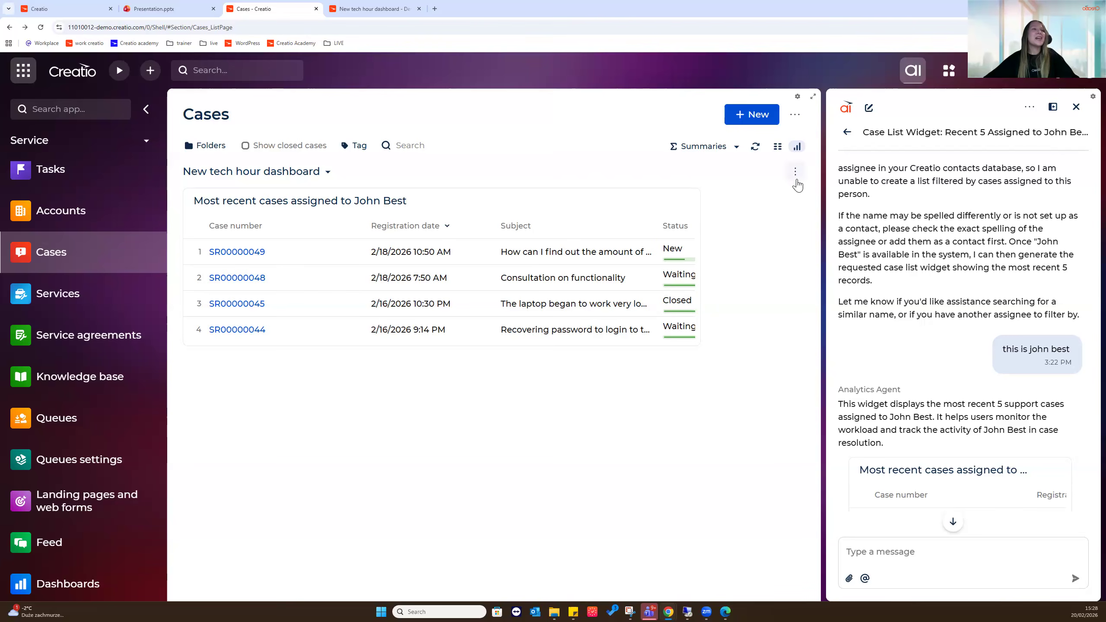
{"action": "left_click", "coordinate": [796, 174]}
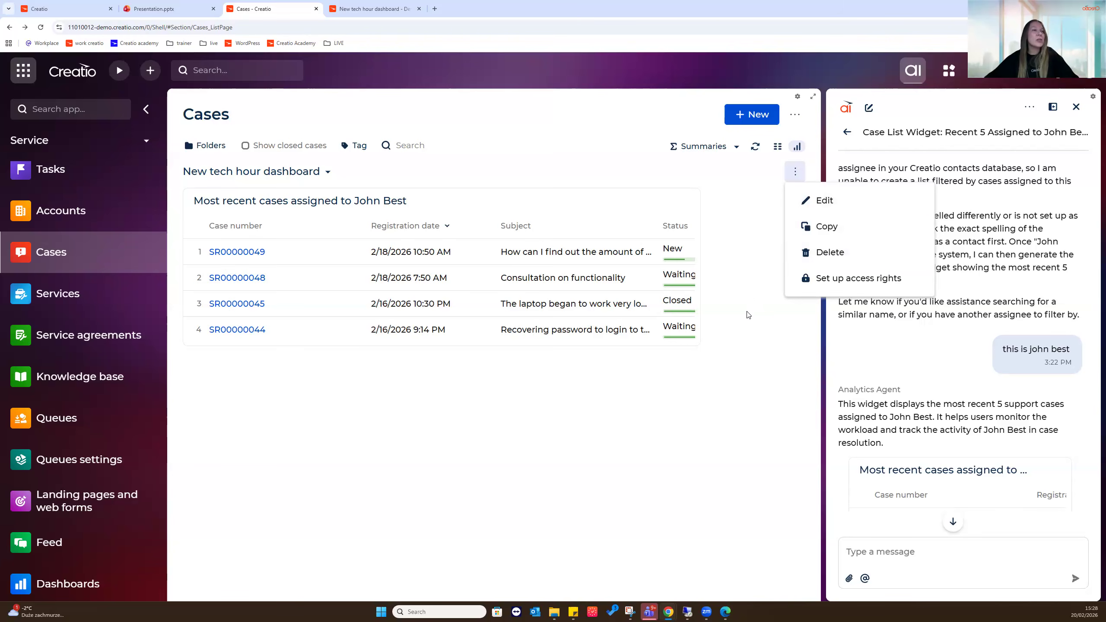
{"action": "left_click", "coordinate": [829, 284]}
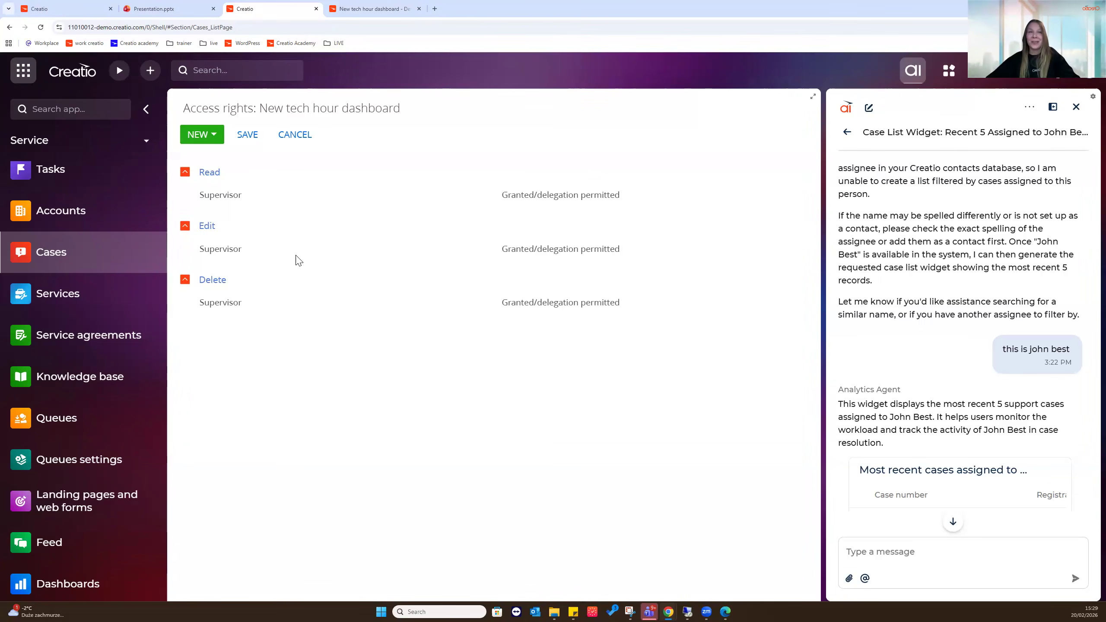
{"action": "left_click", "coordinate": [217, 130]}
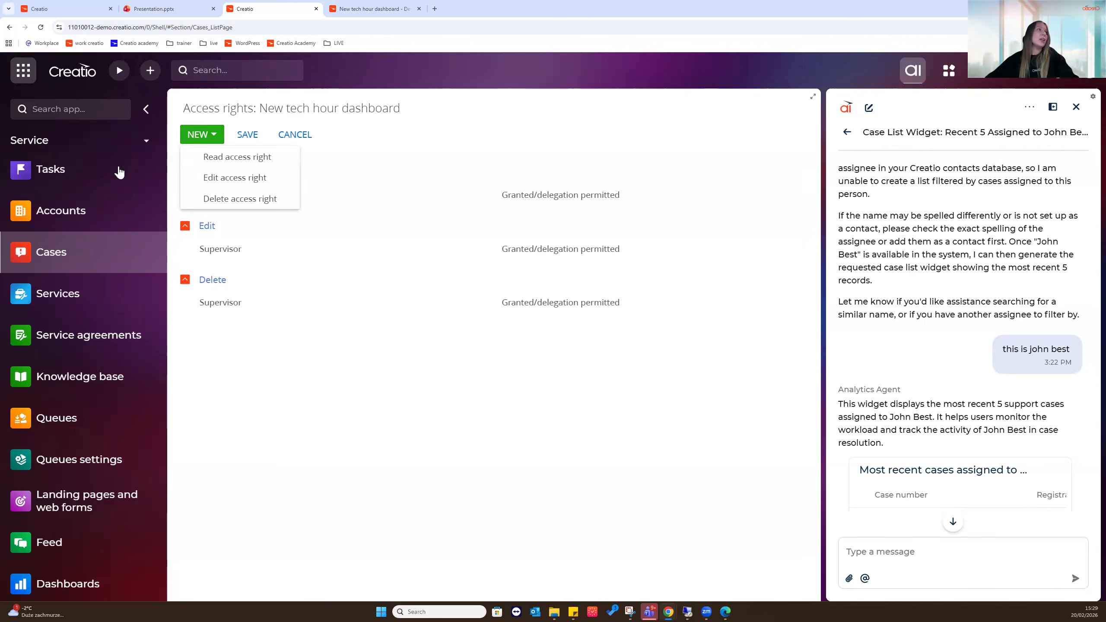
{"action": "left_click", "coordinate": [262, 391]}
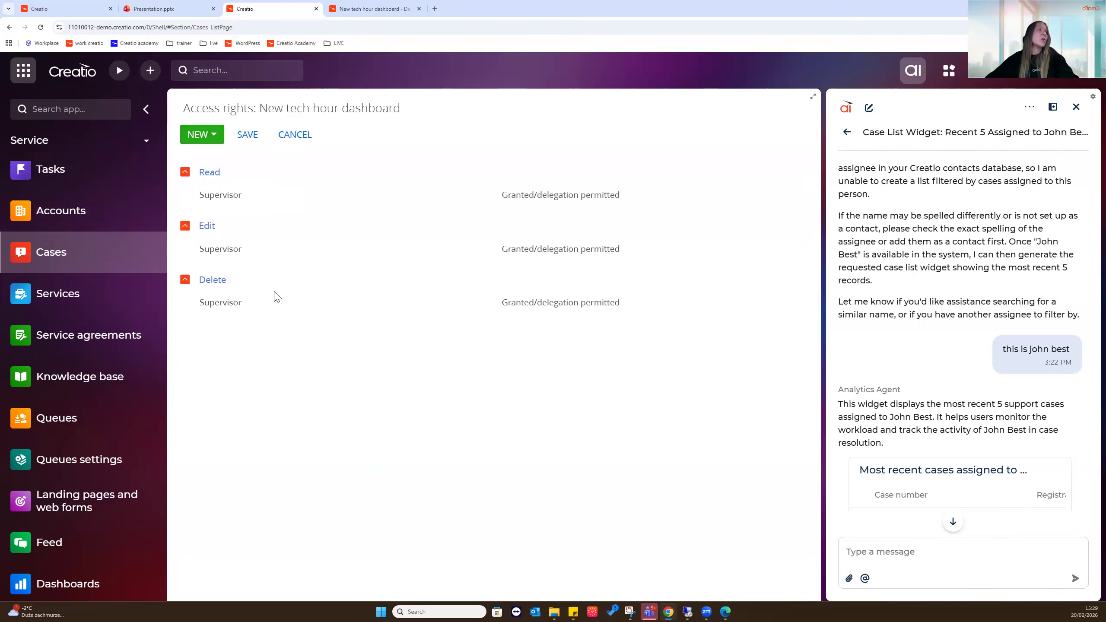
{"action": "left_click", "coordinate": [238, 302]}
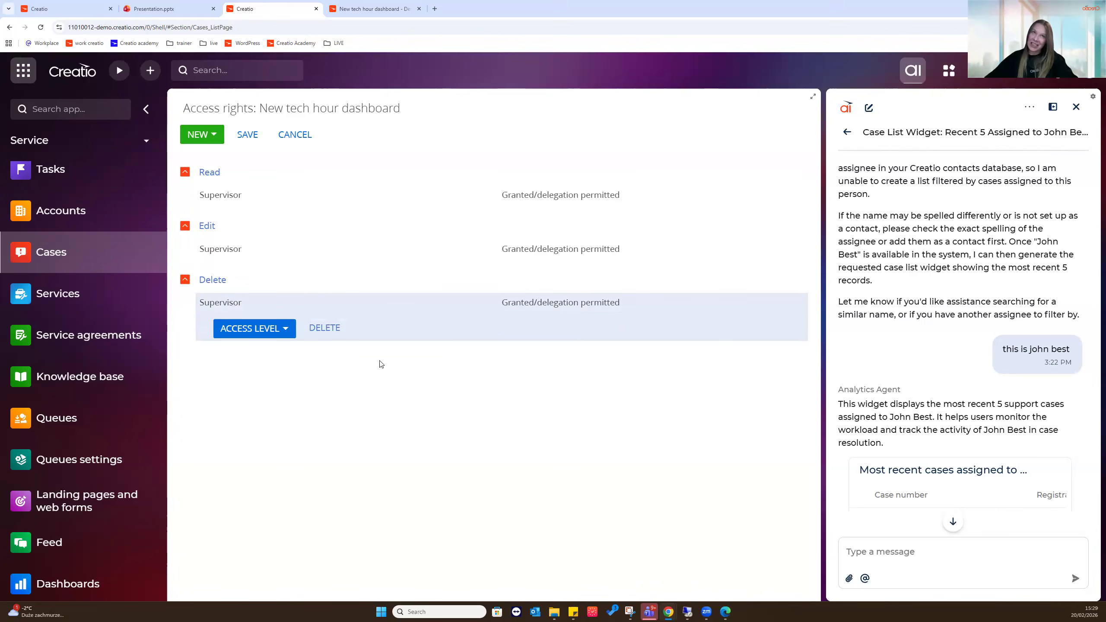
{"action": "left_click", "coordinate": [295, 135]}
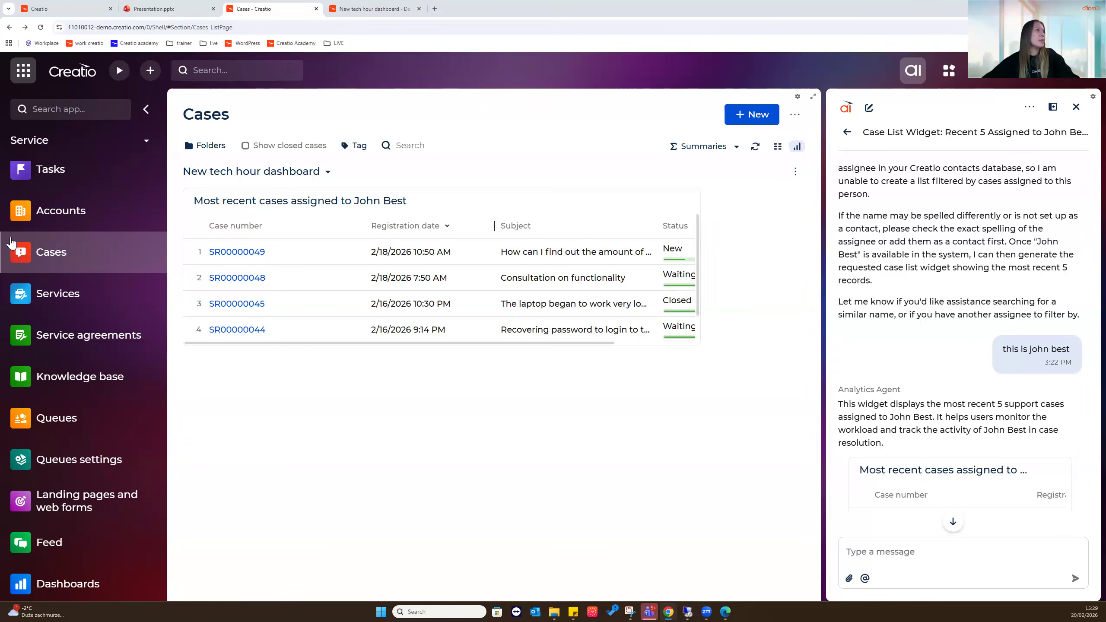
Switch to the Services list and begin a new, empty Creatio.ai chat beside it
{"action": "left_click", "coordinate": [145, 300]}
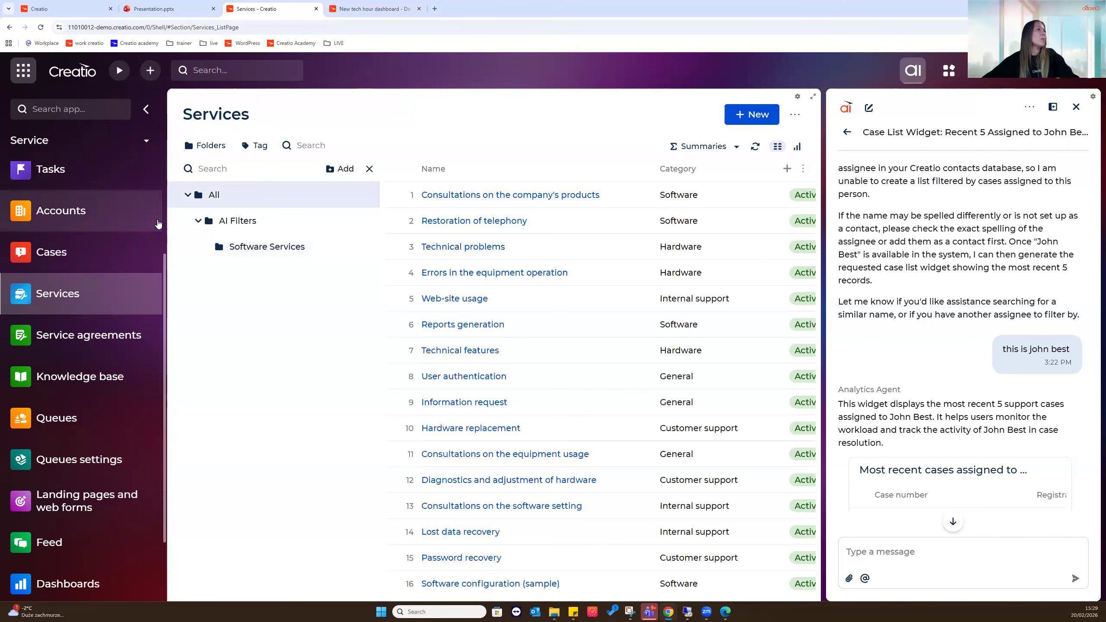
{"action": "mouse_move", "coordinate": [557, 595]}
{"action": "left_mouse_down"}
{"action": "mouse_move", "coordinate": [575, 595]}
{"action": "mouse_move", "coordinate": [549, 595]}
{"action": "left_mouse_up"}
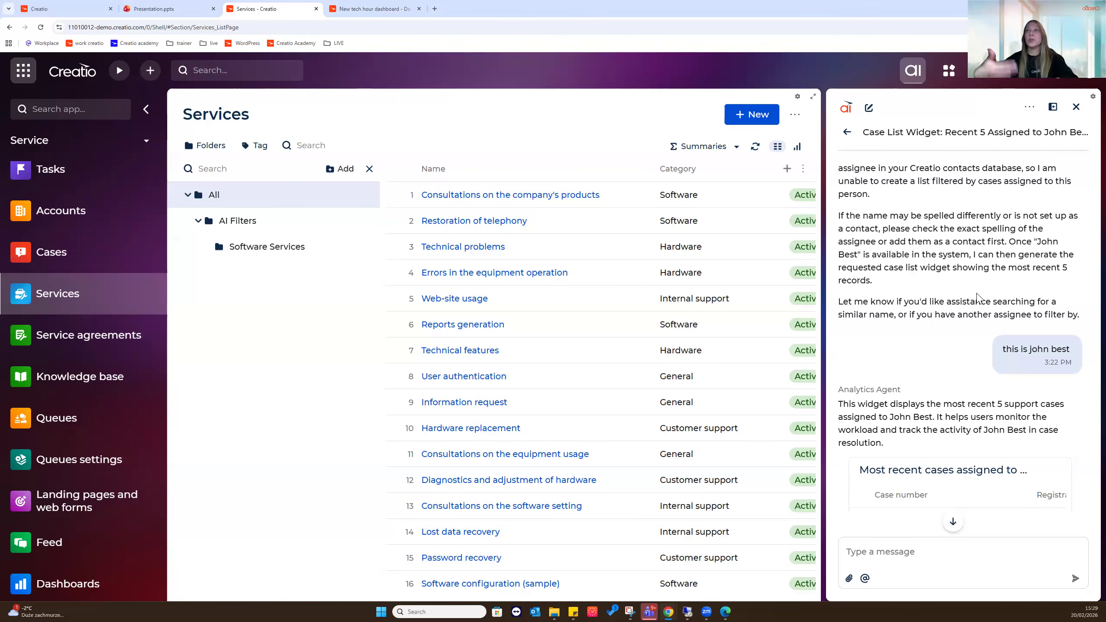
{"action": "left_click", "coordinate": [869, 109]}
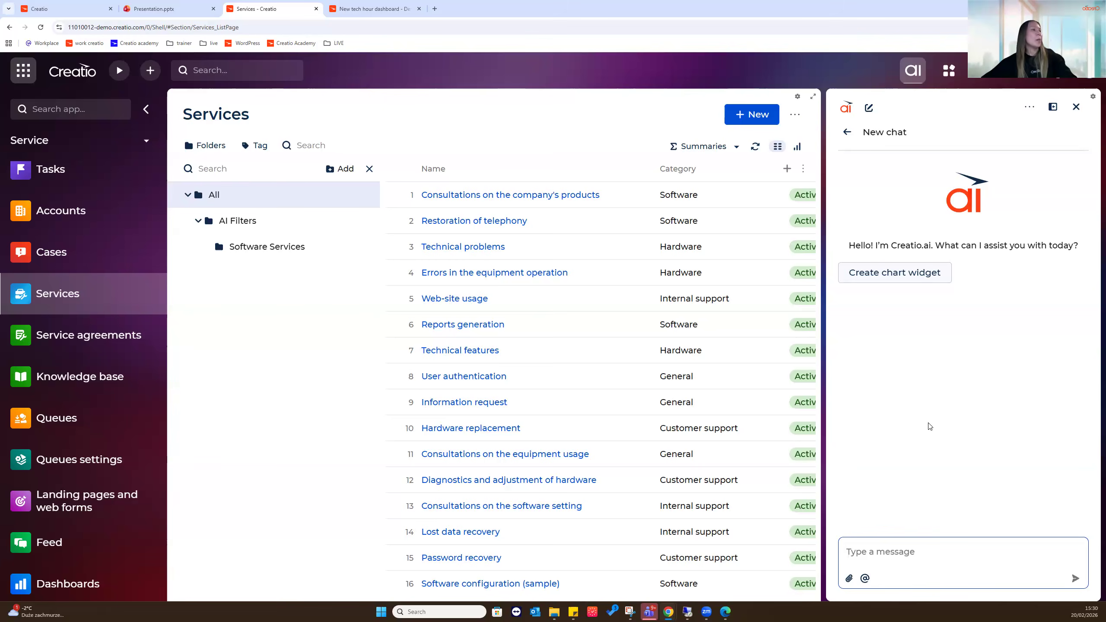
{"action": "left_click", "coordinate": [207, 147]}
{"action": "left_click", "coordinate": [207, 148]}
{"action": "left_click", "coordinate": [208, 147]}
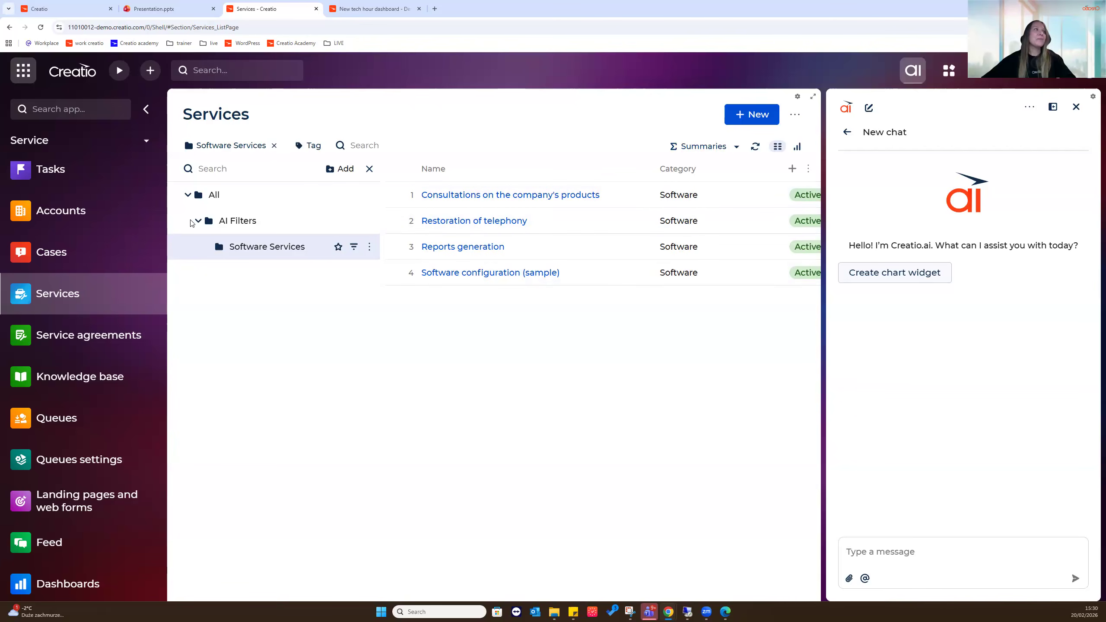
{"action": "left_click", "coordinate": [273, 146]}
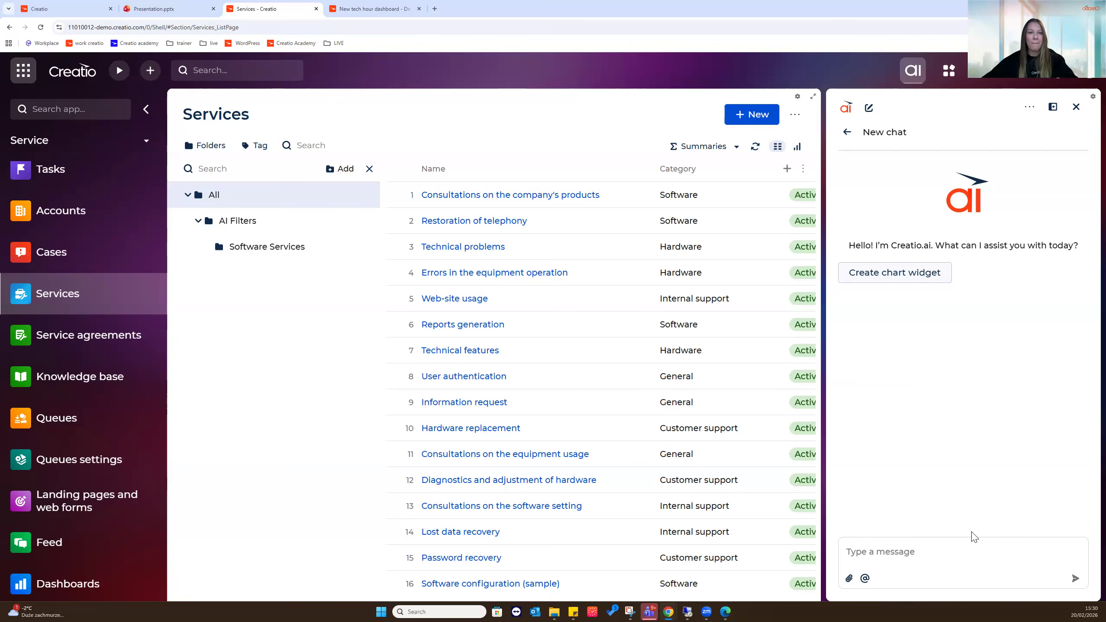
Send Creatio.ai a request for a Services dynamic folder of all "Hardware" category services
{"action": "left_click", "coordinate": [966, 549]}
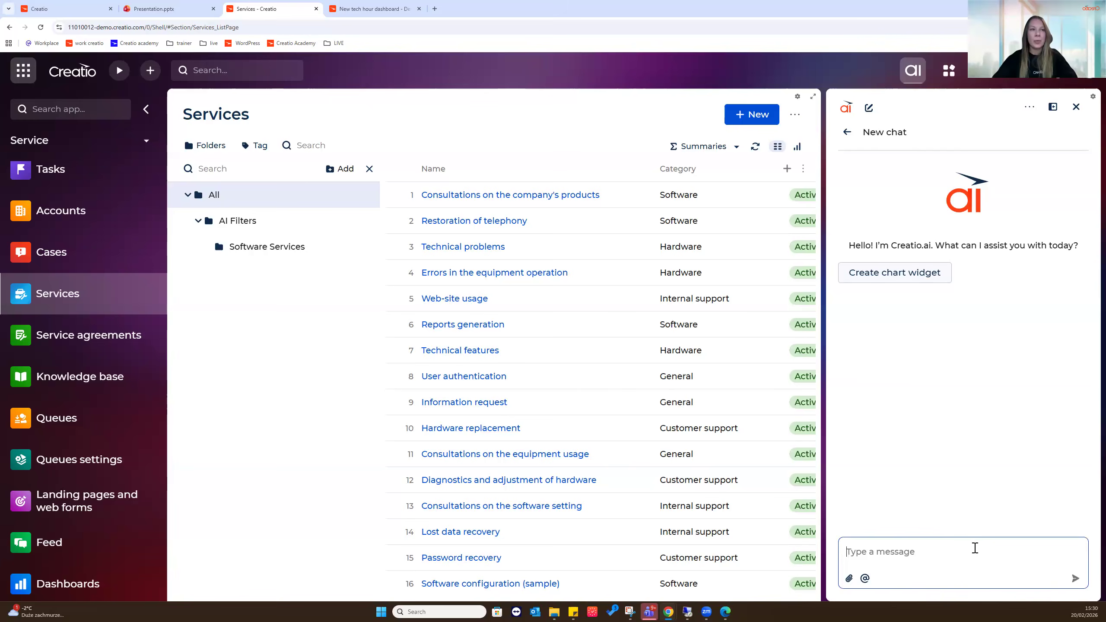
{"action": "type", "text": "please create a new dynamic folder "}
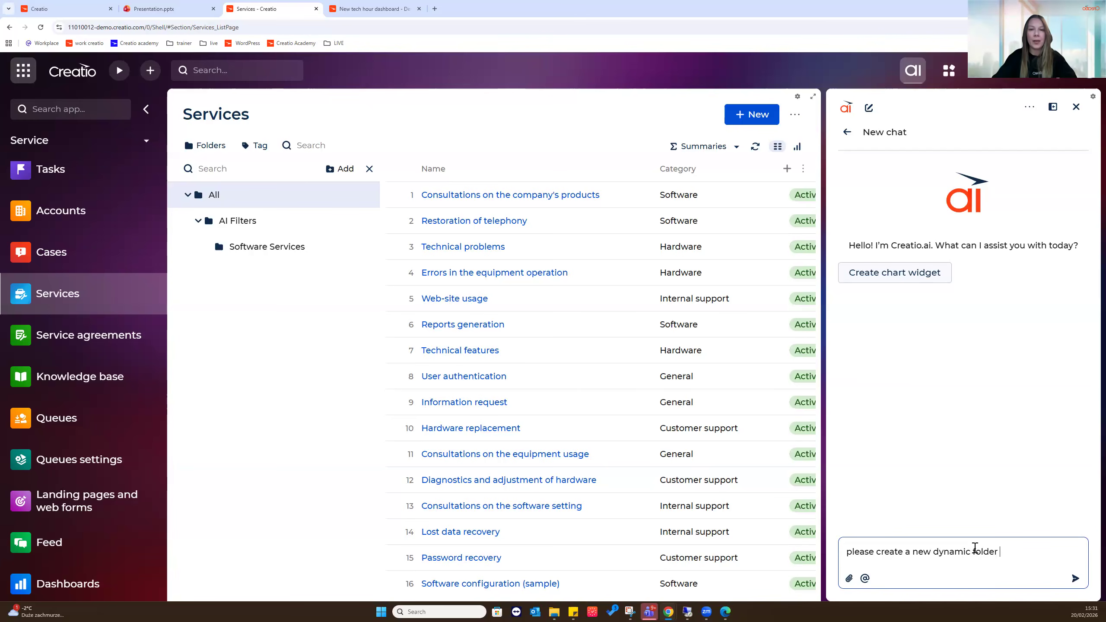
{"action": "type", "text": "for services section for all "}
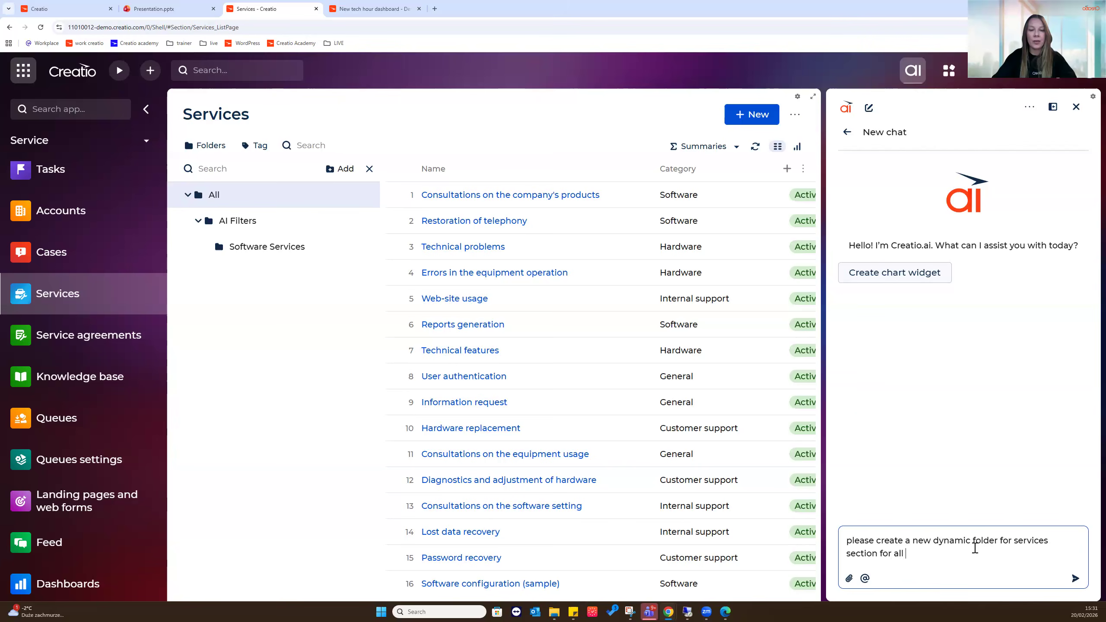
{"action": "type", "text": "services under \""}
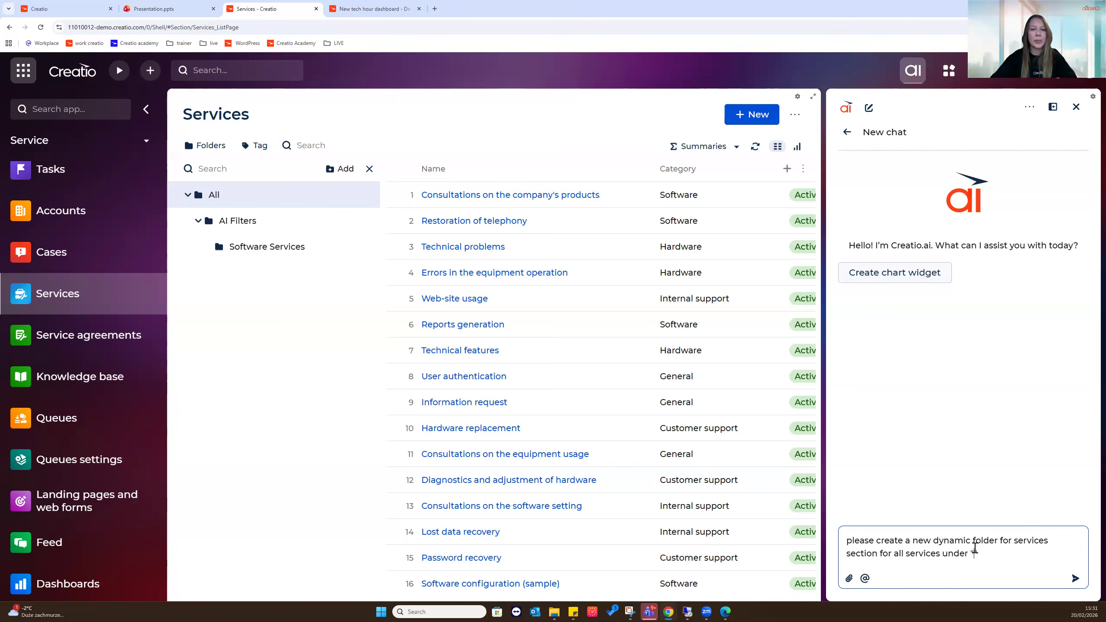
{"action": "type", "text": "Hardware"}
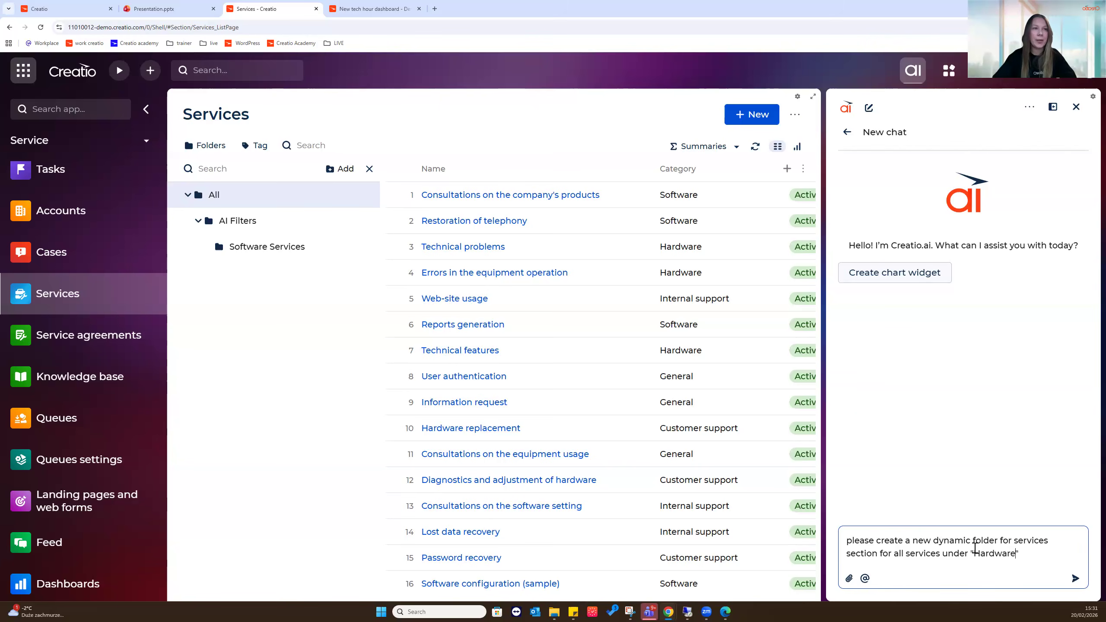
{"action": "type", "text": "\" Category"}
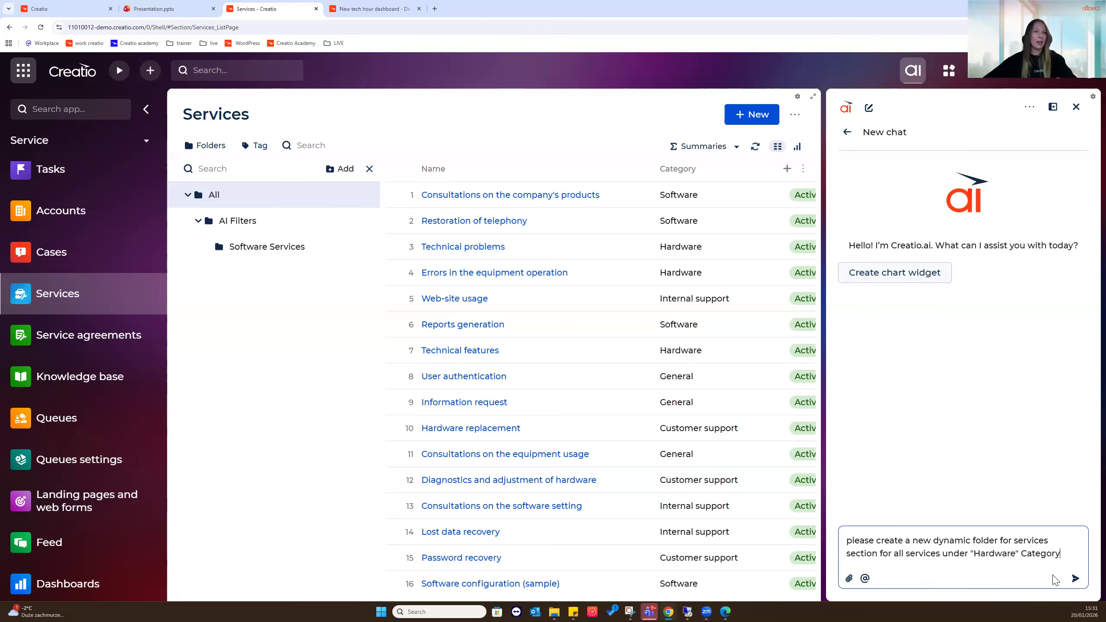
{"action": "left_click", "coordinate": [1073, 581]}
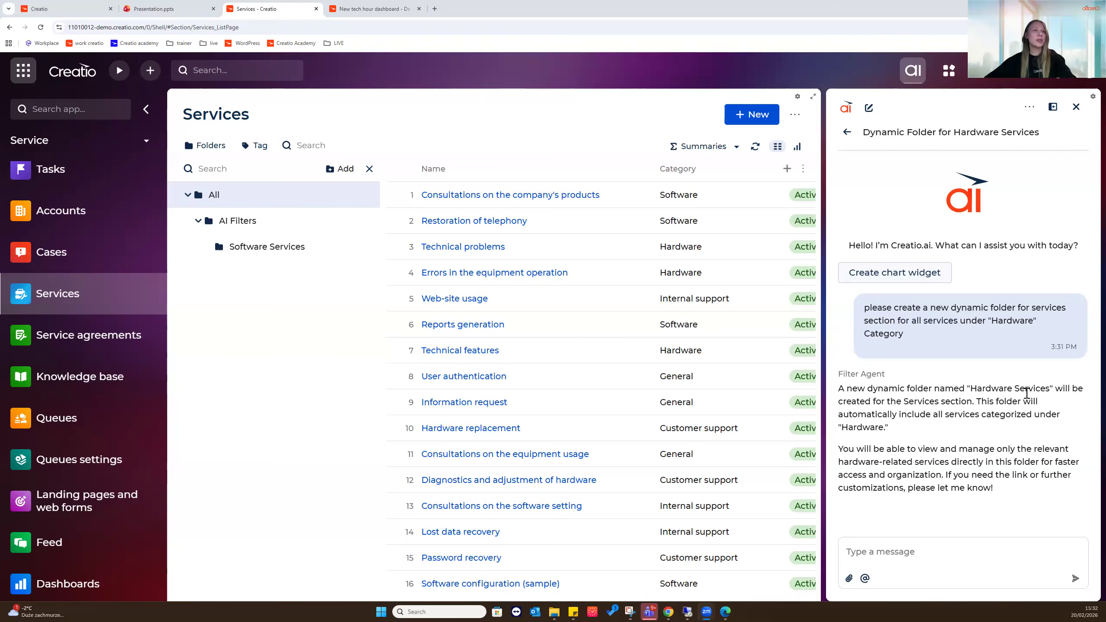
Reload the page so Hardware Services appears under AI Filters next to Software Services
{"action": "left_click", "coordinate": [41, 28]}
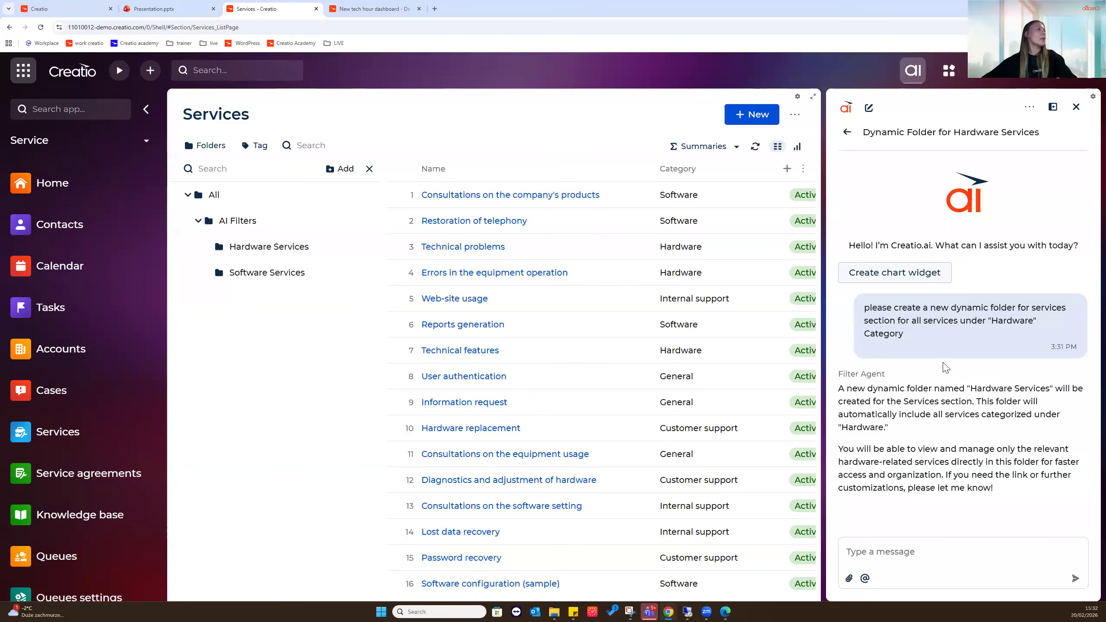
Filter Services by the Hardware Services folder and review its filter conditions
{"action": "left_click", "coordinate": [235, 256]}
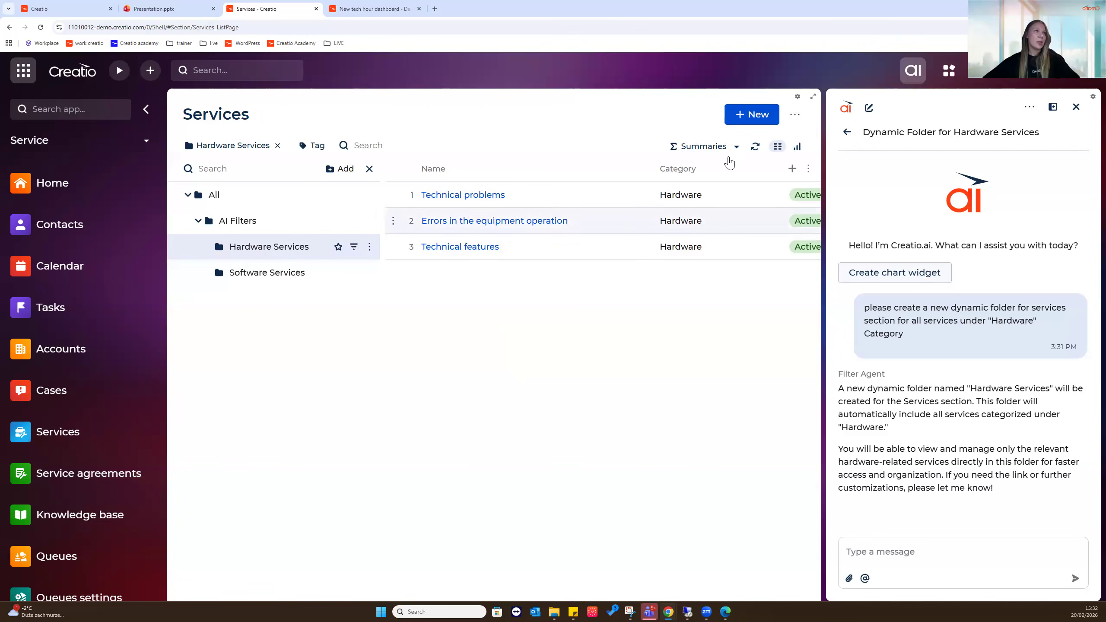
{"action": "left_click", "coordinate": [353, 248]}
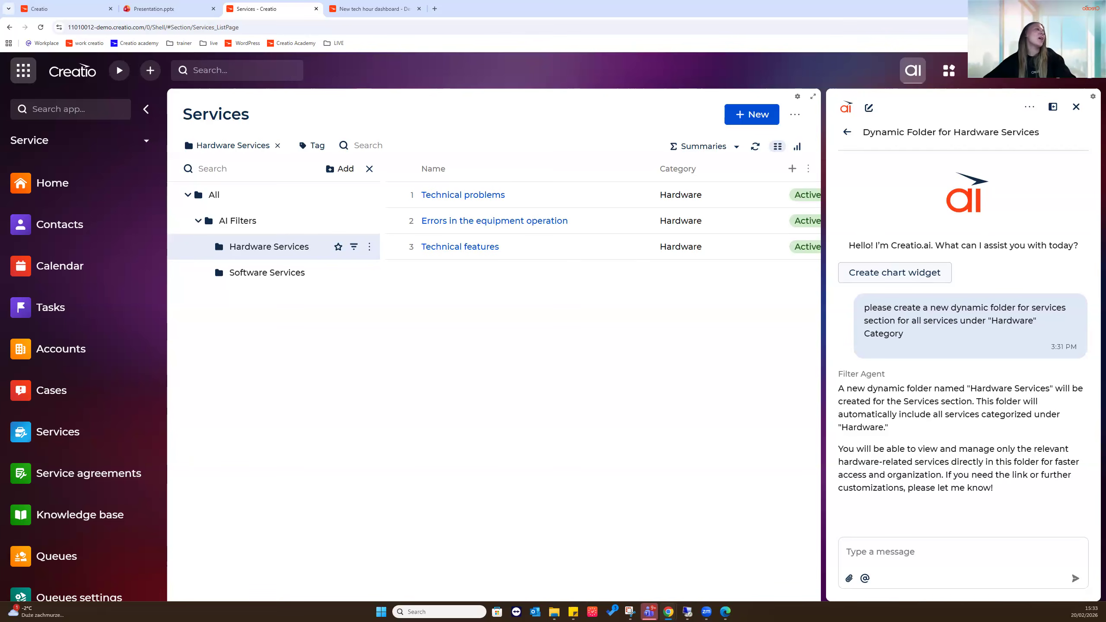
Open Knowledge base with a new Creatio.ai chat, briefly widening the panel to view past conversations
{"action": "left_click", "coordinate": [75, 516]}
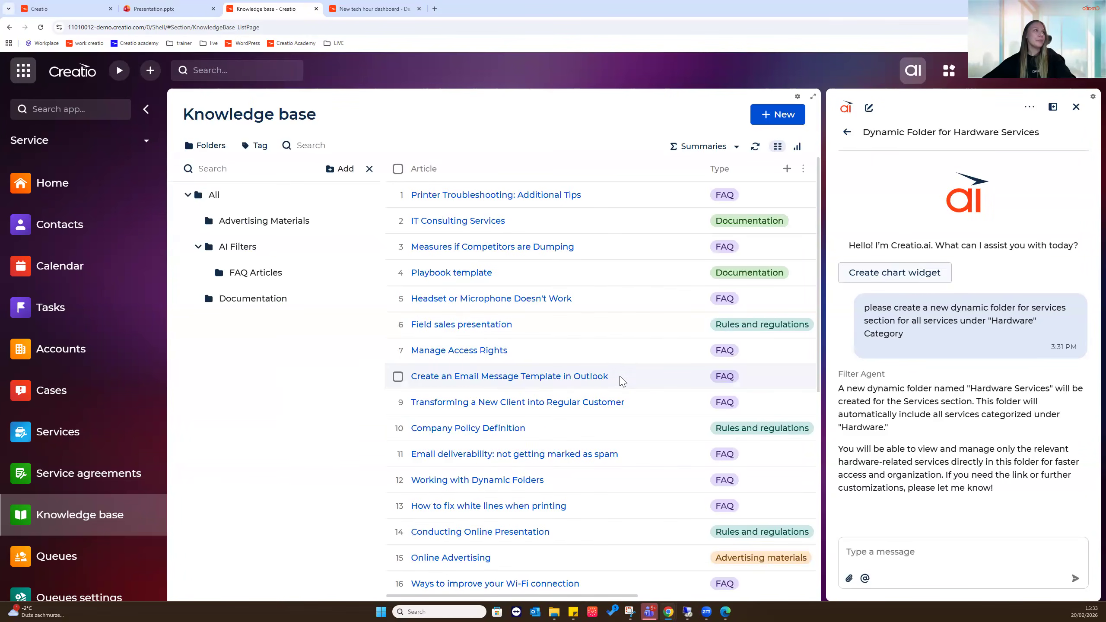
{"action": "left_click", "coordinate": [869, 108]}
{"action": "left_click_drag", "start_coordinate": [828, 244], "coordinate": [535, 249]}
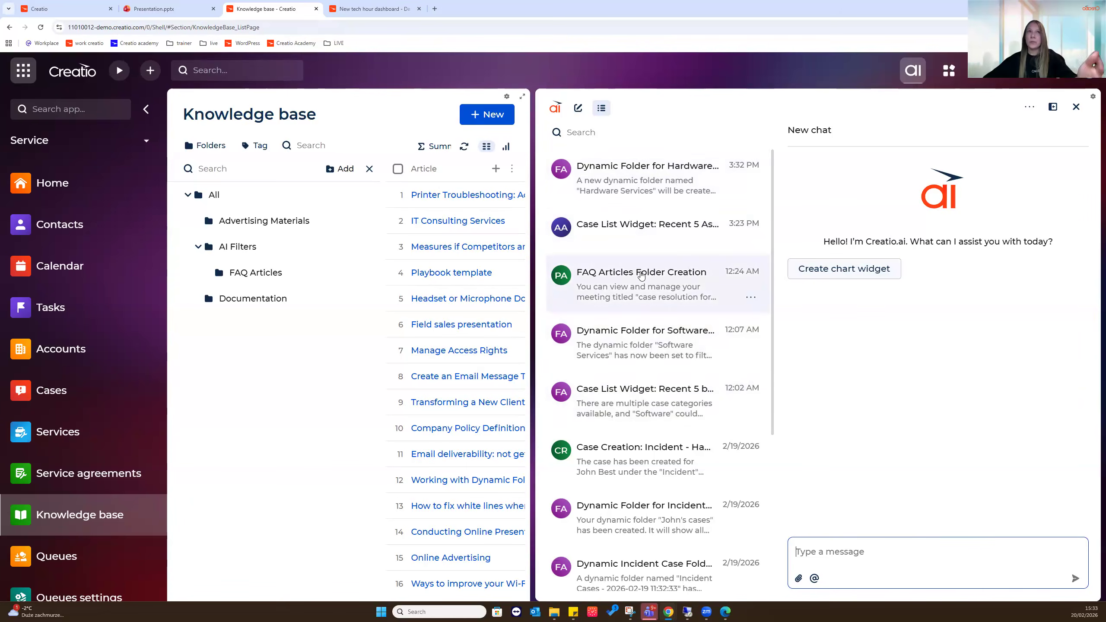
{"action": "left_click_drag", "start_coordinate": [547, 162], "coordinate": [865, 152]}
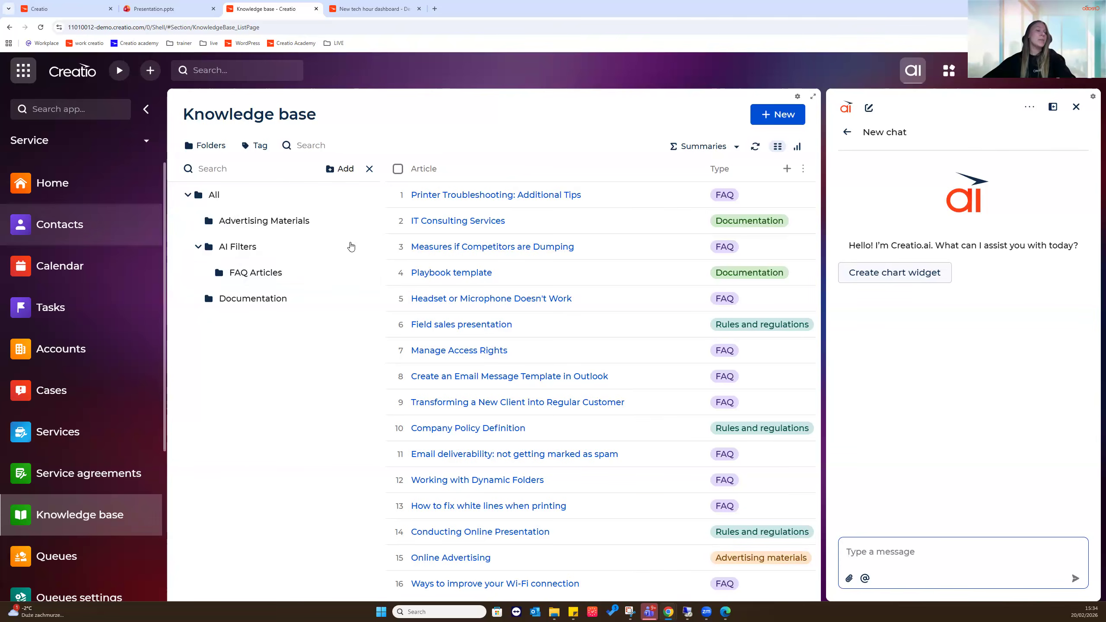
Send Creatio.ai a request for a Knowledge base dynamic folder of all "Rules and regulation" type articles
{"action": "left_click", "coordinate": [928, 555]}
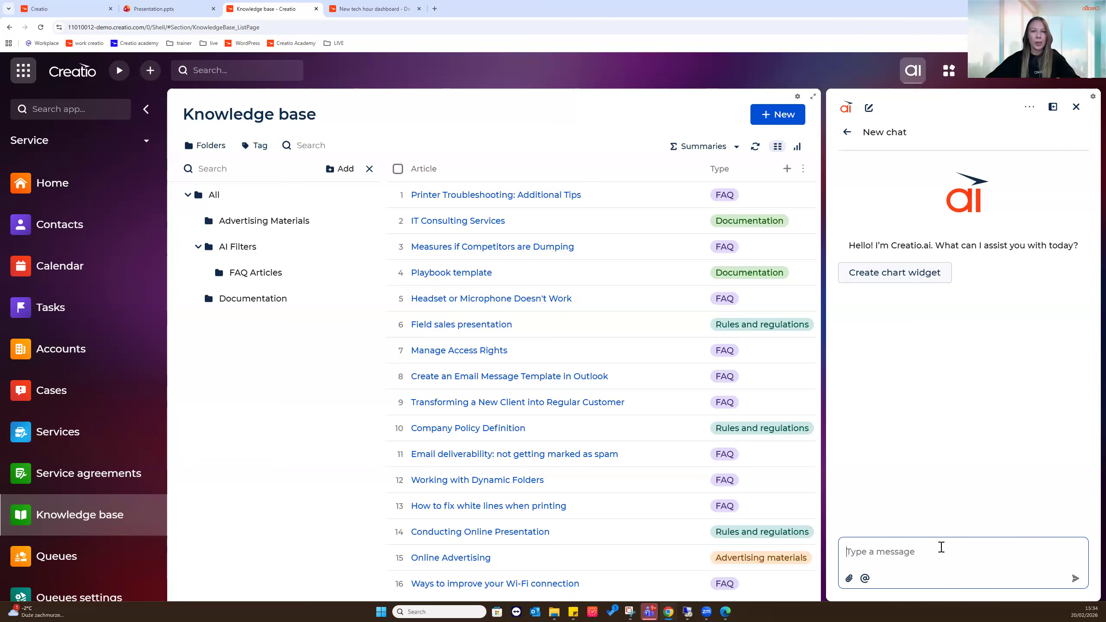
{"action": "type", "text": "please create a dynamic folder for"}
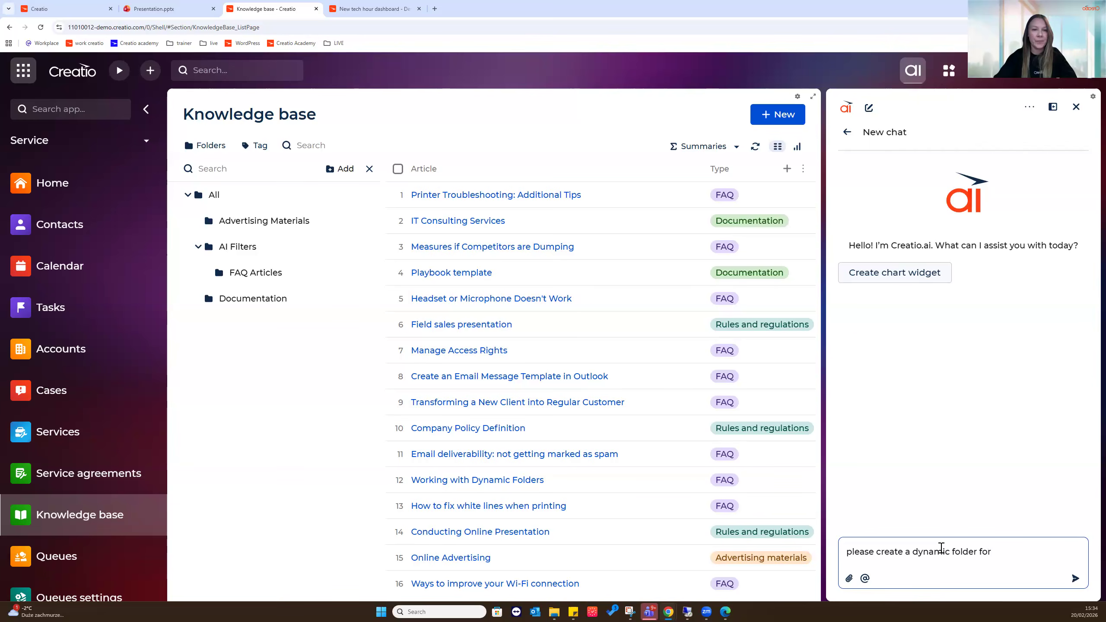
{"action": "key", "text": "BackSpace"}
{"action": "key", "text": "BackSpace"}
{"action": "key", "text": "BackSpace"}
{"action": "type", "text": "in Knolwe"}
{"action": "key", "text": "BackSpace"}
{"action": "key", "text": "BackSpace"}
{"action": "type", "text": "wledge base se"}
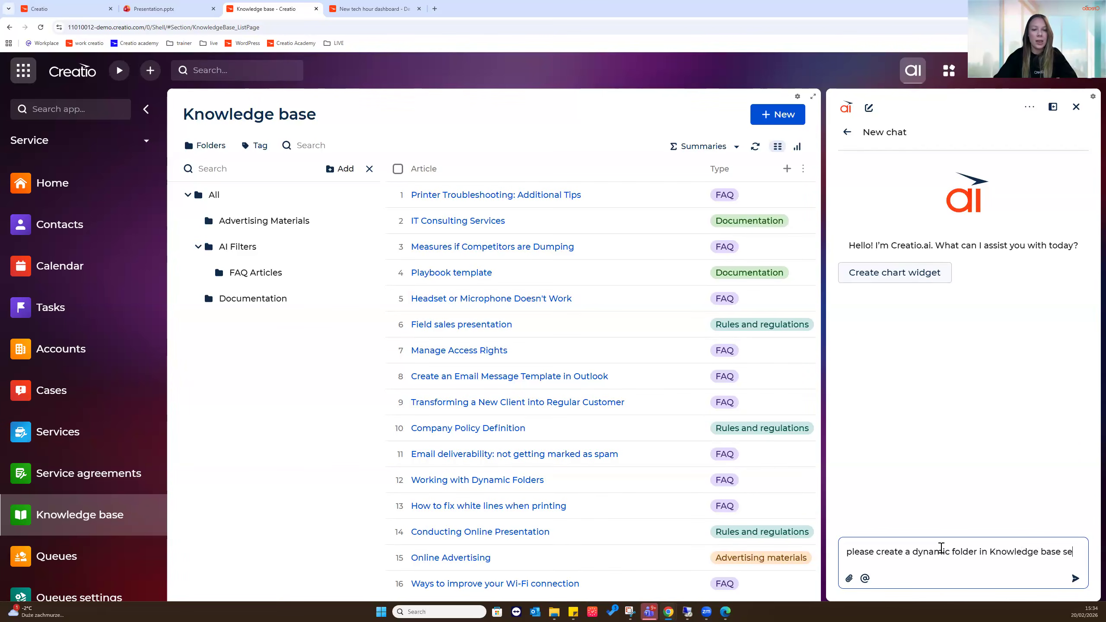
{"action": "type", "text": "ction for all"}
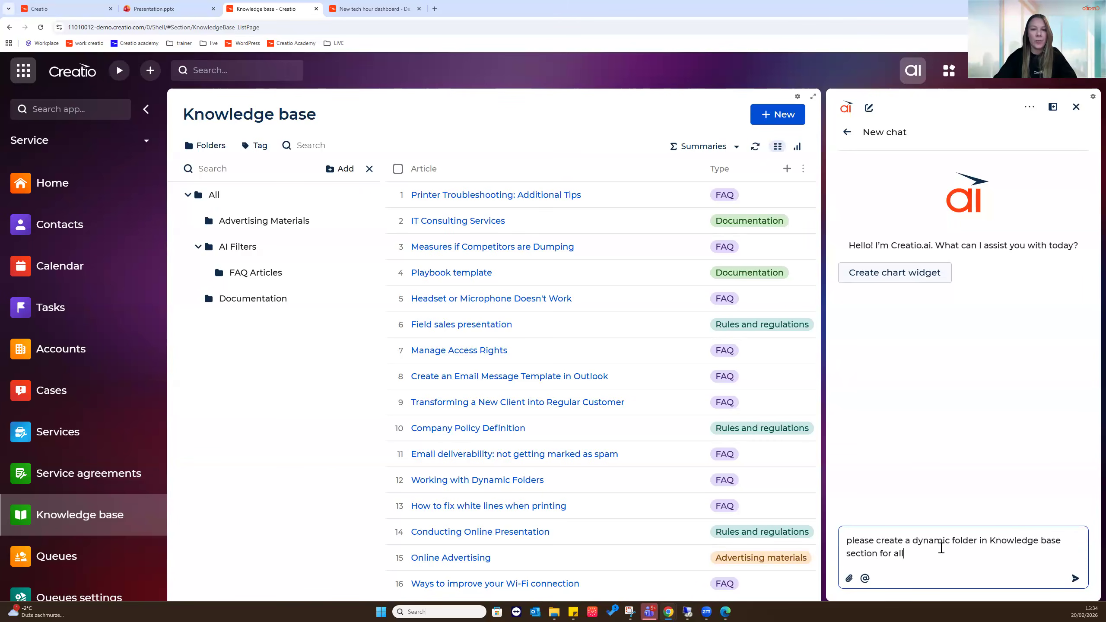
{"action": "type", "text": " articles under"}
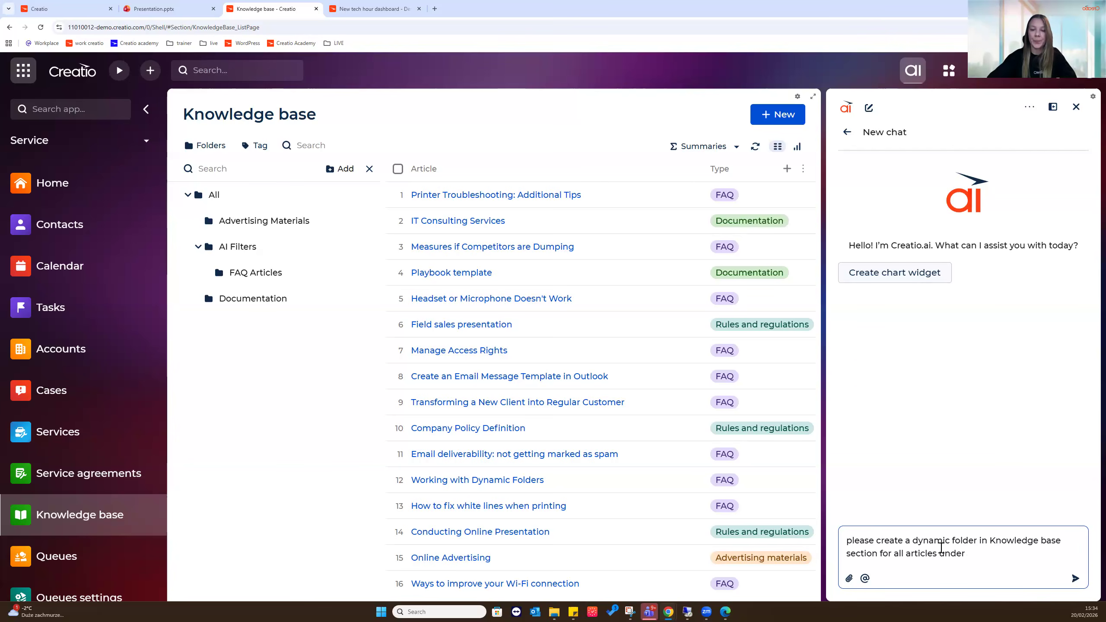
{"action": "type", "text": " \"Rules a"}
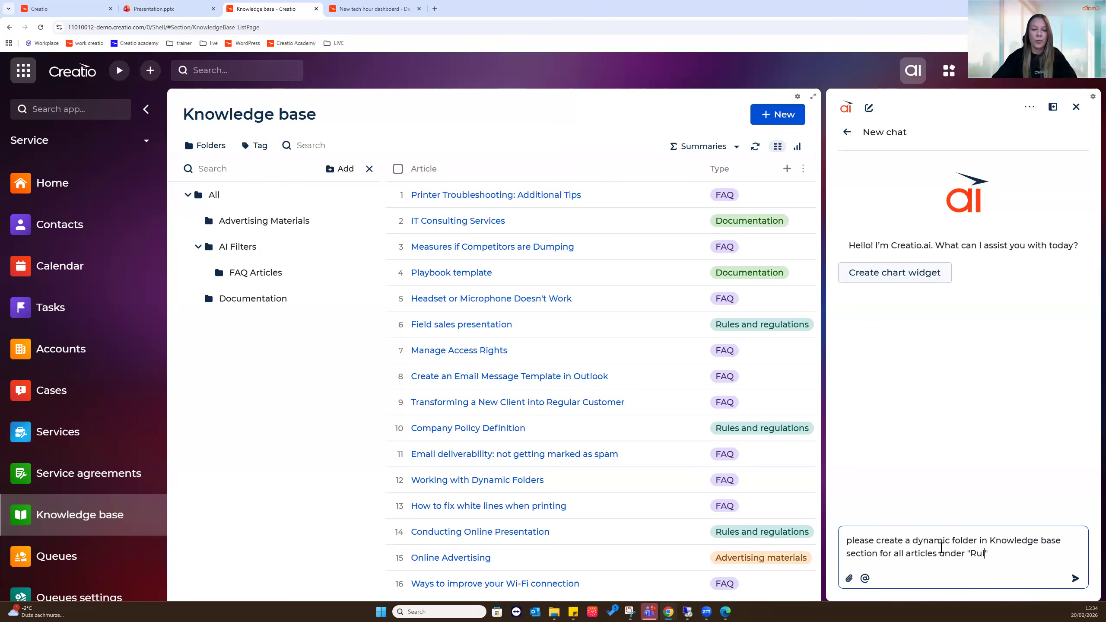
{"action": "type", "text": "nd regulation\""}
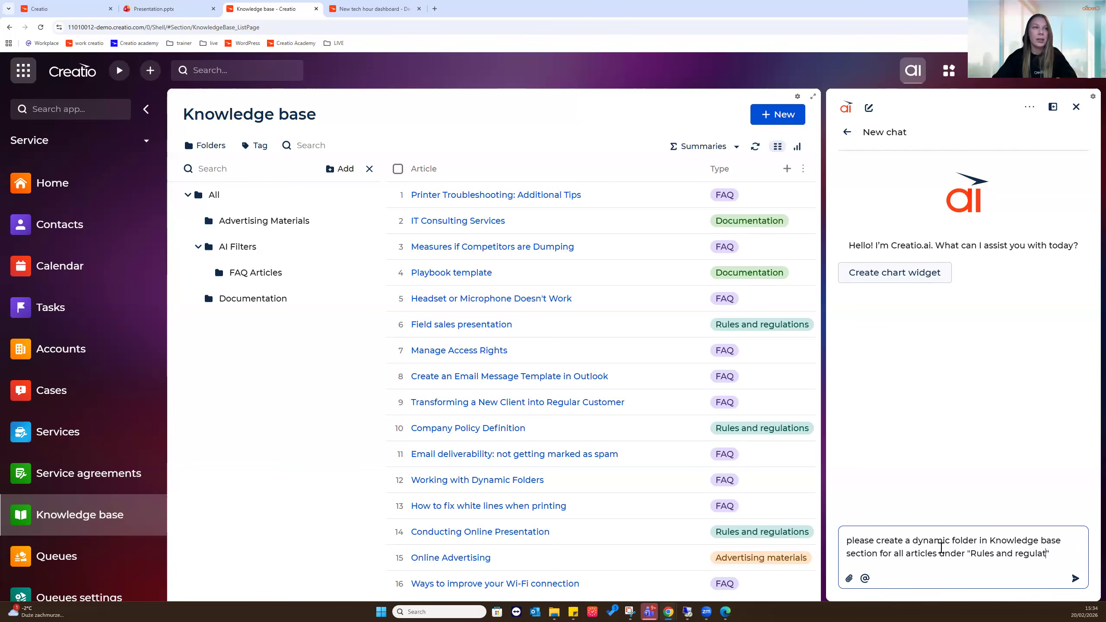
{"action": "type", "text": " T"}
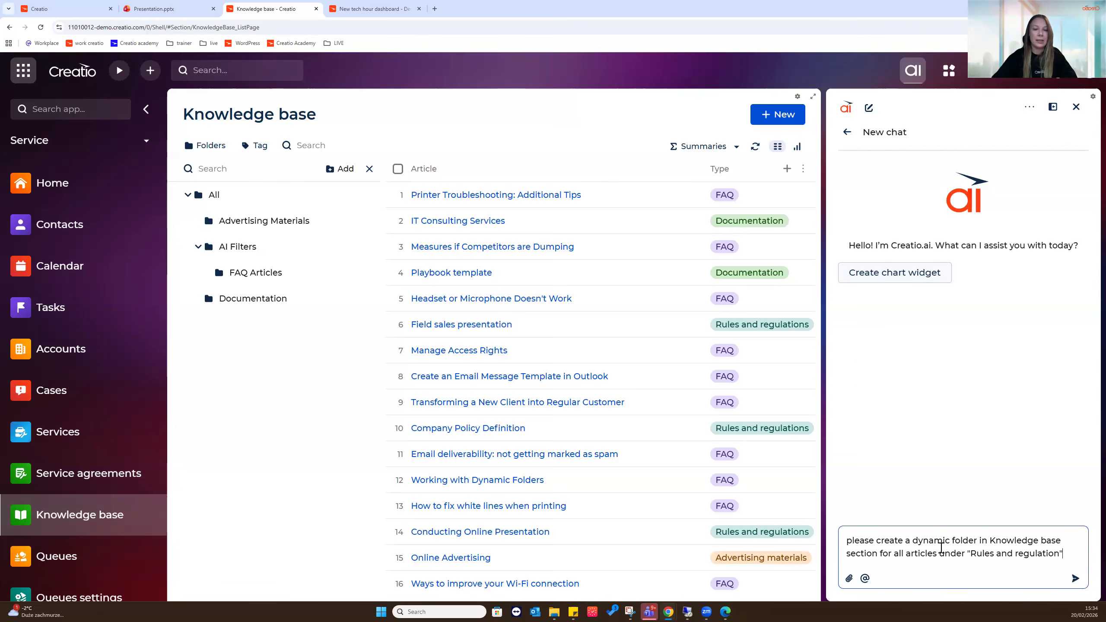
{"action": "type", "text": "ype"}
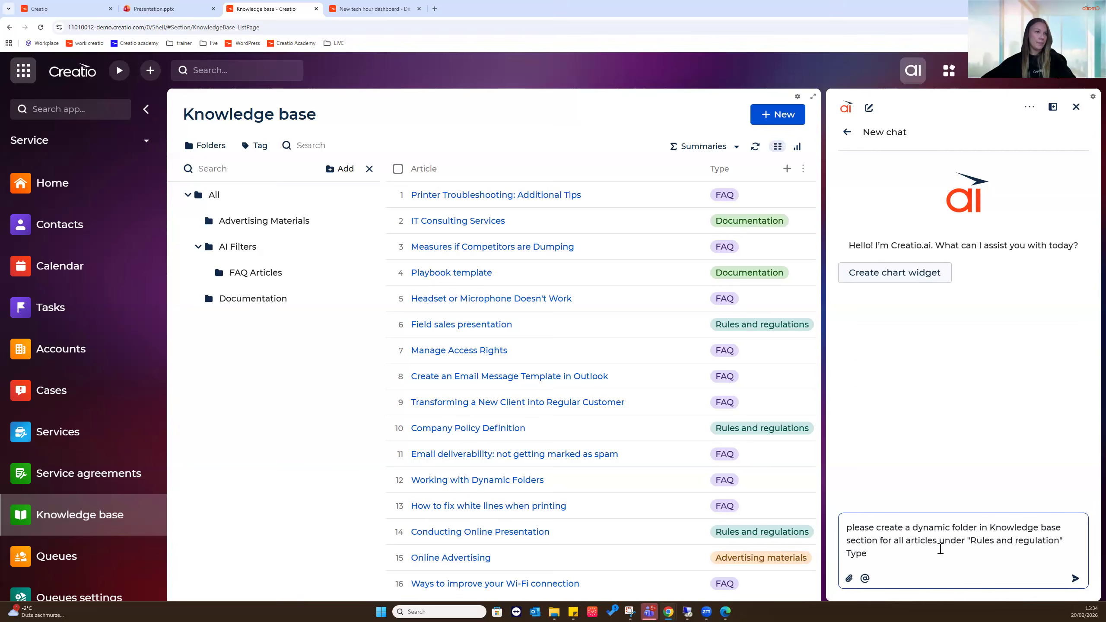
{"action": "left_click", "coordinate": [1075, 578]}
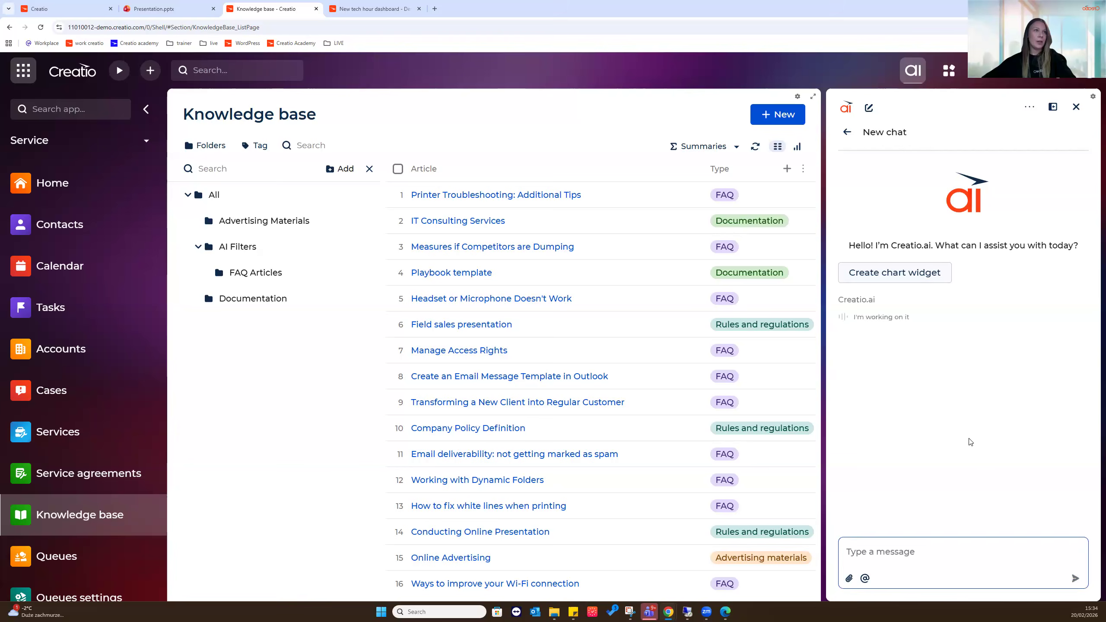
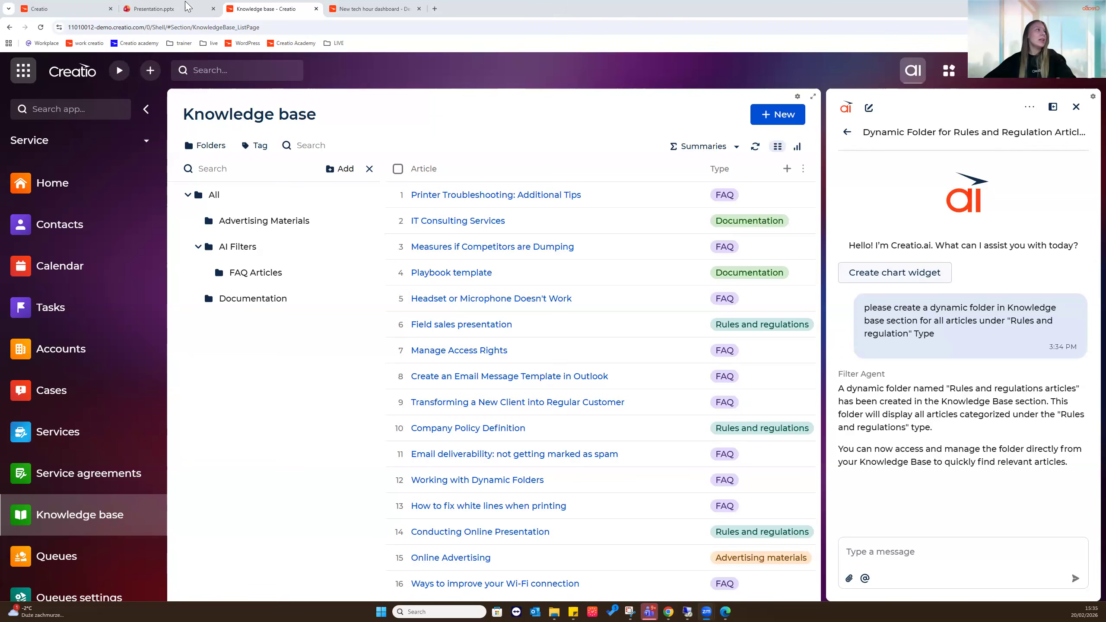
Reload Knowledge base, check the five Rules and regulations articles, then clear the filter in a new AI chat
{"action": "key", "text": "F5"}
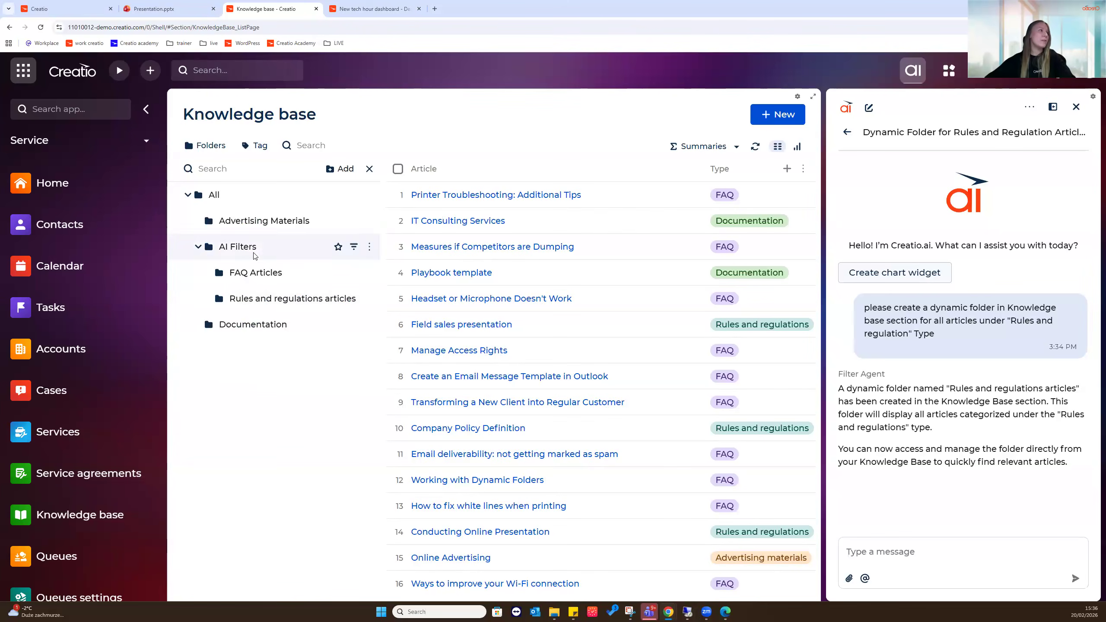
{"action": "left_click", "coordinate": [265, 298]}
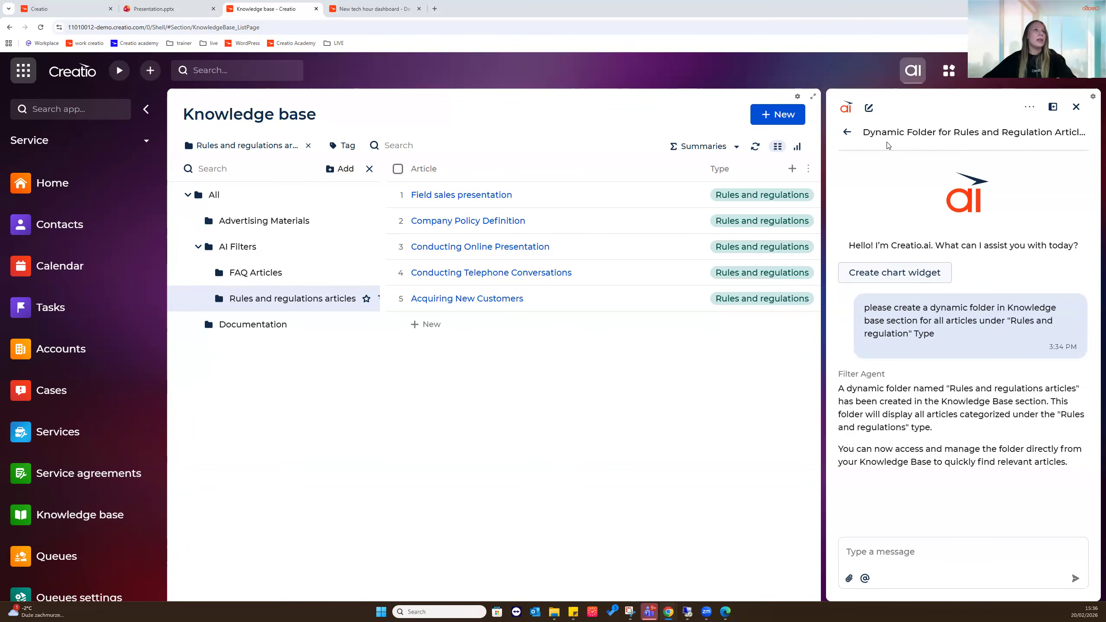
{"action": "left_click", "coordinate": [869, 110]}
{"action": "left_click", "coordinate": [308, 146]}
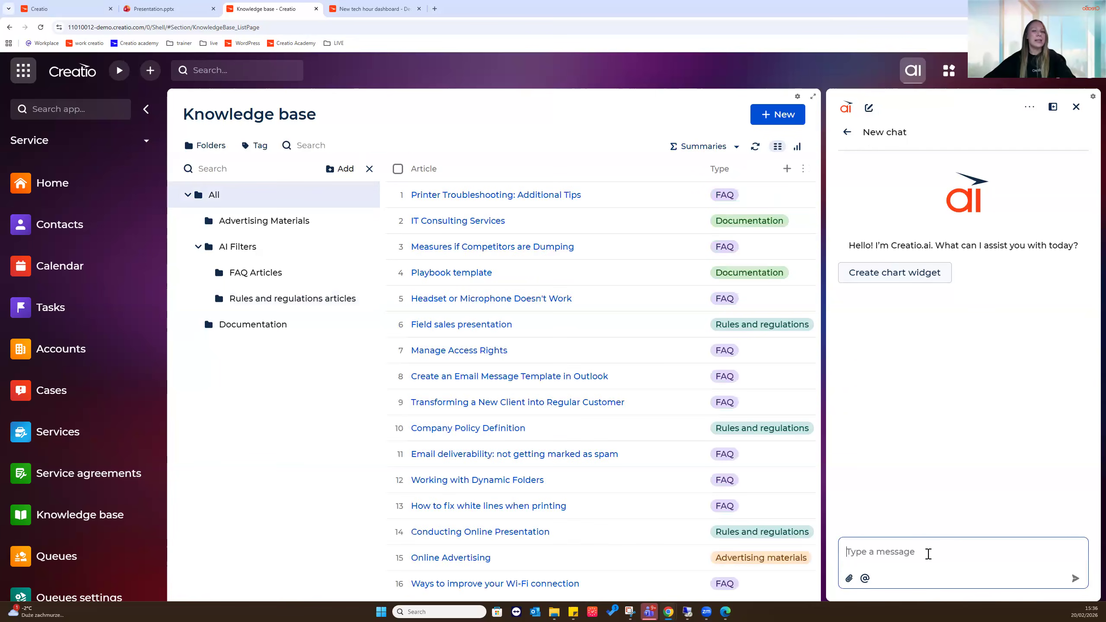
Ask Creatio.ai to create a knowledge base article from an attachment, correcting 'attachement' to 'attachment'
{"action": "type", "text": "B"}
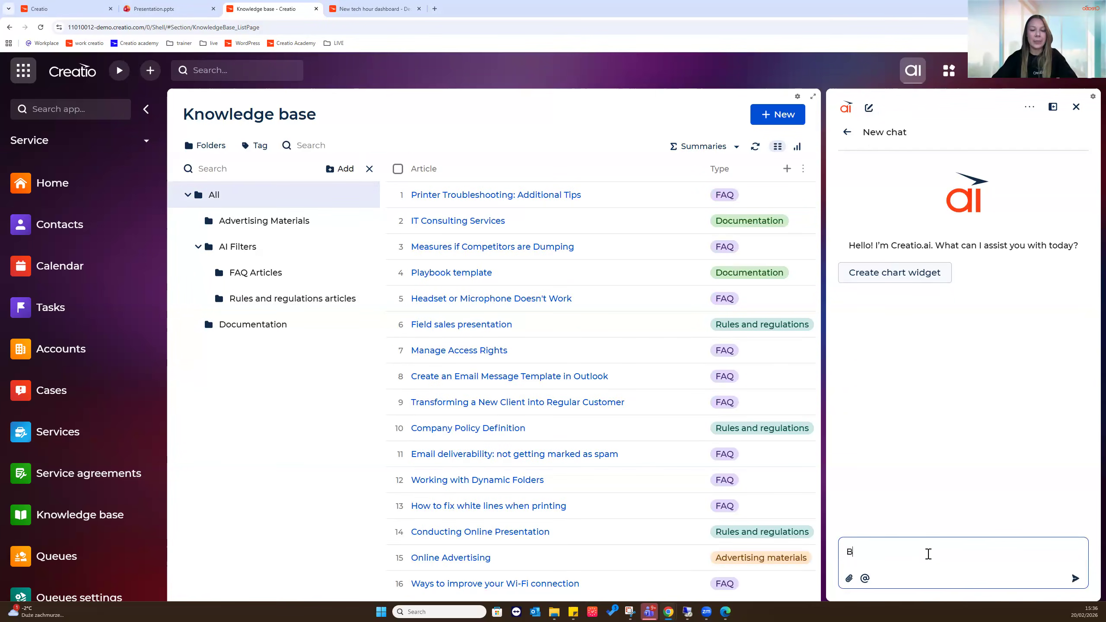
{"action": "type", "text": "ased on the following attachement,"}
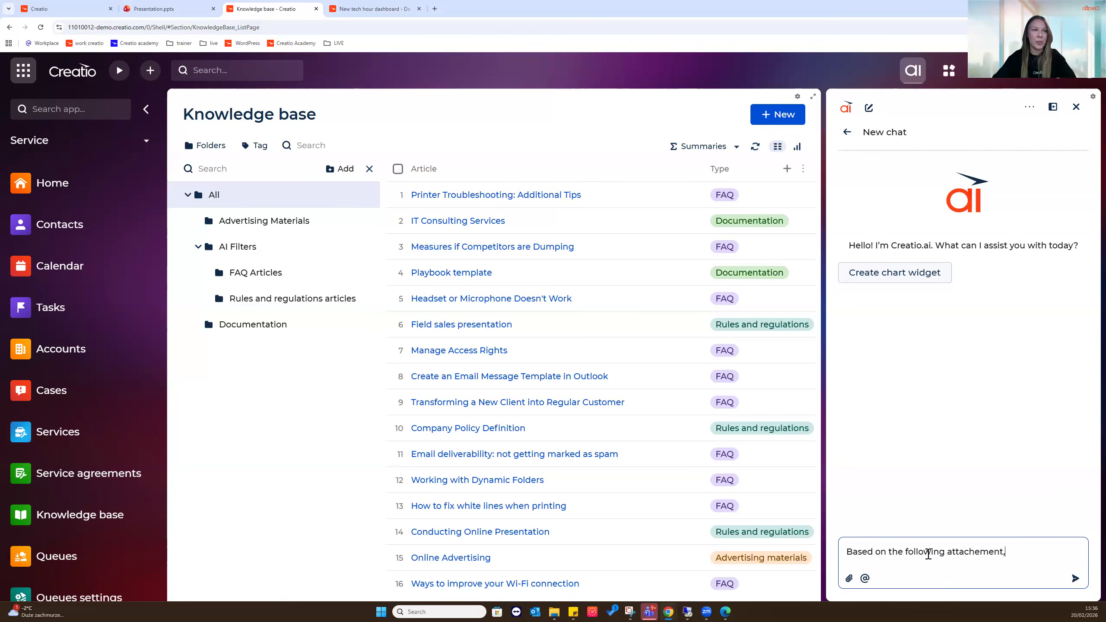
{"action": "type", "text": " pleas"}
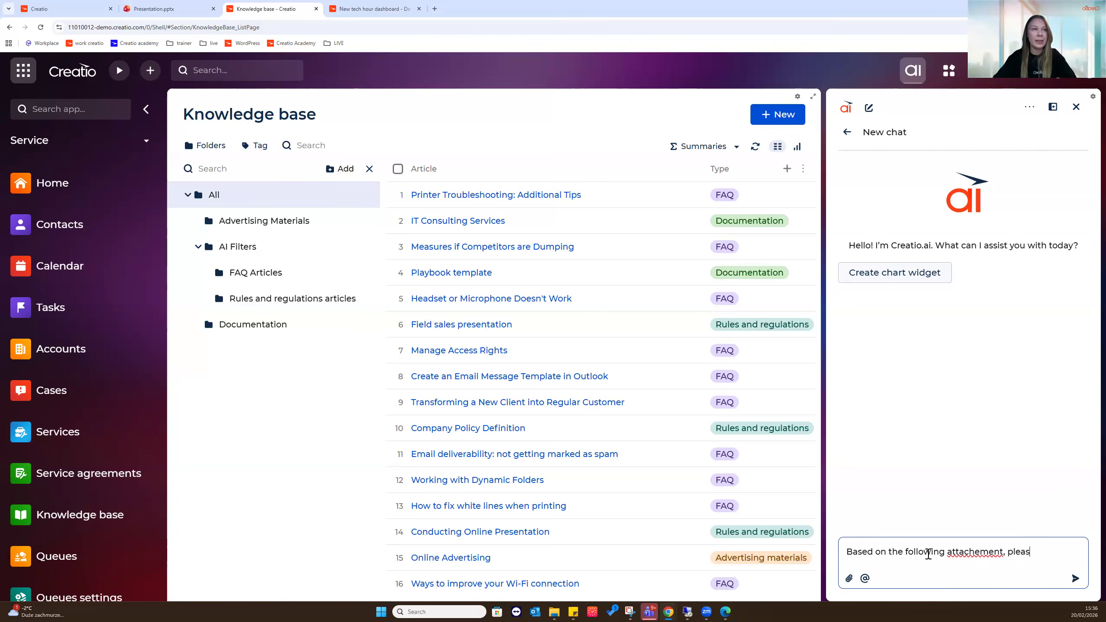
{"action": "type", "text": "e create a"}
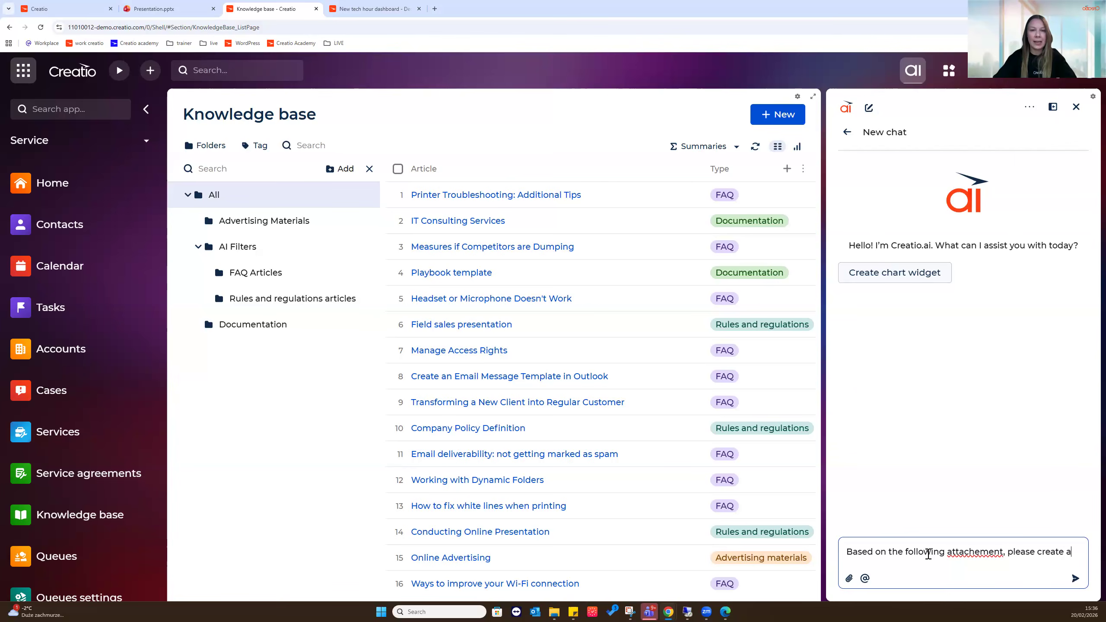
{"action": "type", "text": " new article"}
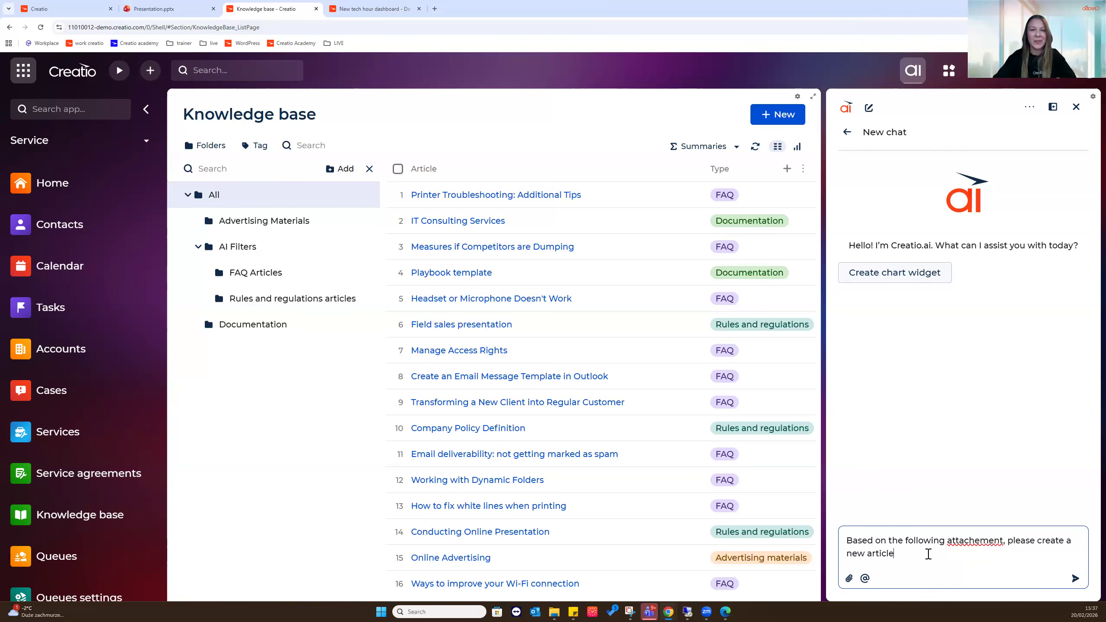
{"action": "type", "text": " in the knowledge base section"}
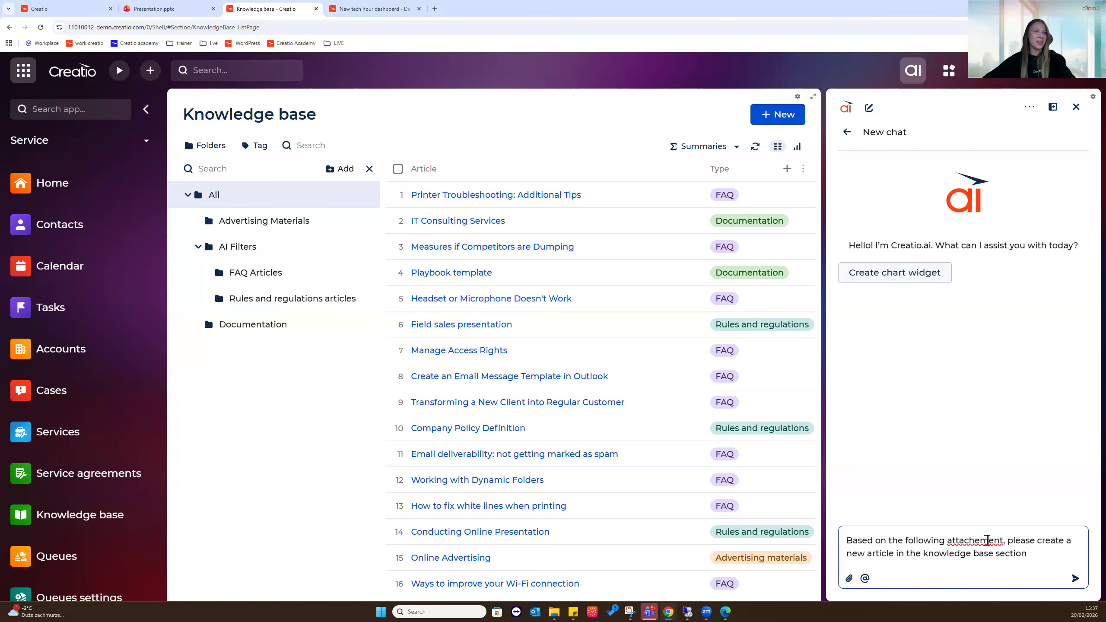
{"action": "double_click", "coordinate": [974, 542]}
{"action": "left_click", "coordinate": [974, 545]}
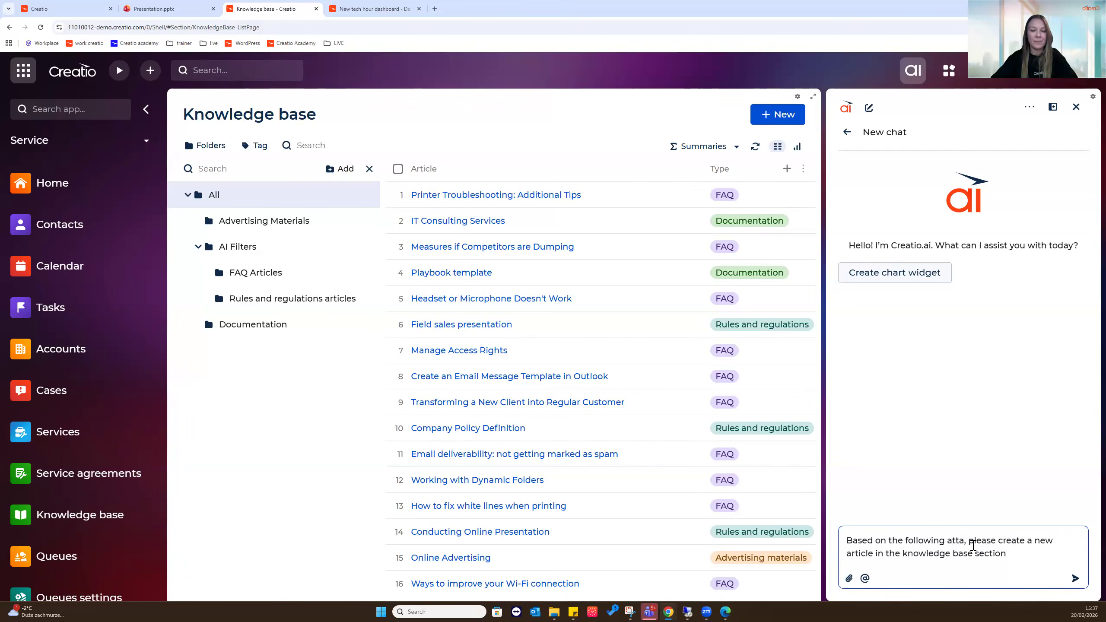
{"action": "double_click", "coordinate": [976, 542]}
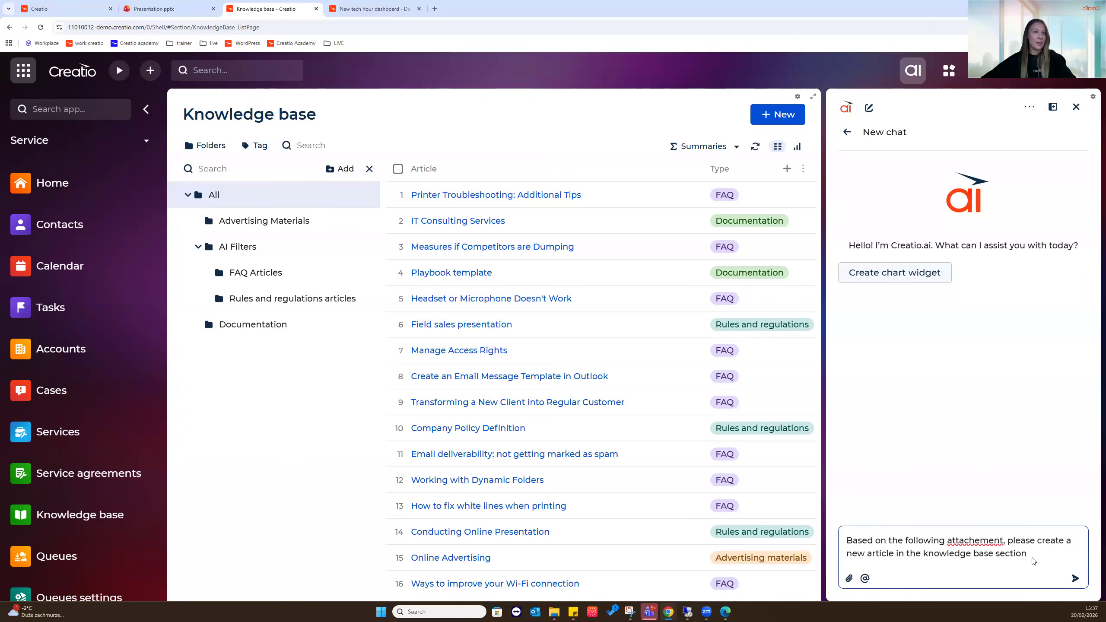
{"action": "right_click", "coordinate": [976, 542]}
{"action": "left_click", "coordinate": [1002, 353]}
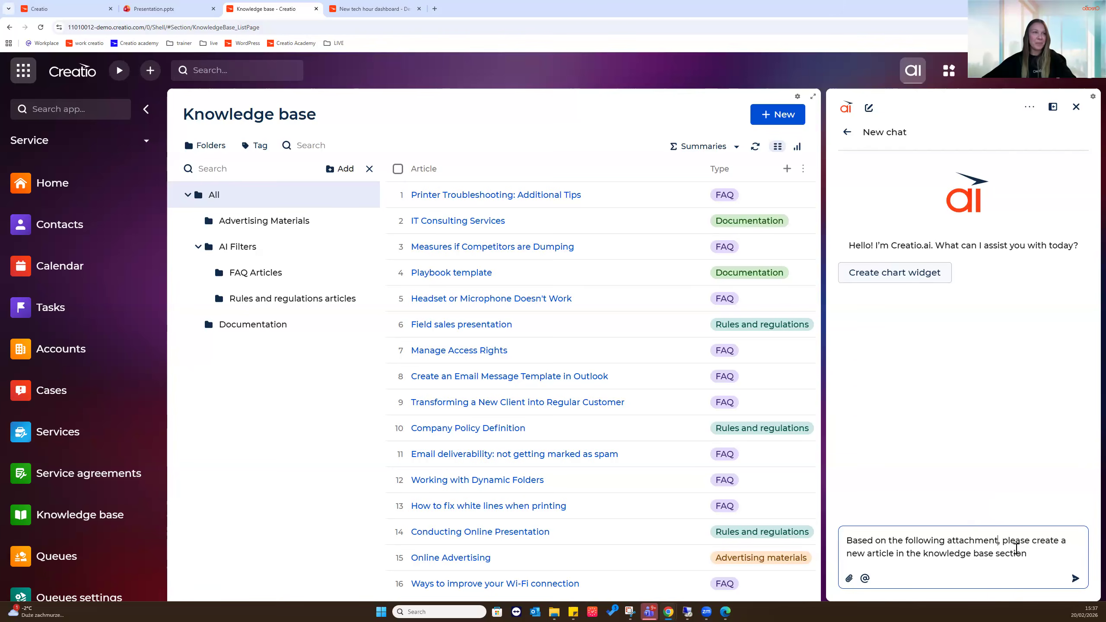
{"action": "left_click", "coordinate": [1075, 578]}
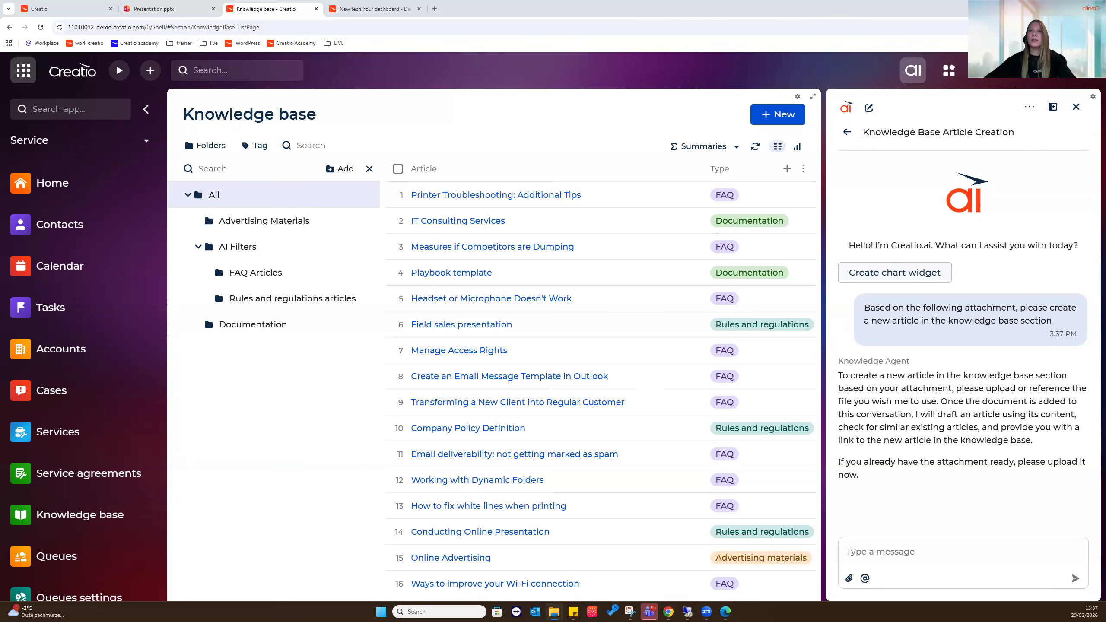
Drop the printer troubleshooting guide into the chat and send 'based on this file please'
{"action": "left_click_drag", "start_coordinate": [1017, 451], "coordinate": [933, 562]}
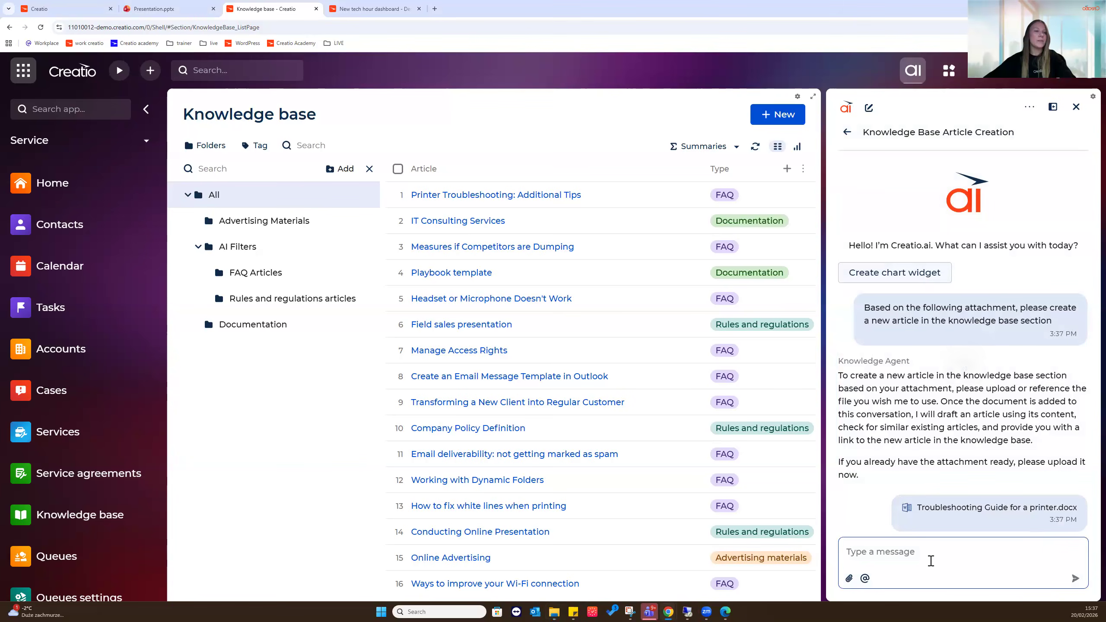
{"action": "type", "text": "ba"}
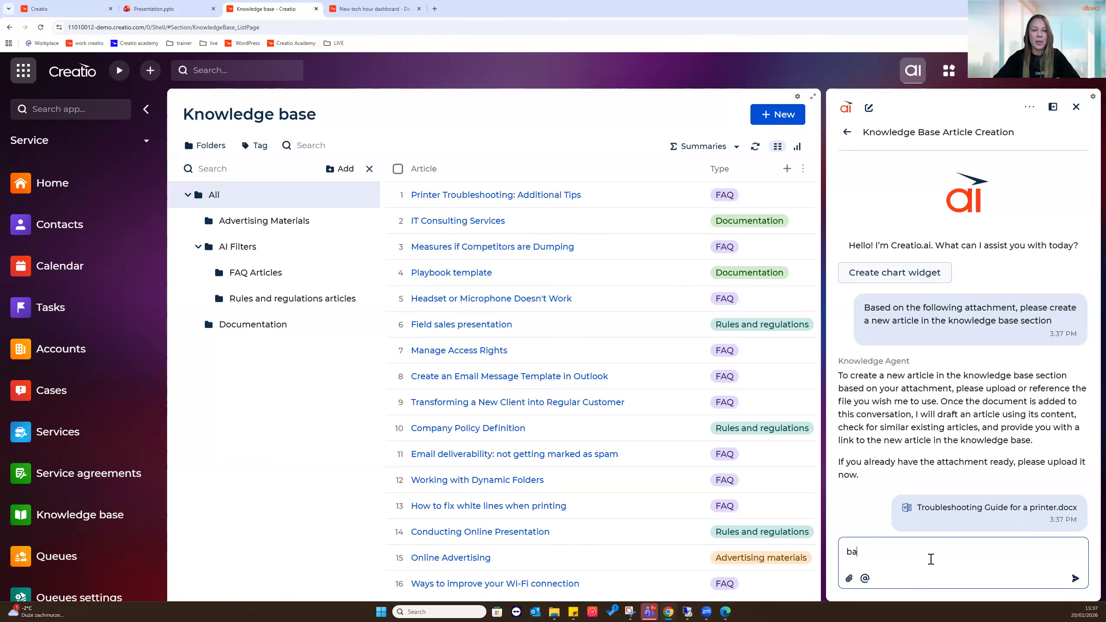
{"action": "type", "text": "sed on this file please"}
{"action": "key", "text": "Return"}
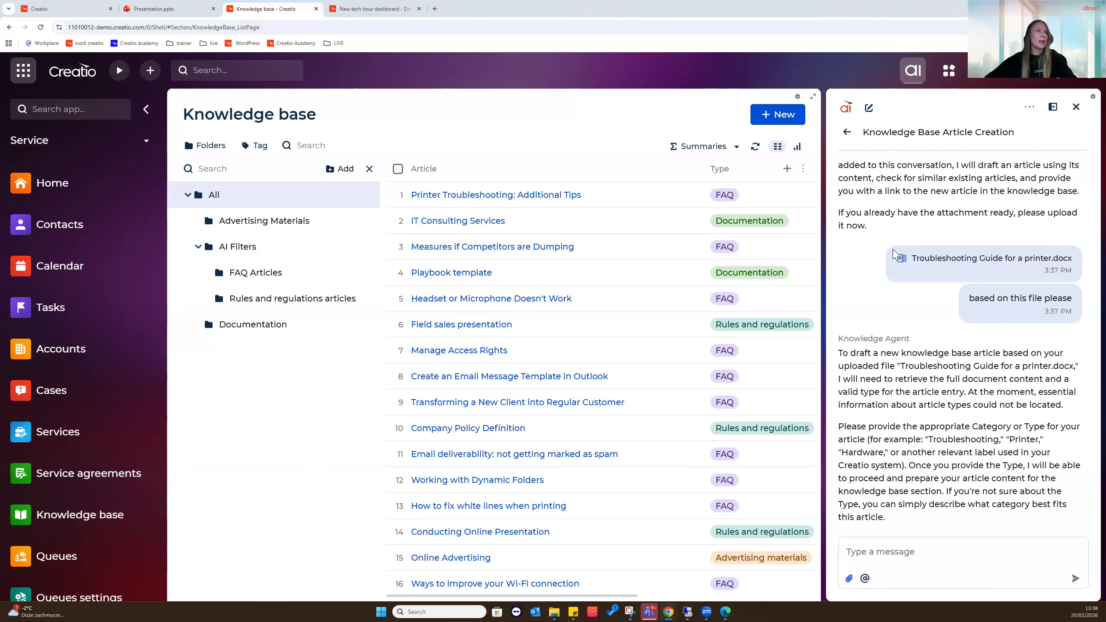
Reattach Troubleshooting Guide for a printer.docx and send 'try again' to the assistant
{"action": "left_click", "coordinate": [131, 69]}
{"action": "left_click", "coordinate": [288, 271]}
{"action": "left_click", "coordinate": [983, 556]}
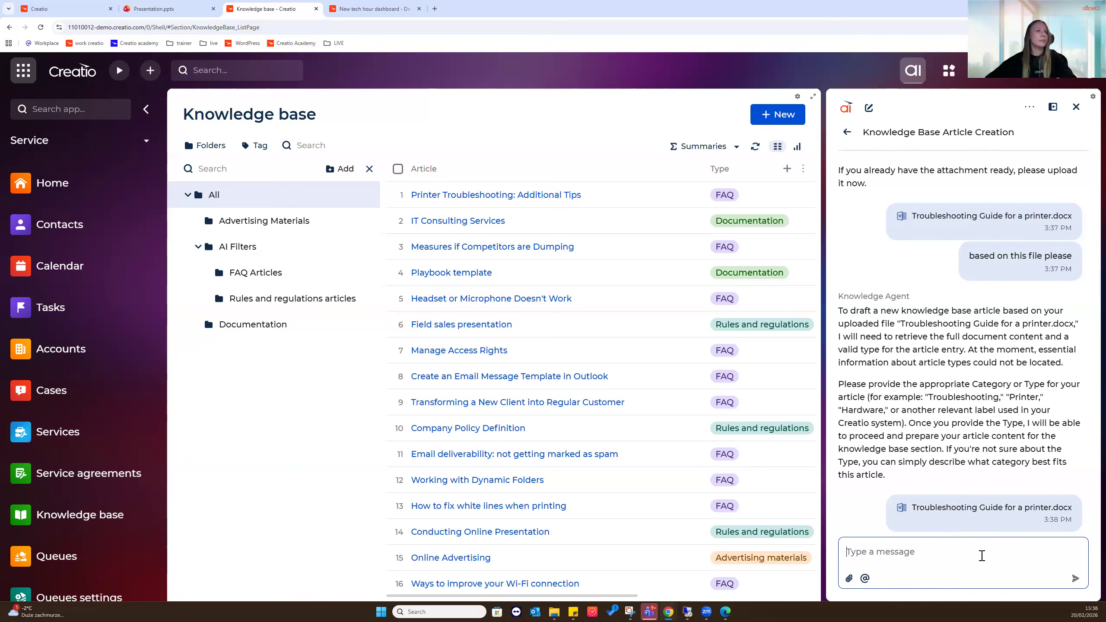
{"action": "type", "text": "try again"}
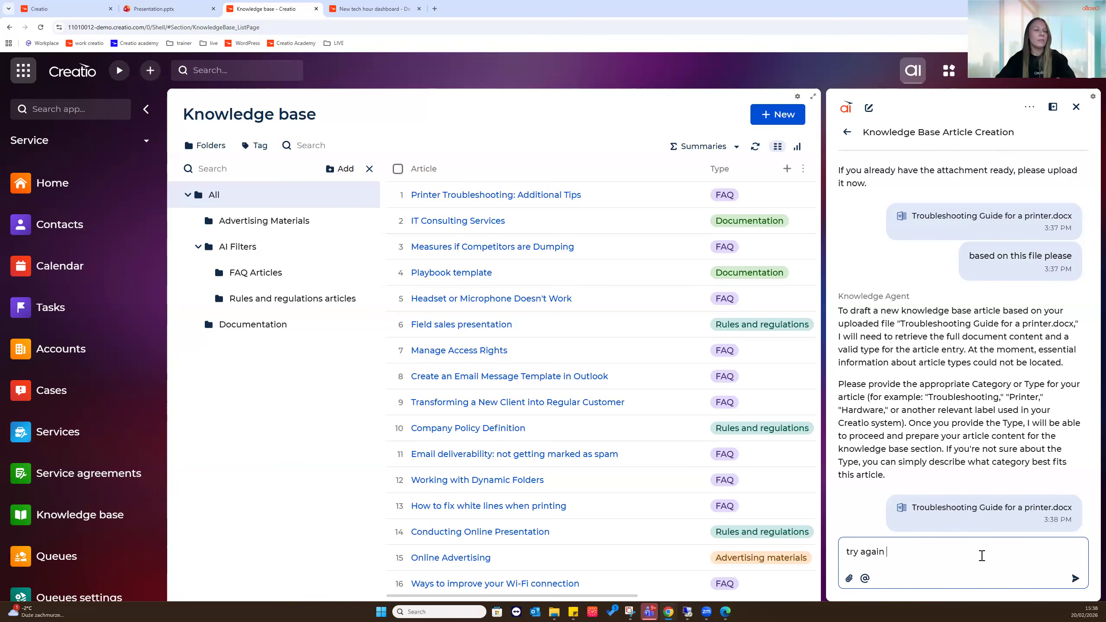
{"action": "key", "text": "Return"}
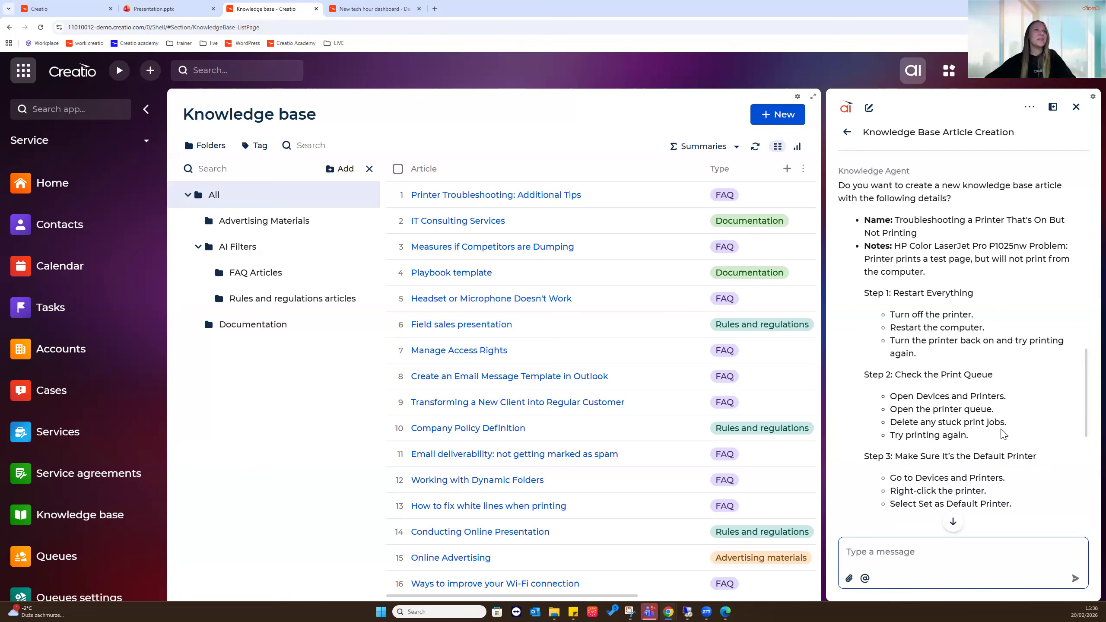
Review the Knowledge Agent's printer article draft and approve creating it in the Knowledge base
{"action": "scroll", "coordinate": [1003, 323], "scroll_direction": "up", "scroll_amount": 2}
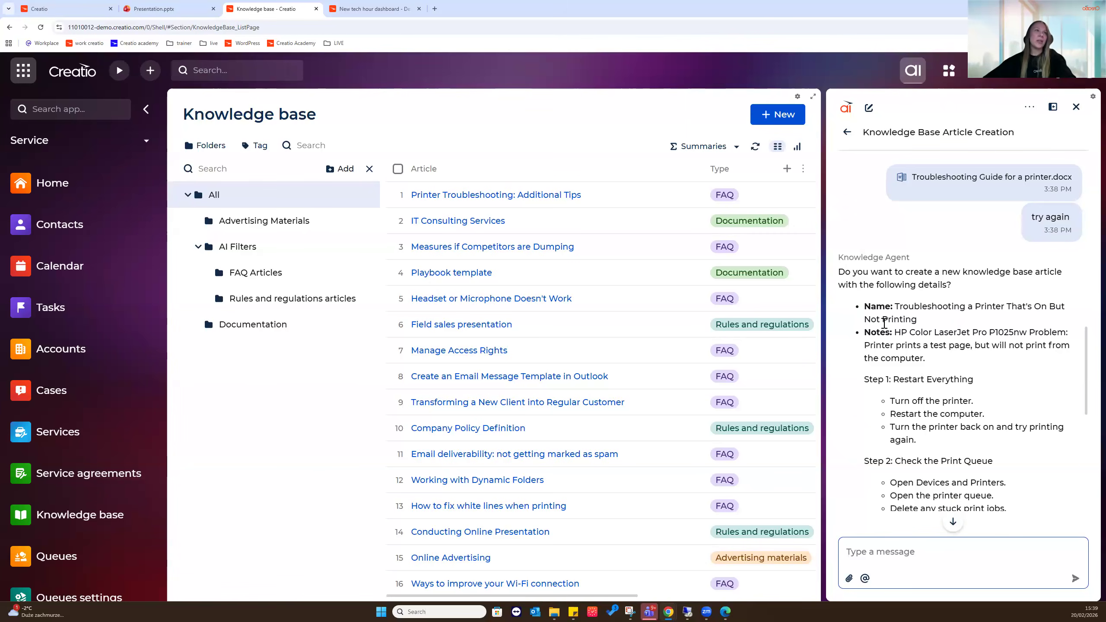
{"action": "scroll", "coordinate": [957, 344], "scroll_direction": "down", "scroll_amount": 8}
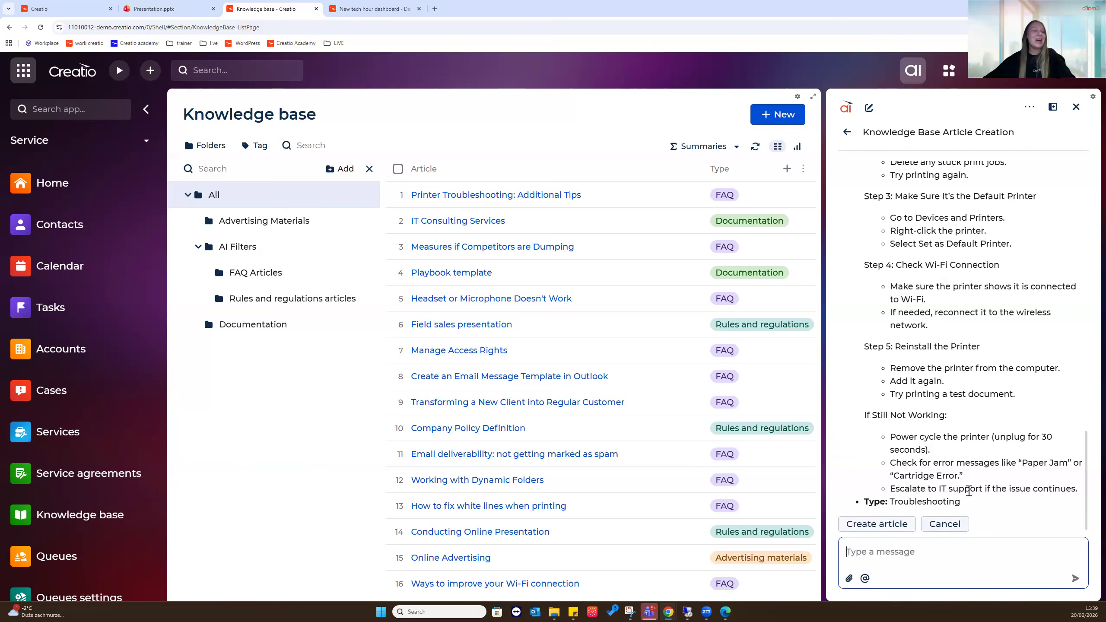
{"action": "left_click", "coordinate": [896, 530]}
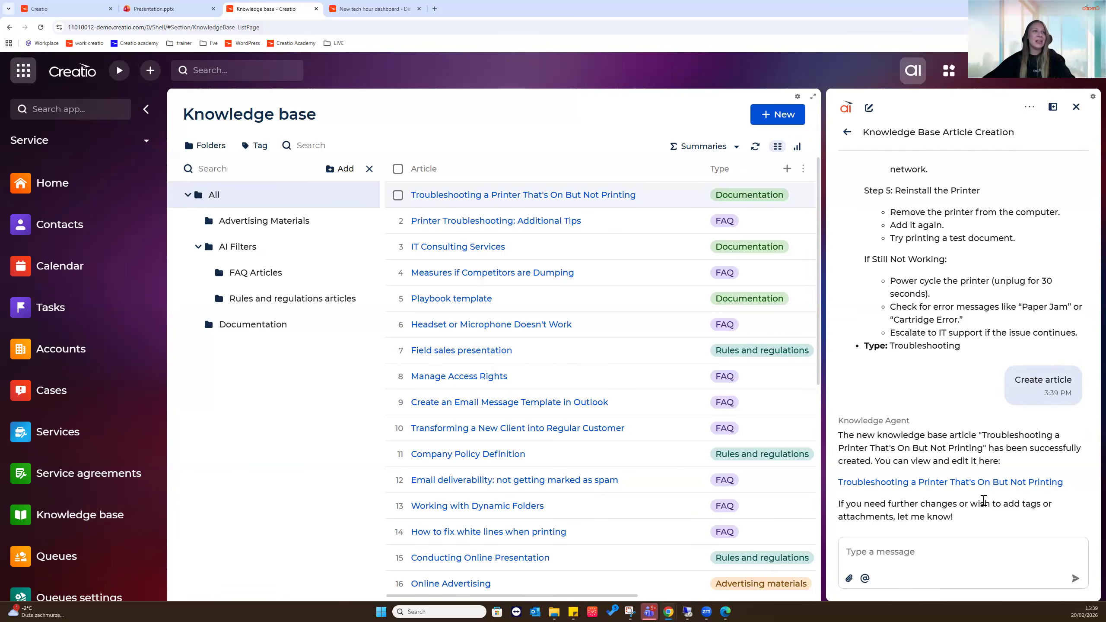
Open the new 'Troubleshooting a Printer That's On But Not Printing' article, then go to Cases
{"action": "left_click", "coordinate": [977, 484]}
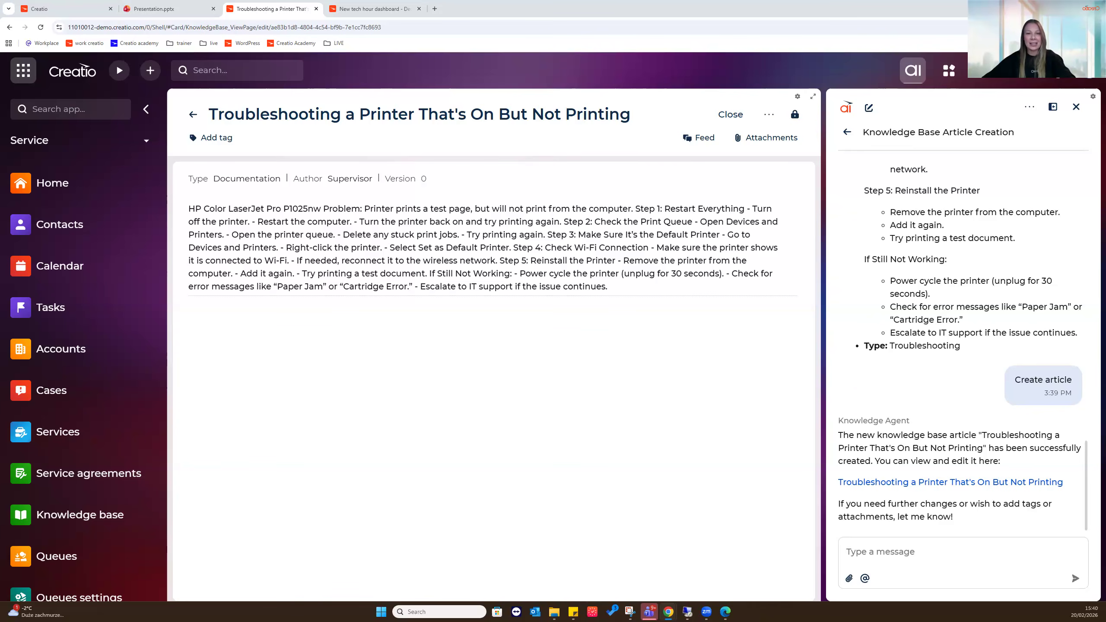
{"action": "left_click", "coordinate": [43, 394]}
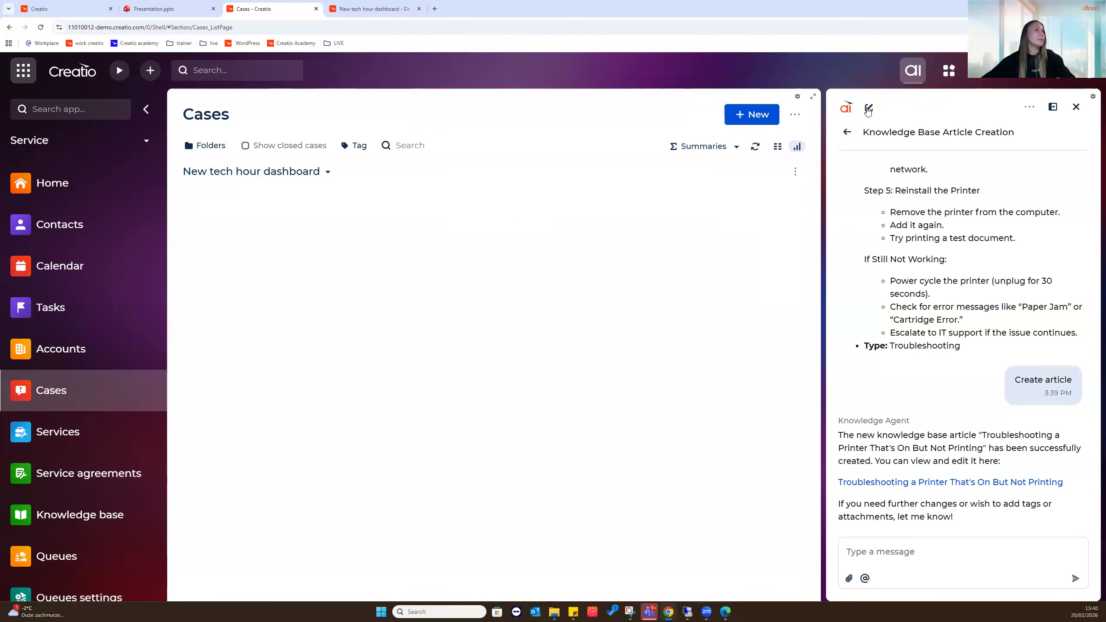
Switch Cases to list view and open case SR00000029
{"action": "left_click", "coordinate": [777, 146]}
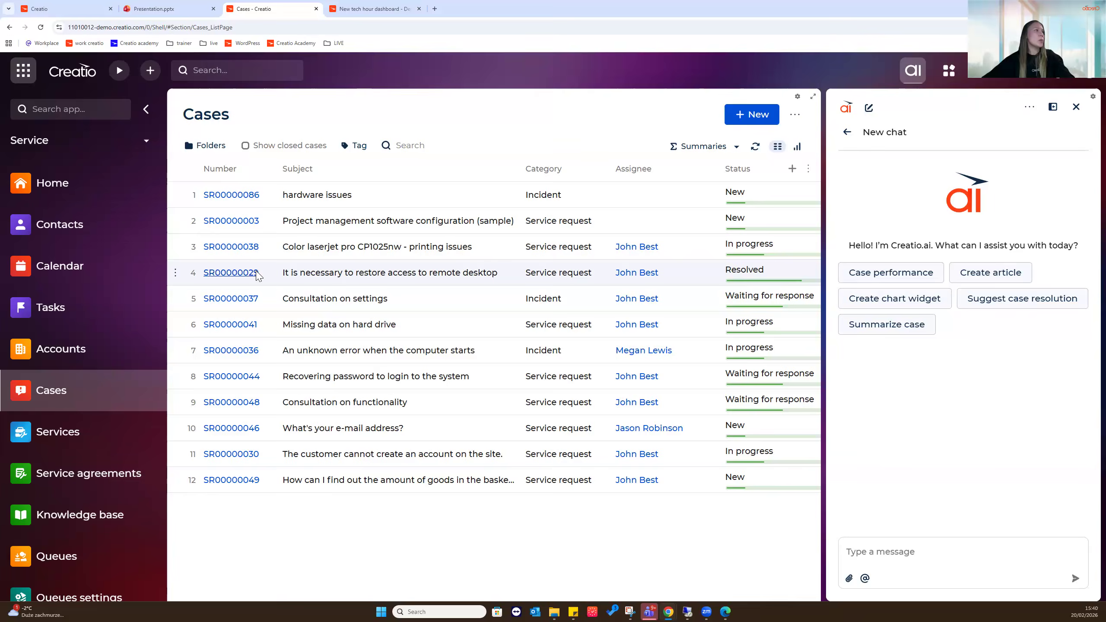
{"action": "left_click", "coordinate": [230, 272]}
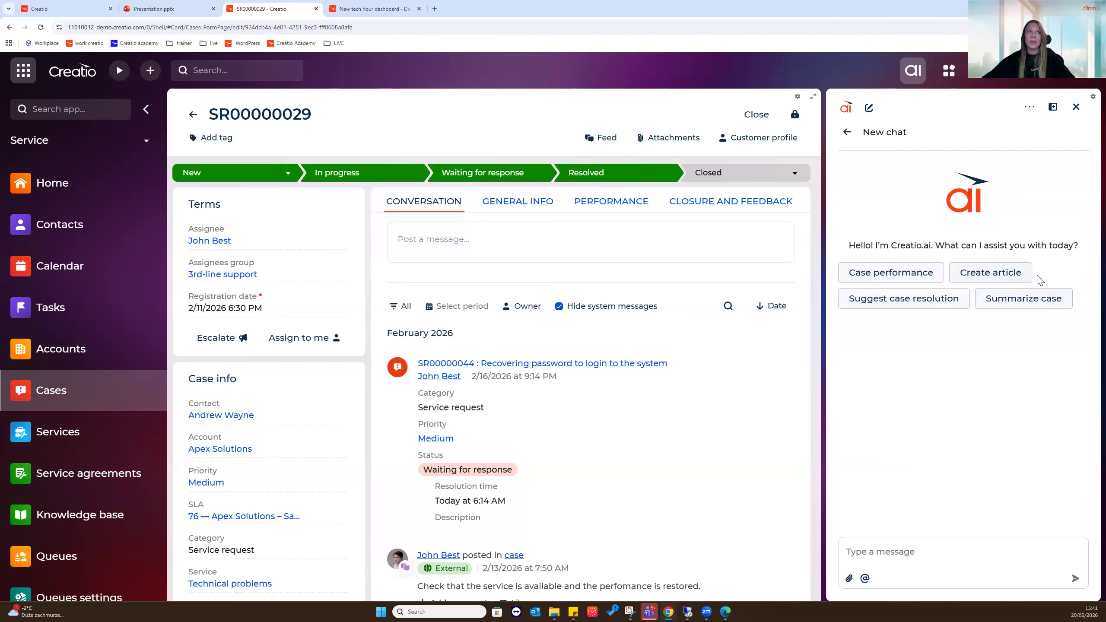
Ask Creatio.ai to draft an article from case SR00000029, review the reply, then start a new chat
{"action": "left_click", "coordinate": [1022, 278]}
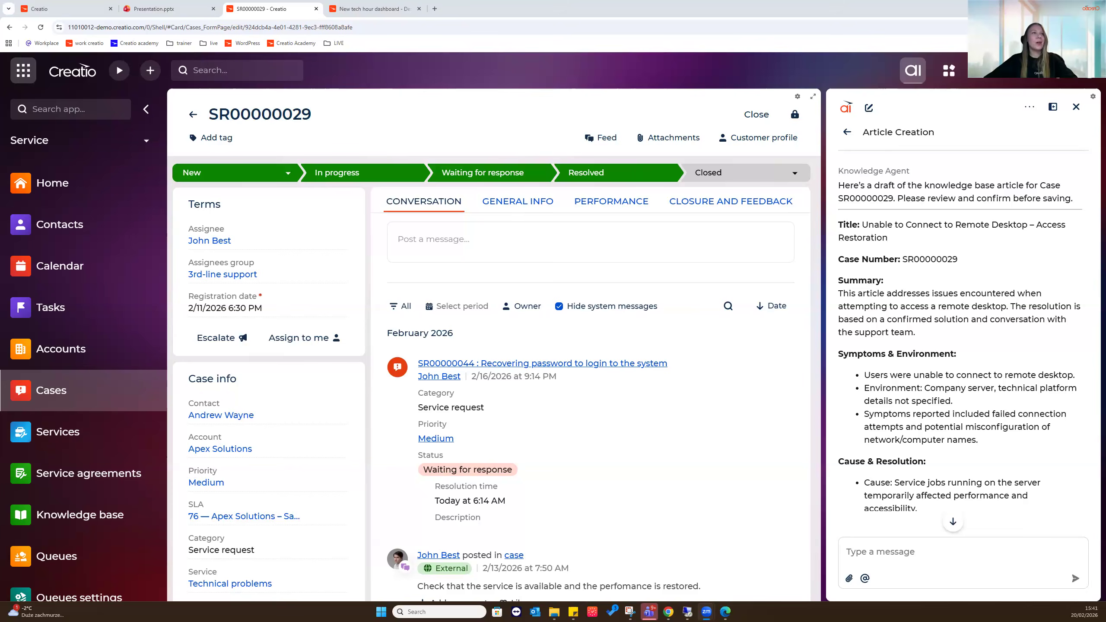
{"action": "scroll", "coordinate": [941, 183], "scroll_direction": "down", "scroll_amount": 4}
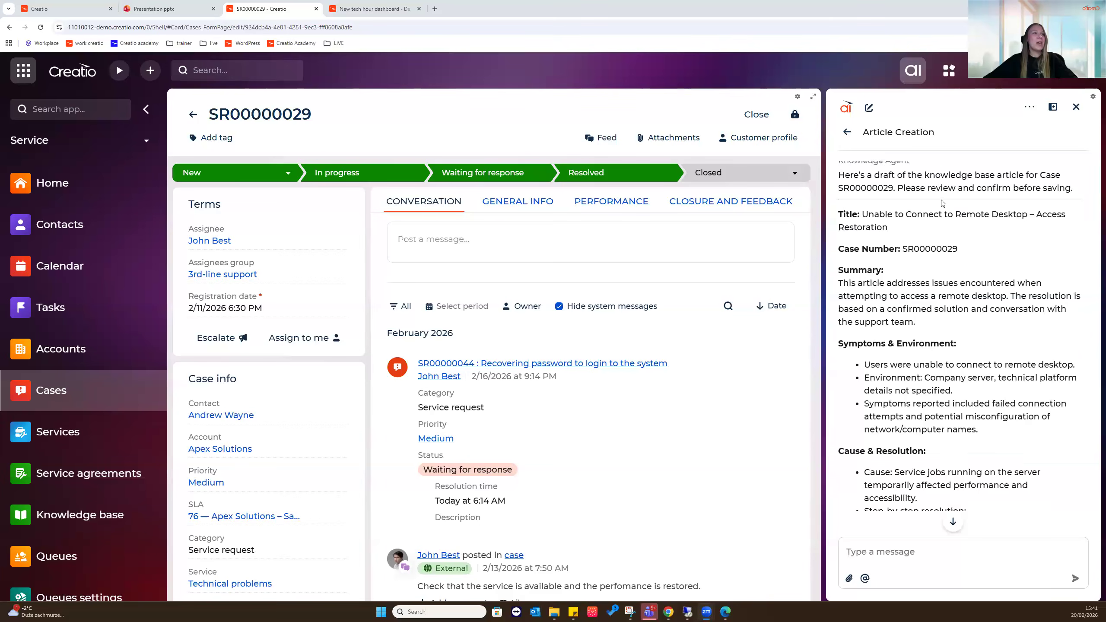
{"action": "scroll", "coordinate": [942, 201], "scroll_direction": "down", "scroll_amount": 2}
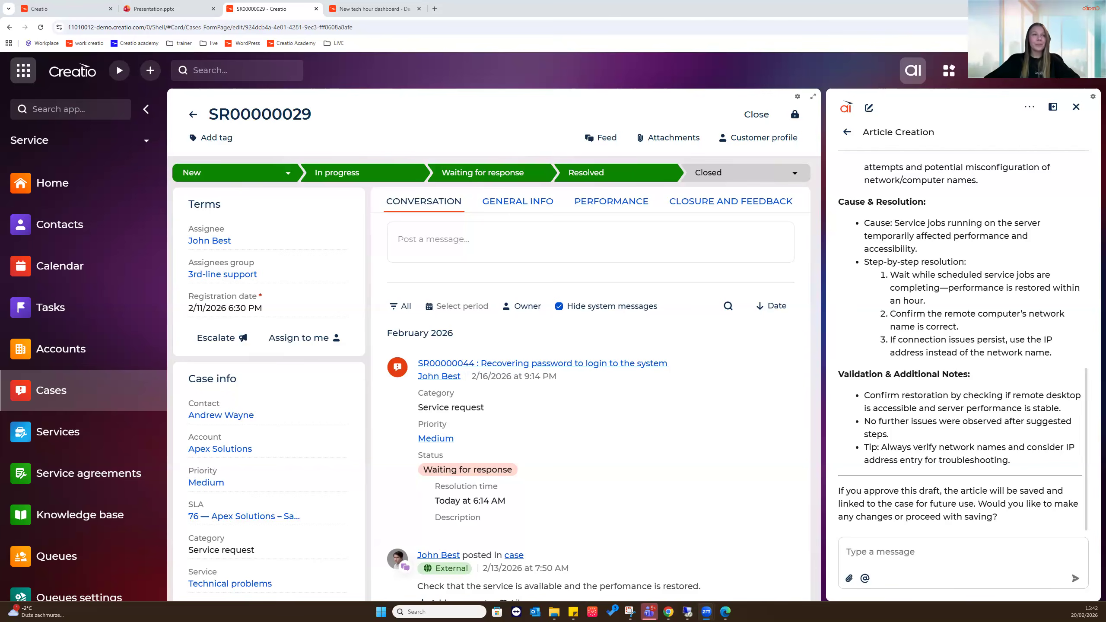
{"action": "left_click", "coordinate": [869, 108]}
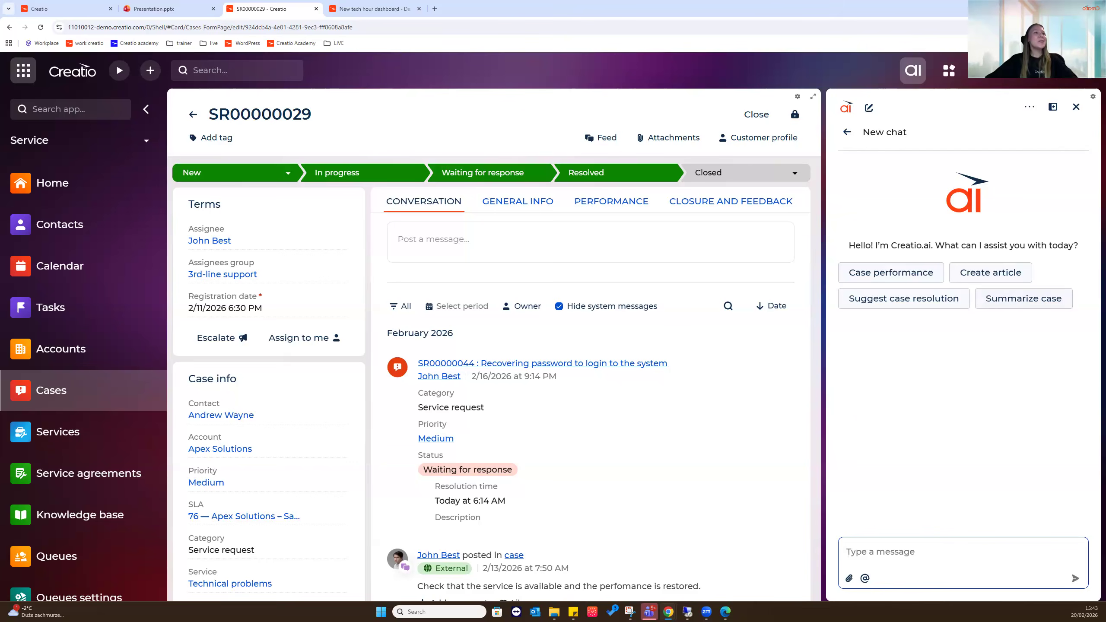
Request Case performance metrics for SR00000029: resolution time, escalation and training recommendations
{"action": "left_click", "coordinate": [889, 272]}
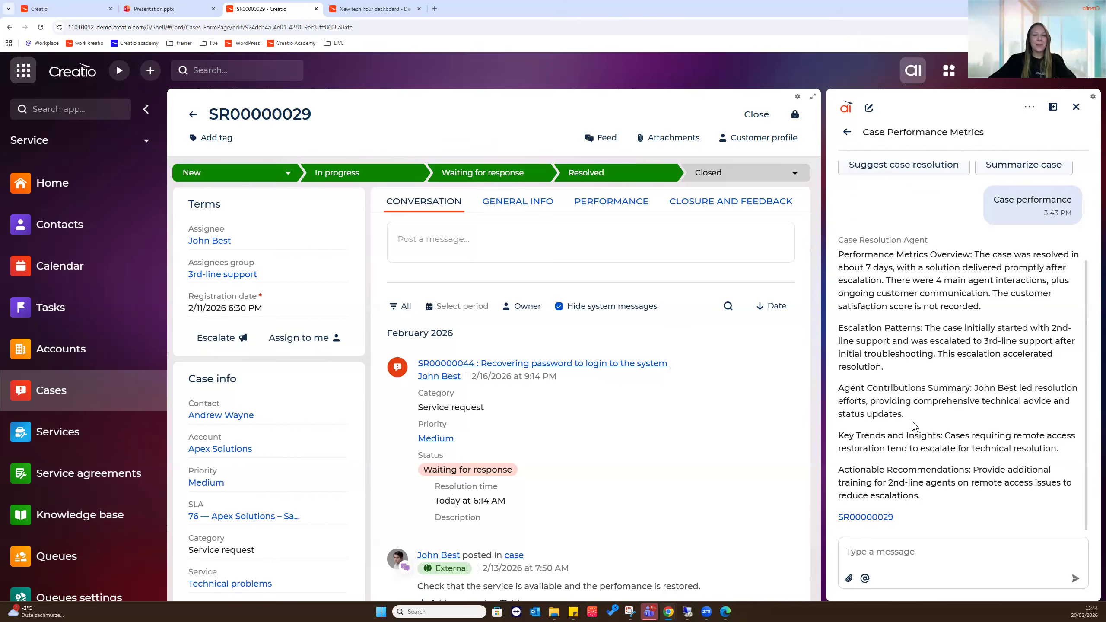
{"action": "scroll", "coordinate": [906, 401], "scroll_direction": "up", "scroll_amount": 5}
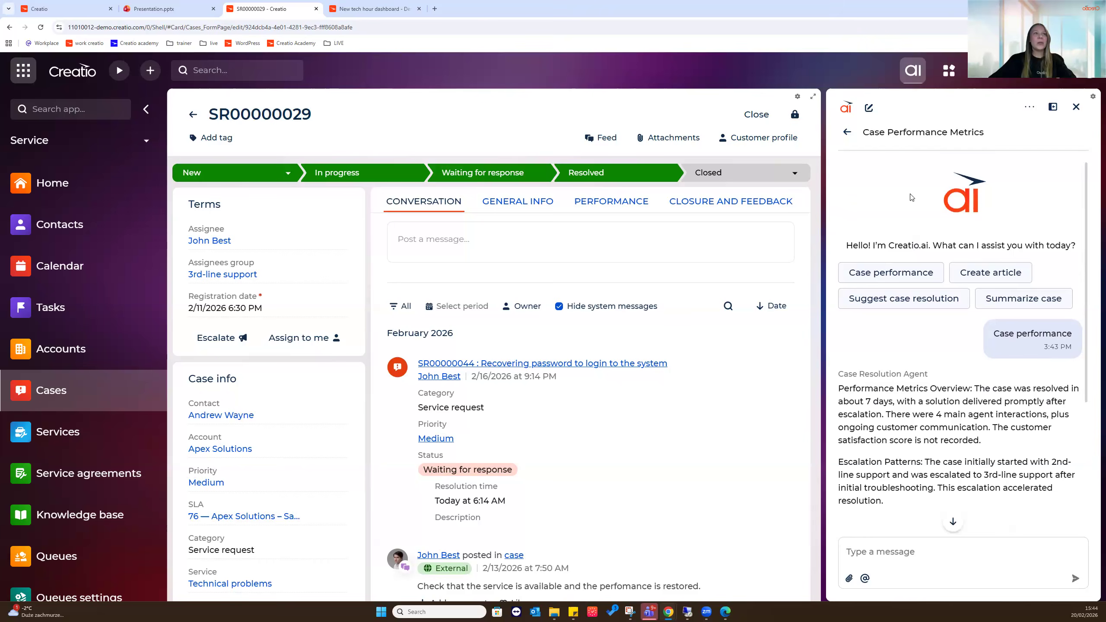
Summarize case SR00000029 with AI and view its General info, Performance and Closure and feedback tabs
{"action": "left_click", "coordinate": [1055, 306]}
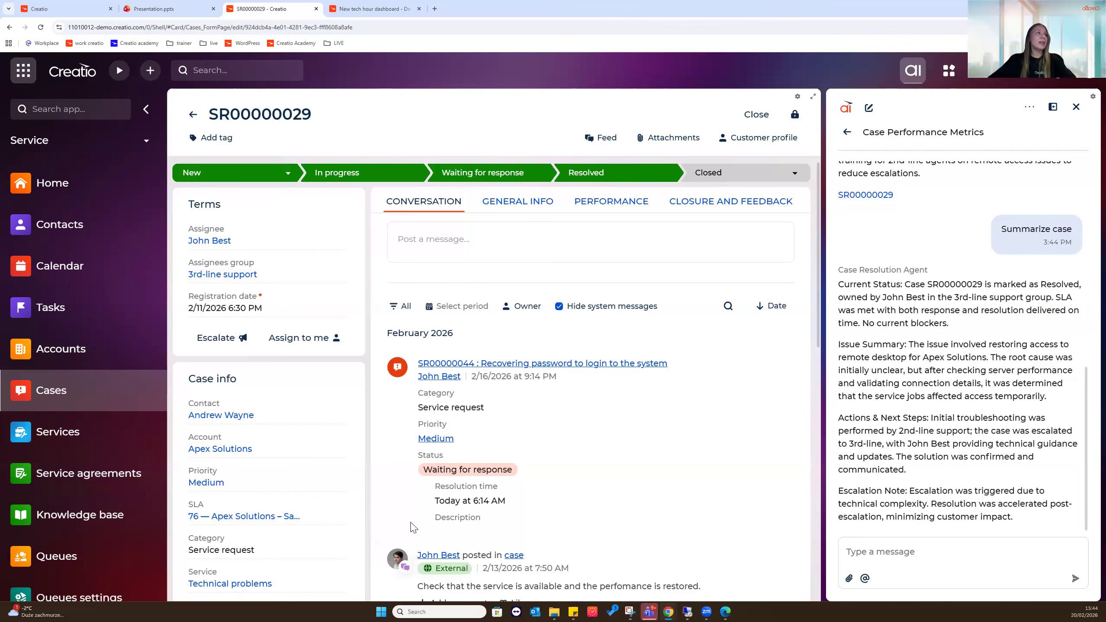
{"action": "left_click", "coordinate": [553, 203]}
{"action": "left_click", "coordinate": [606, 203]}
{"action": "left_click", "coordinate": [695, 208]}
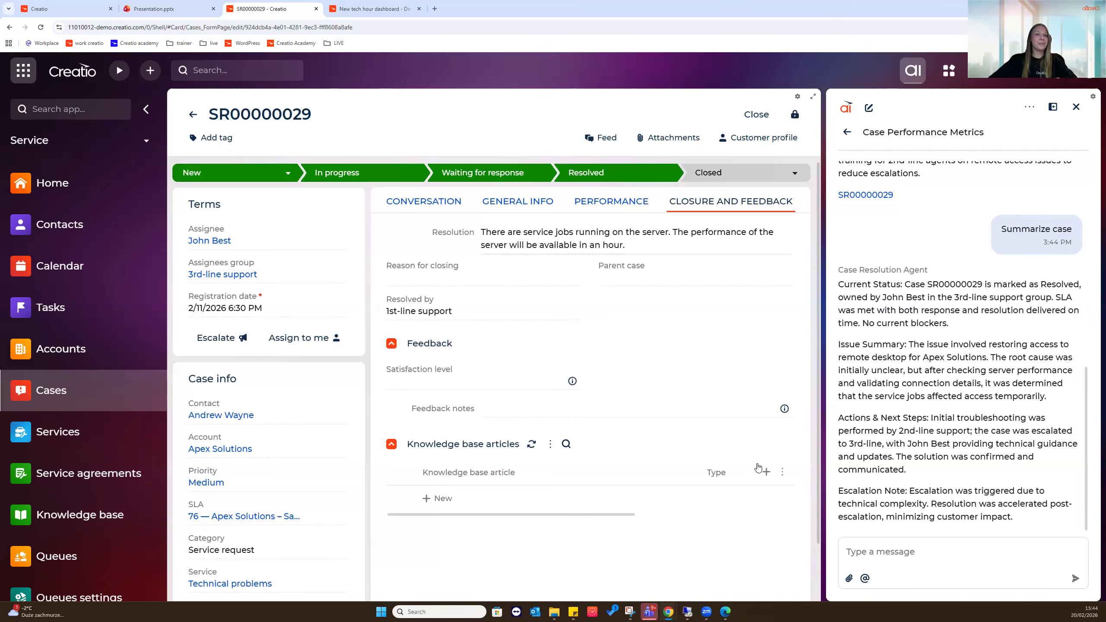
Open case SR00000030 from the Cases list and ask Creatio.ai to suggest a case resolution
{"action": "left_click", "coordinate": [192, 114]}
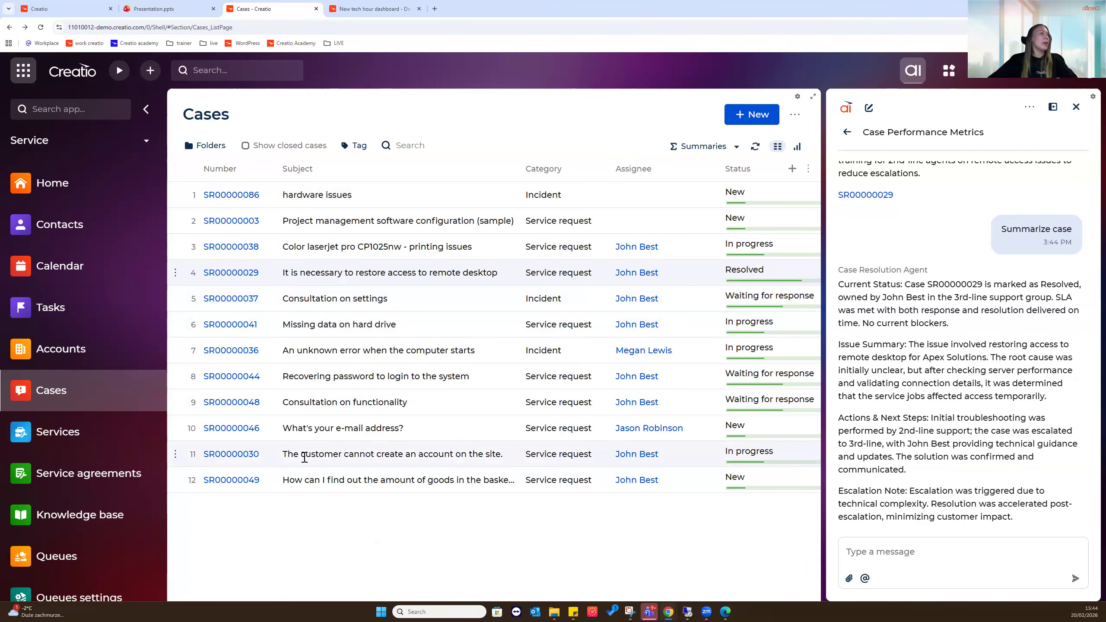
{"action": "left_click", "coordinate": [231, 455]}
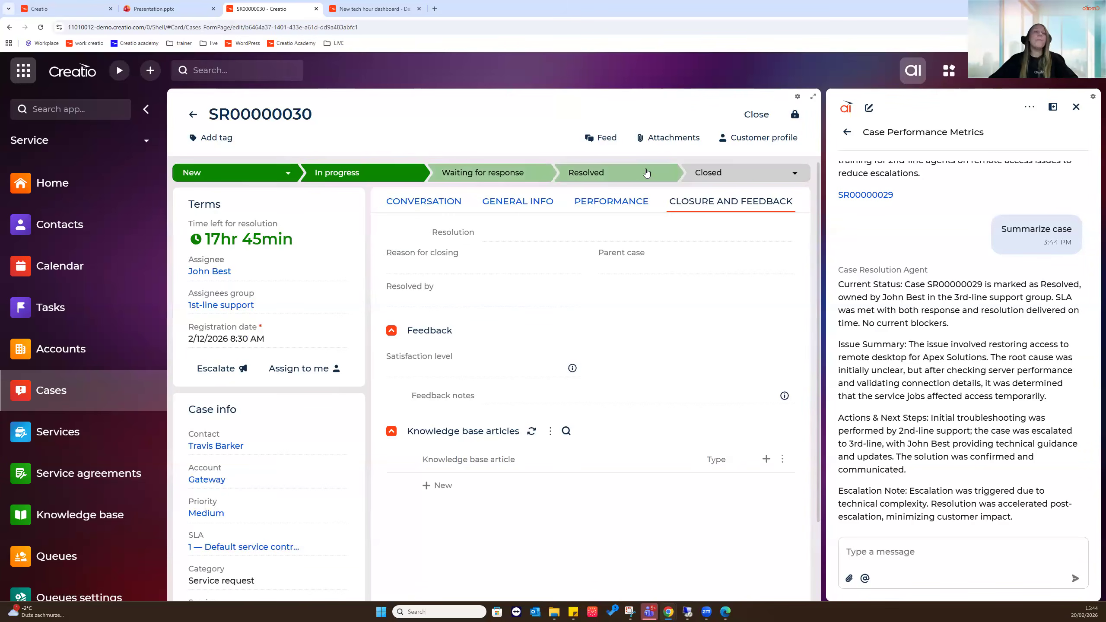
{"action": "scroll", "coordinate": [886, 410], "scroll_direction": "up", "scroll_amount": 15}
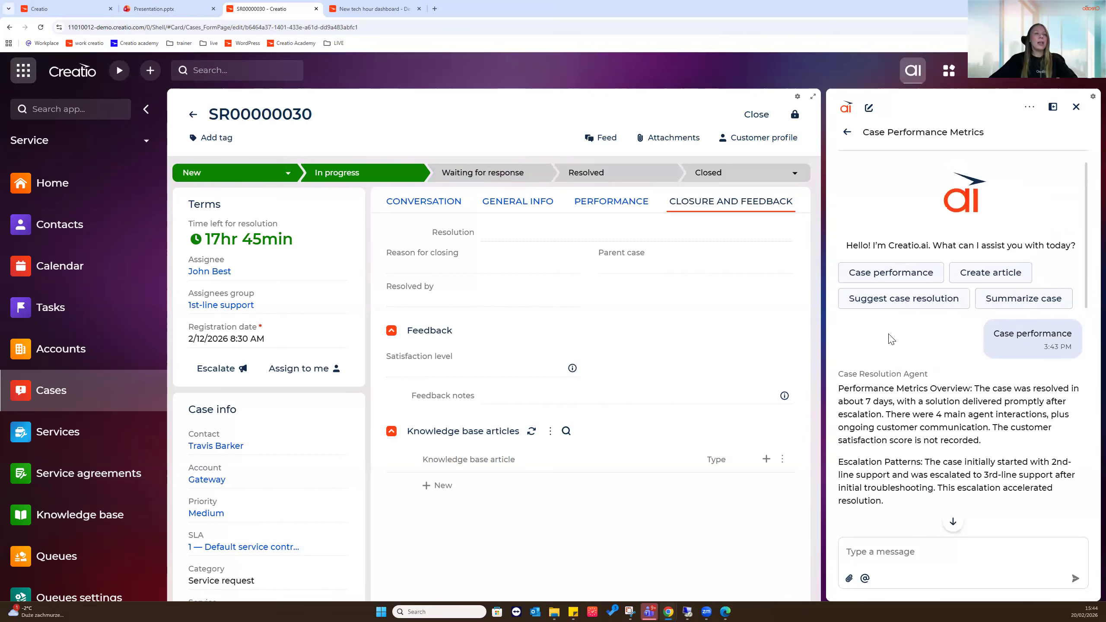
{"action": "left_click", "coordinate": [911, 312]}
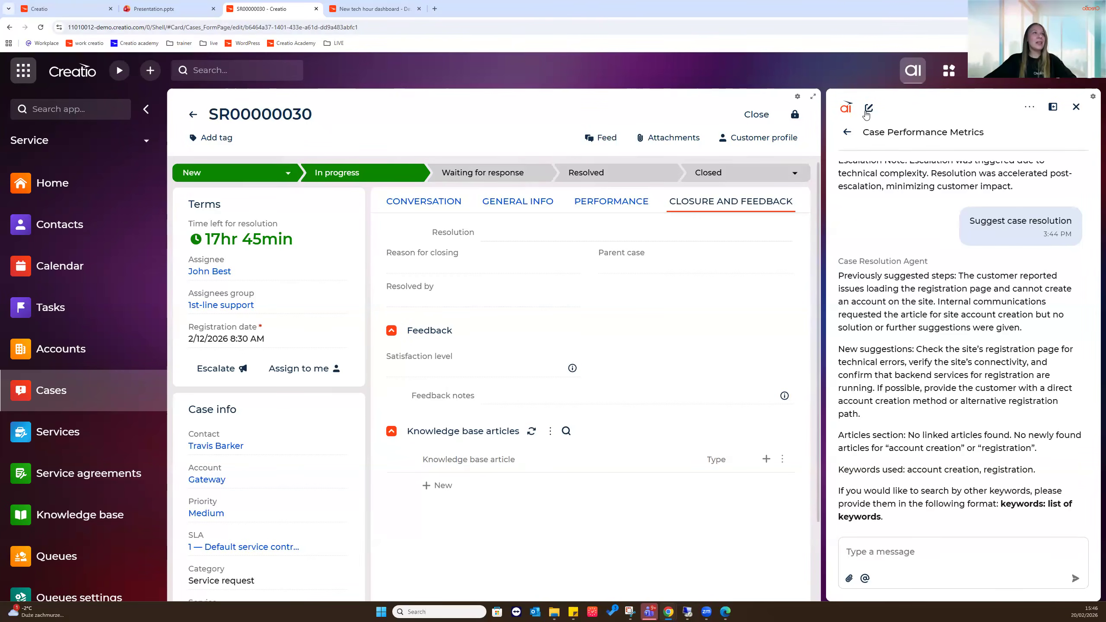
In a new Creatio.ai chat, request a 1-hour 'case resolution for SR00000030' meeting, February 21, 2026, 2pm, with pasted participants
{"action": "left_click", "coordinate": [868, 109]}
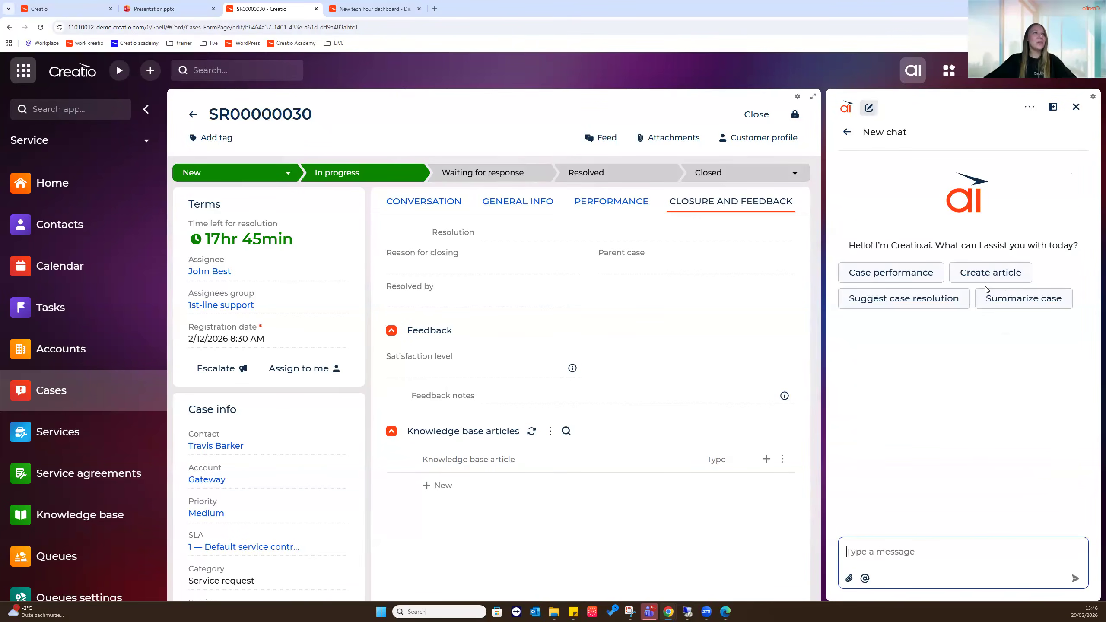
{"action": "left_click", "coordinate": [894, 558]}
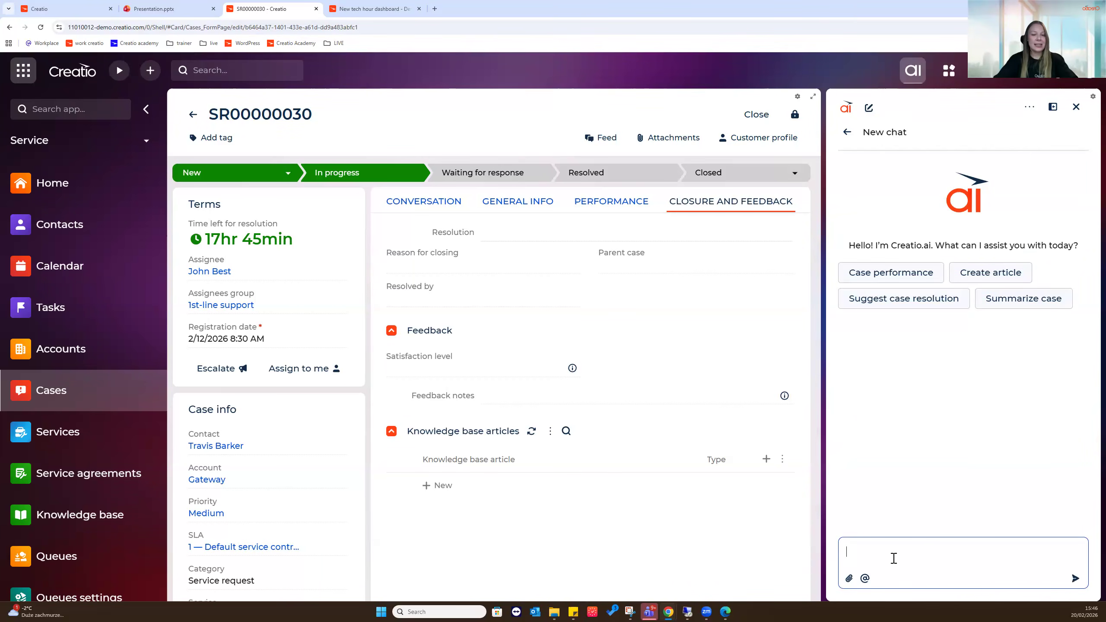
{"action": "type", "text": "c"}
{"action": "key", "text": "BackSpace"}
{"action": "type", "text": "schedule a 1-hour meeti"}
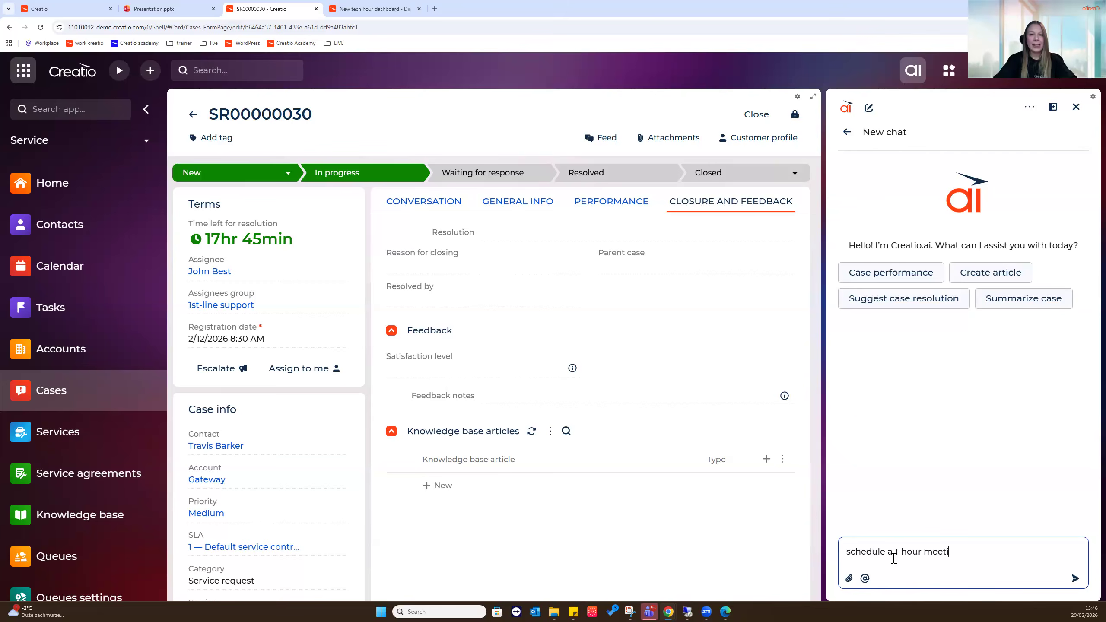
{"action": "type", "text": "ng titled \"\""}
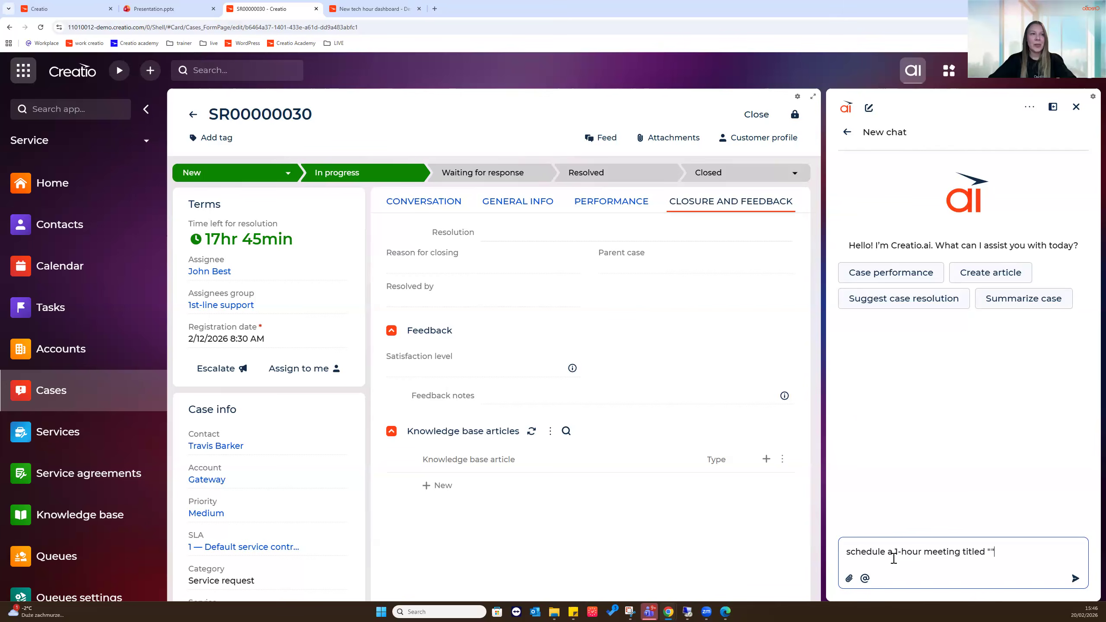
{"action": "type", "text": "case resolu"}
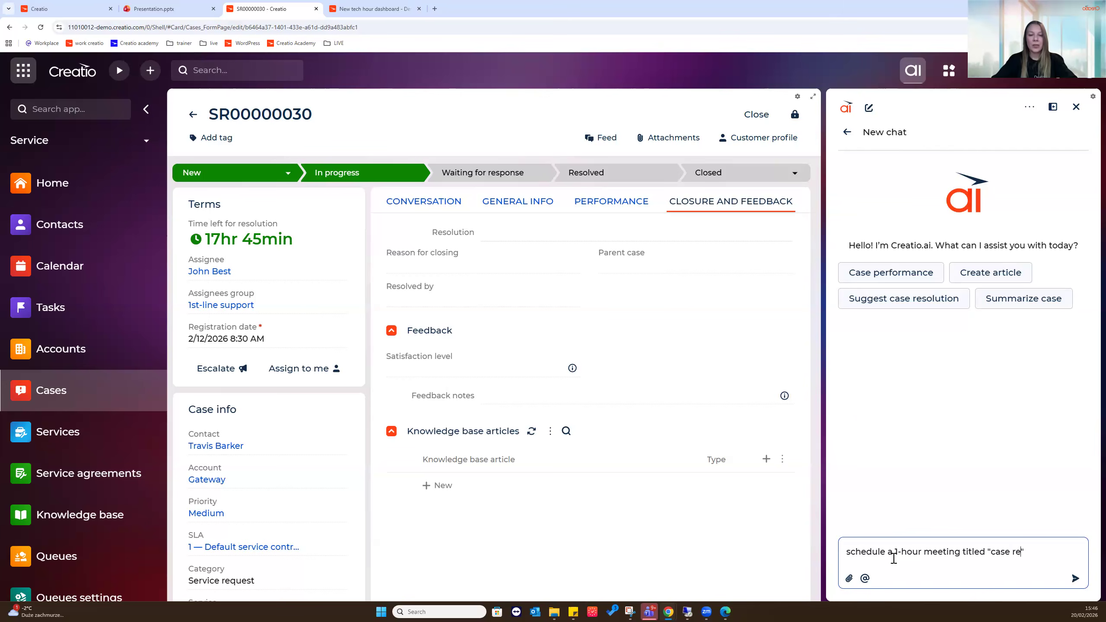
{"action": "type", "text": "tion for"}
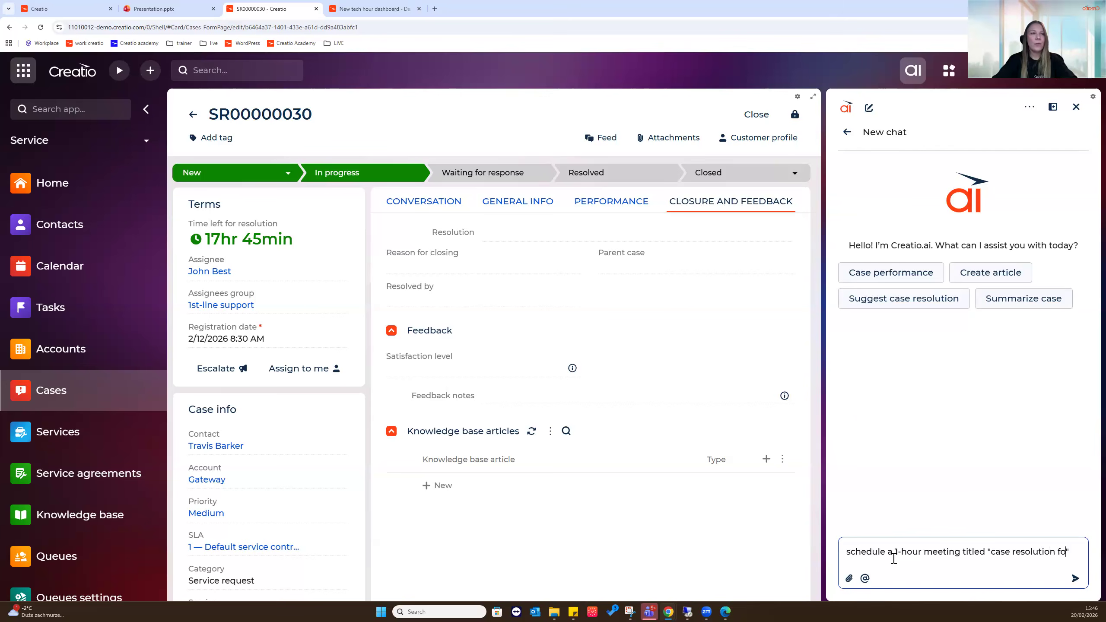
{"action": "double_click", "coordinate": [281, 114]}
{"action": "key", "text": "ctrl+c"}
{"action": "left_click", "coordinate": [1064, 550]}
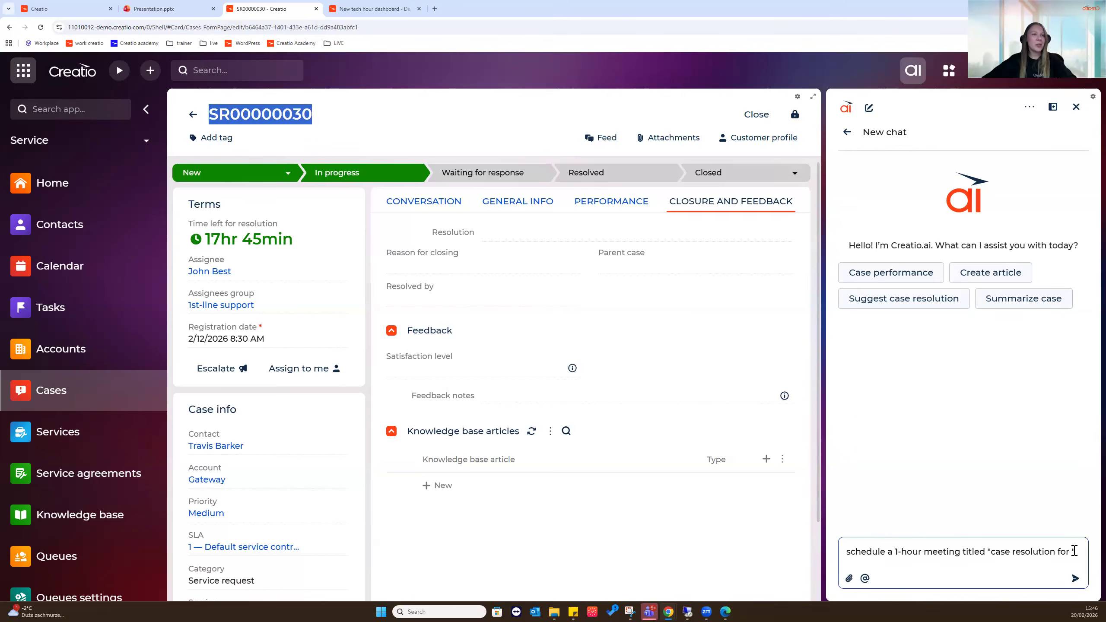
{"action": "key", "text": "ctrl+v"}
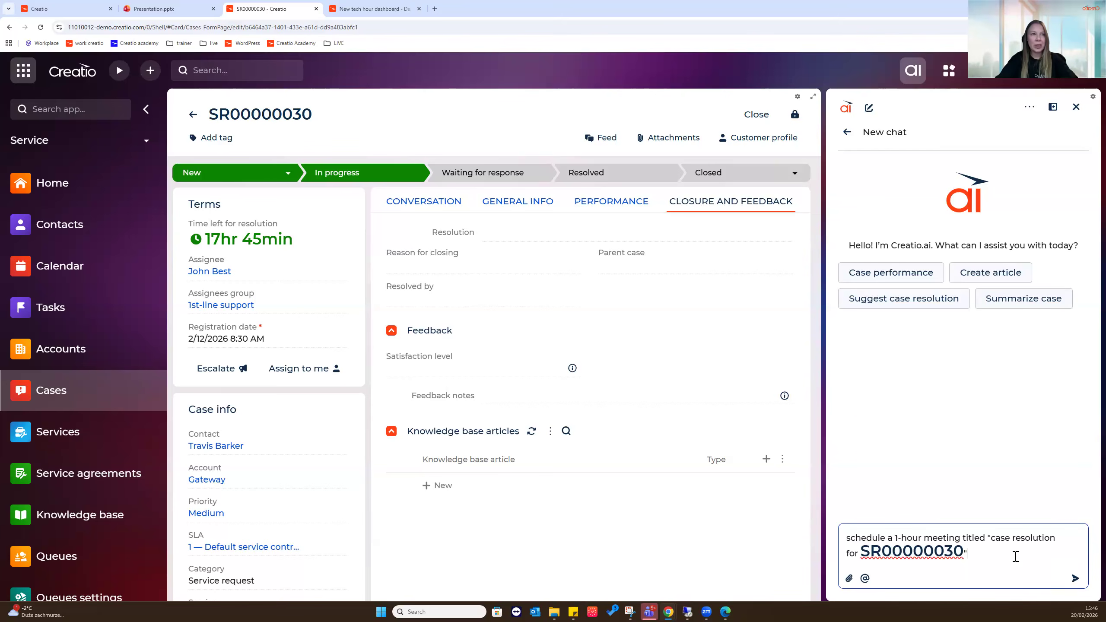
{"action": "type", "text": "on February 21,2026"}
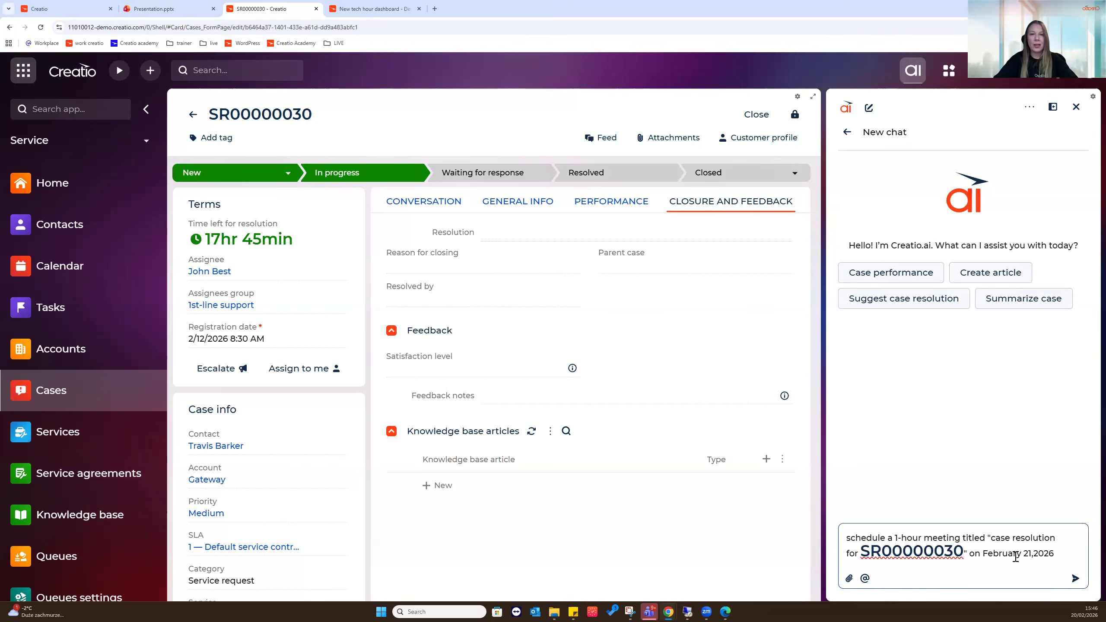
{"action": "type", "text": ", at 2pm"}
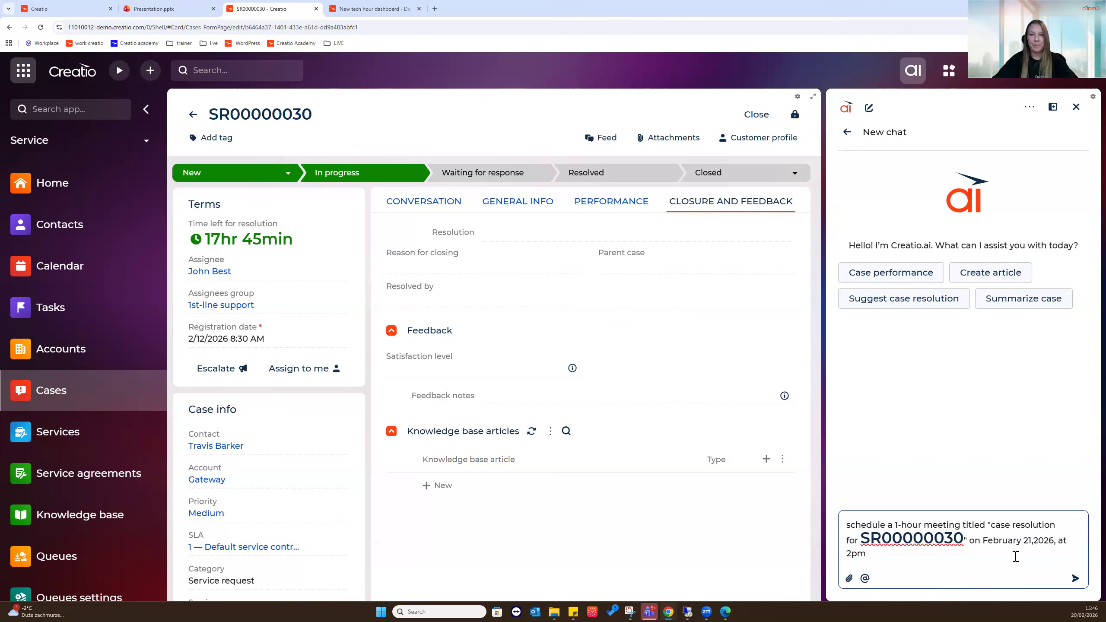
{"action": "type", "text": ". Participants"}
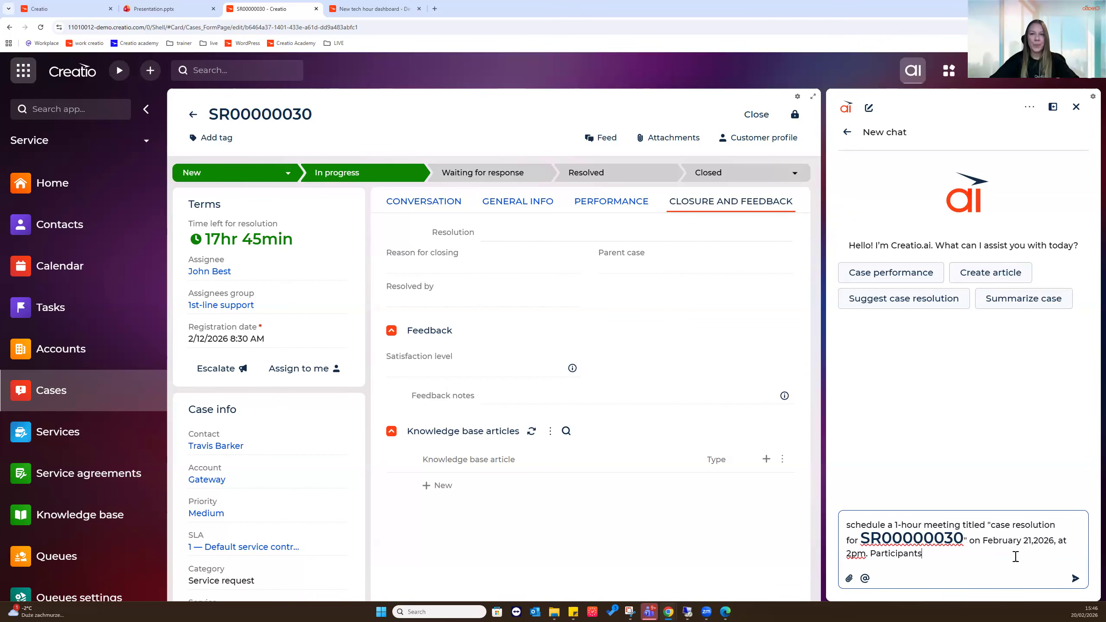
{"action": "type", "text": ":"}
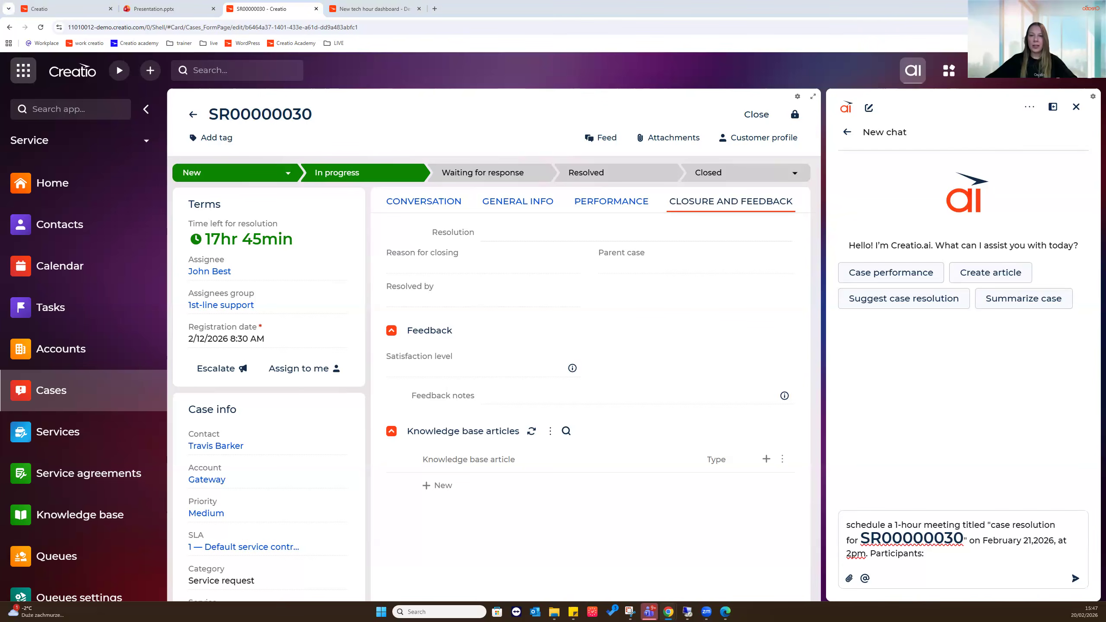
{"action": "left_click", "coordinate": [932, 560]}
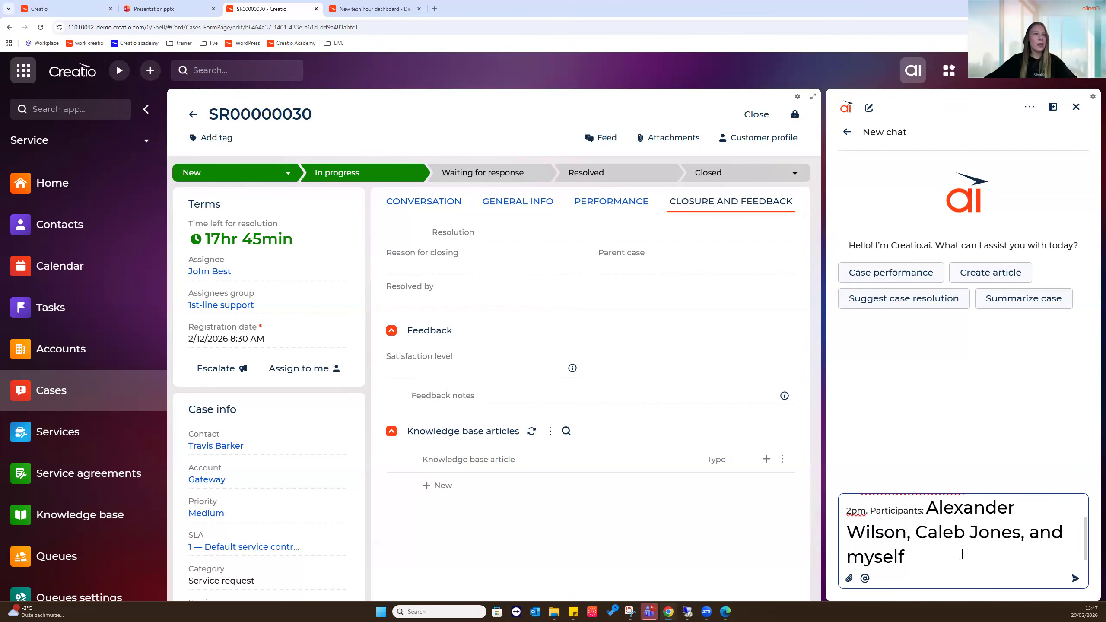
{"action": "left_click", "coordinate": [1075, 579]}
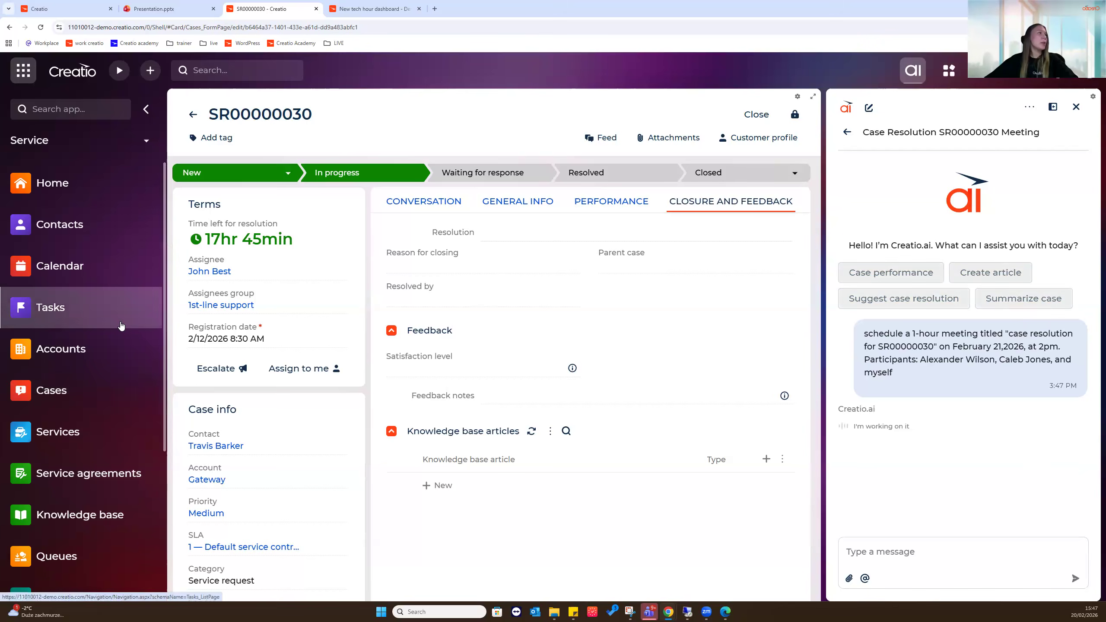
Look up the first participant's contact record and send their name to the assistant
{"action": "left_click", "coordinate": [48, 307]}
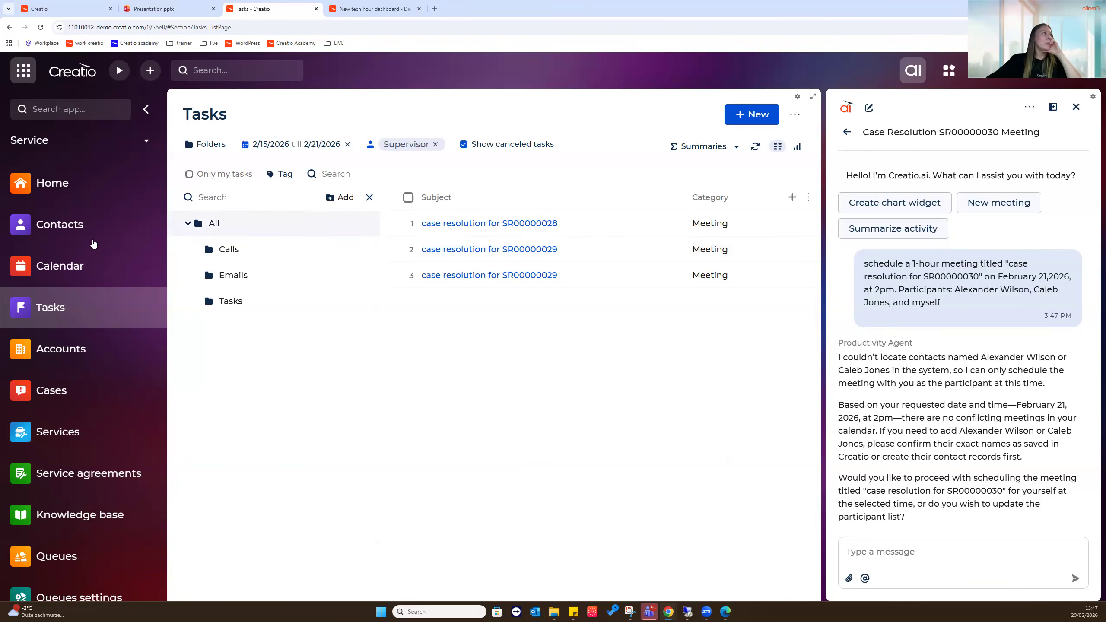
{"action": "left_click", "coordinate": [92, 239]}
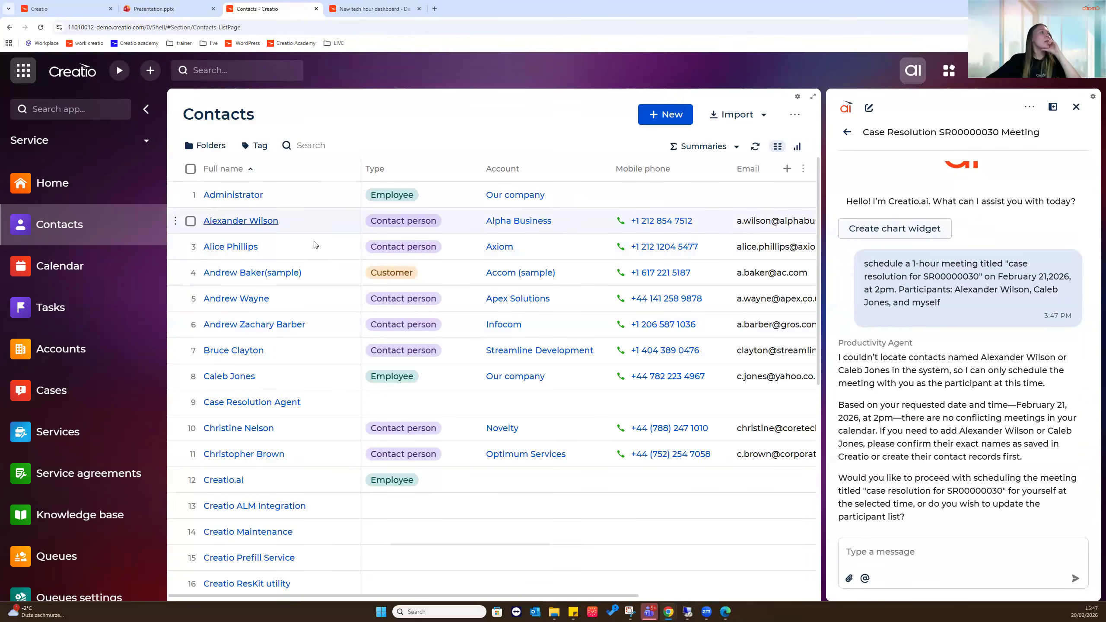
{"action": "left_click", "coordinate": [270, 221]}
{"action": "left_click", "coordinate": [960, 553]}
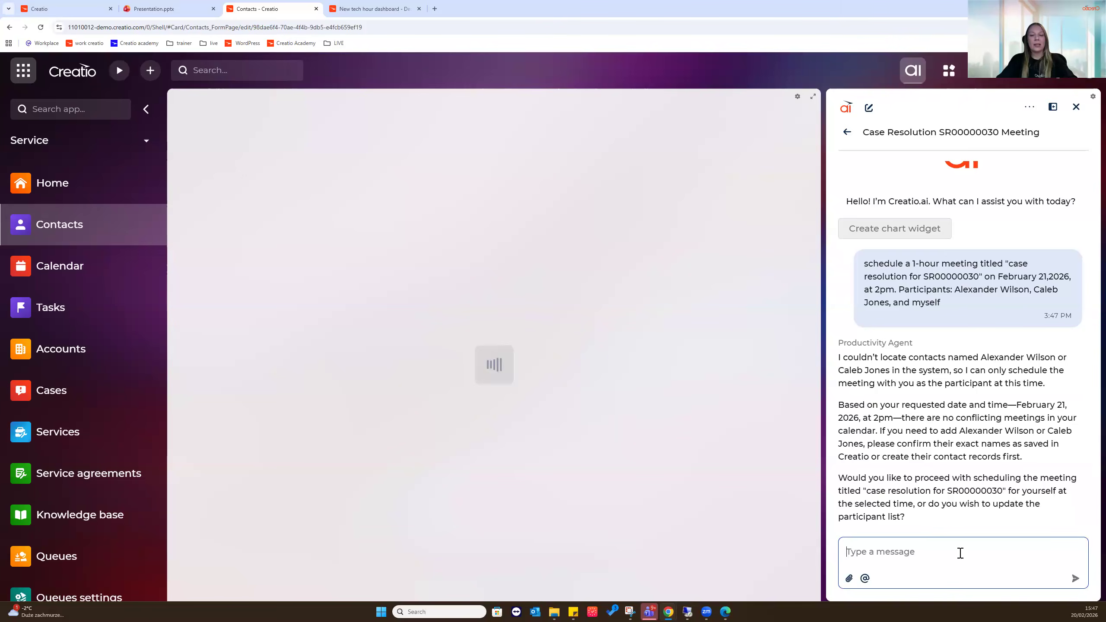
{"action": "type", "text": "th"}
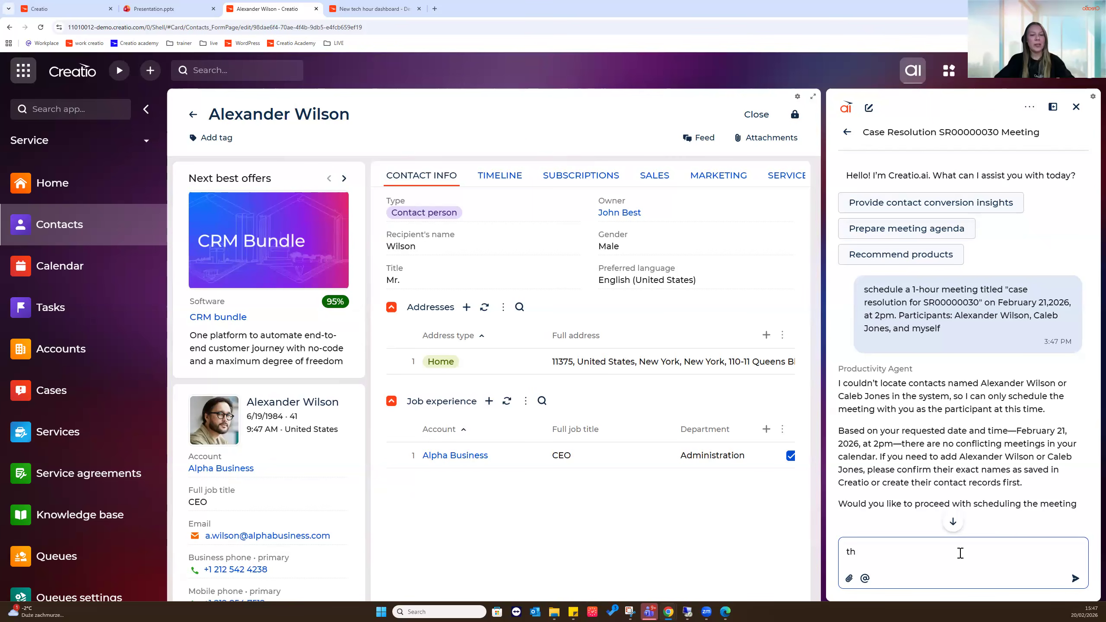
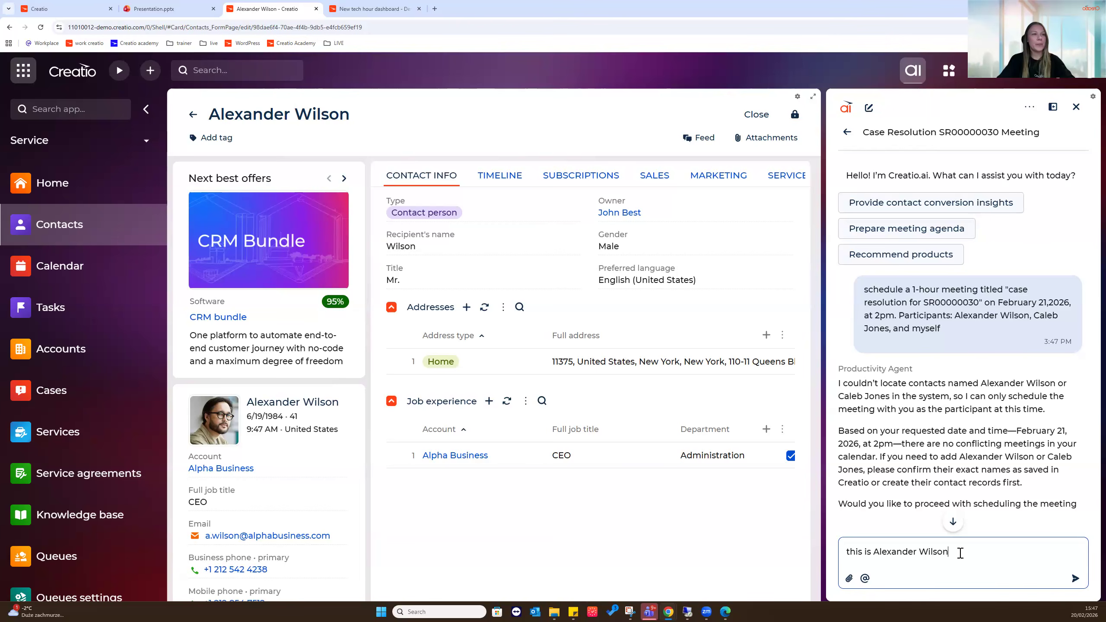
{"action": "key", "text": "Return"}
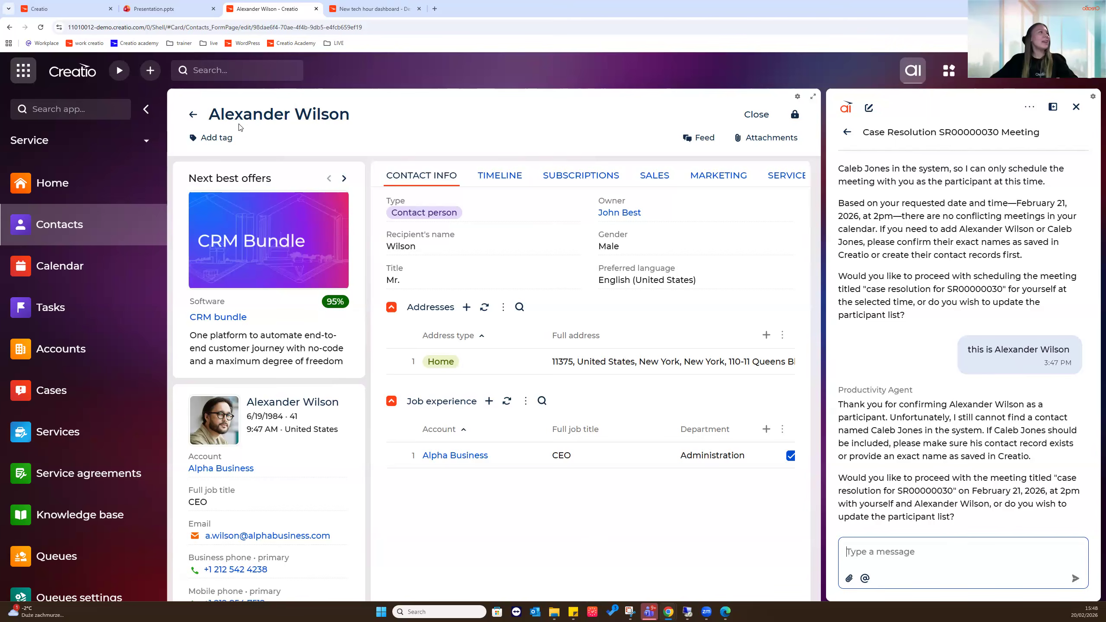
Open the second participant's contact record and reply with their name as the meeting participant
{"action": "left_click", "coordinate": [197, 121]}
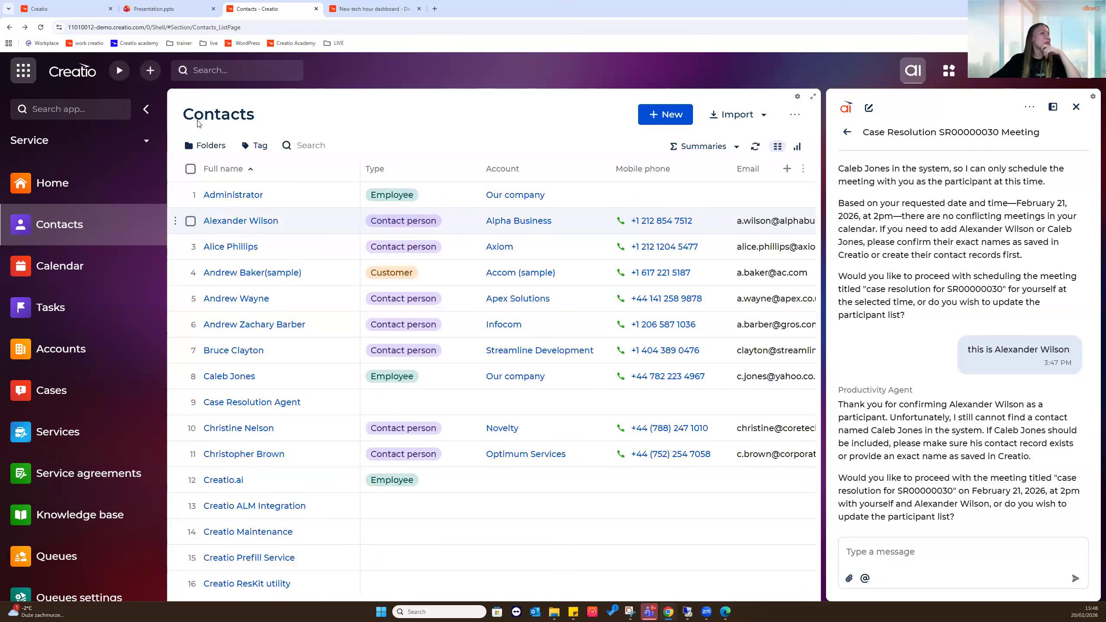
{"action": "left_click", "coordinate": [230, 376]}
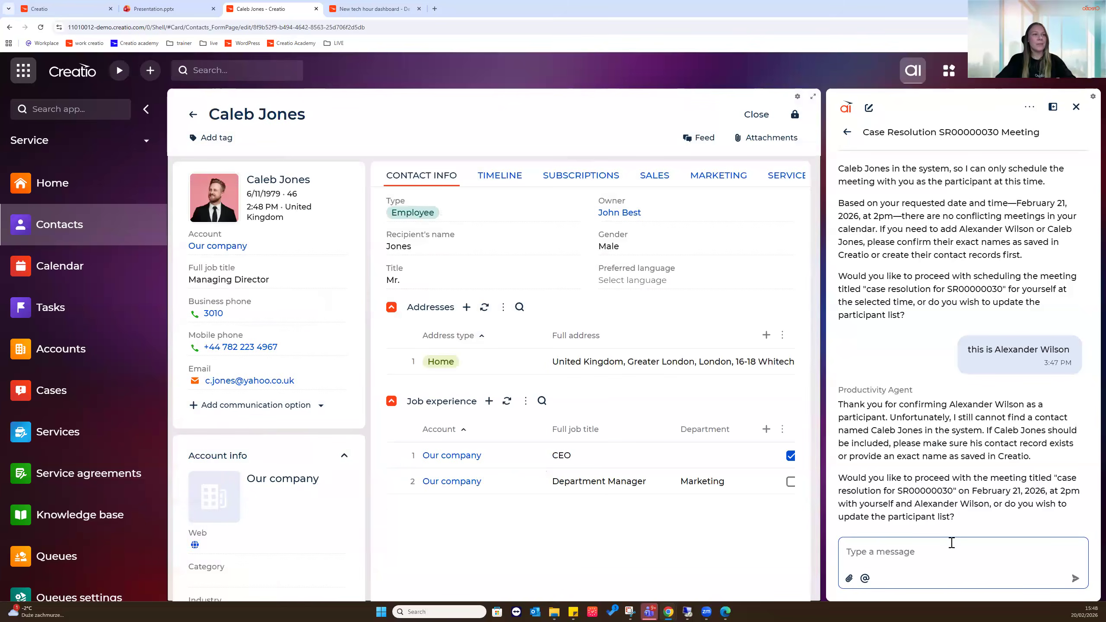
{"action": "left_click", "coordinate": [948, 551]}
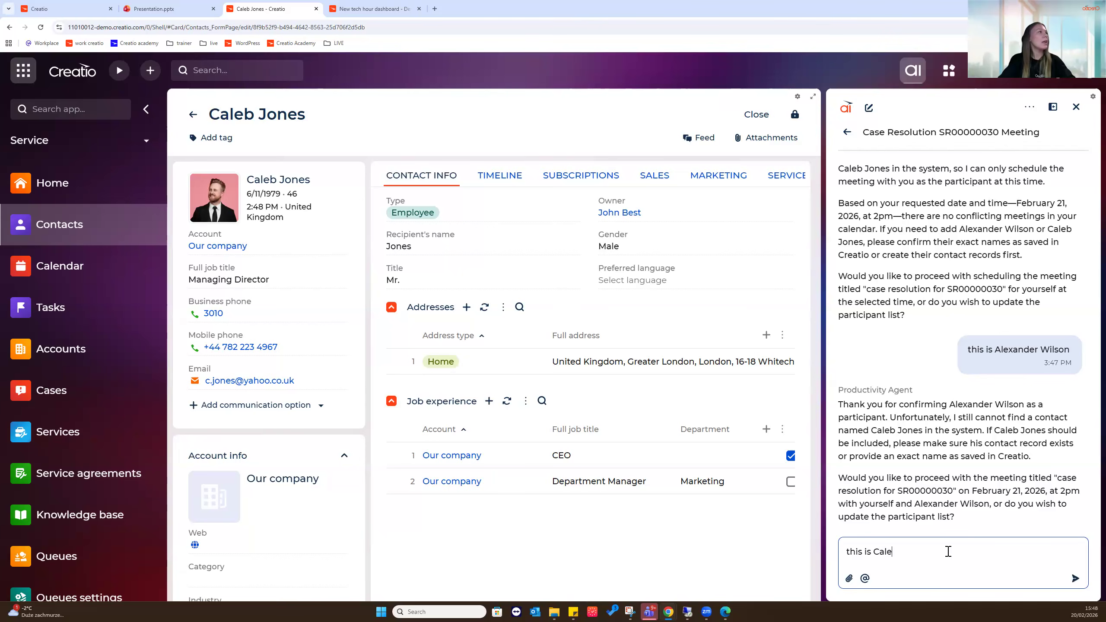
{"action": "key", "text": "Return"}
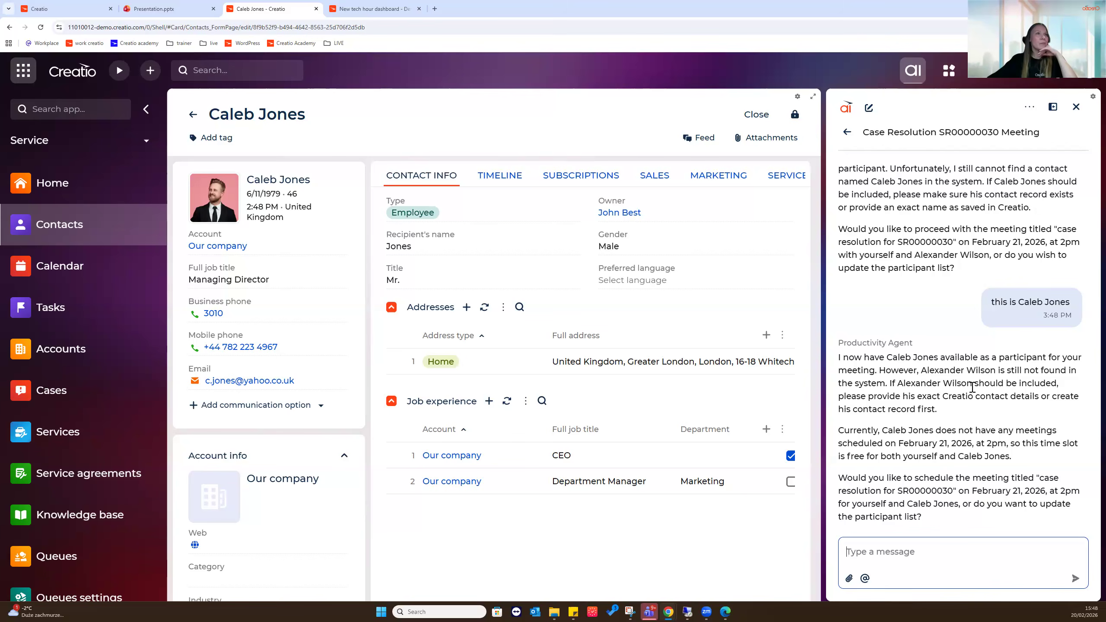
From the contacts list, identify the other participant by first name in the assistant chat
{"action": "left_click", "coordinate": [188, 116]}
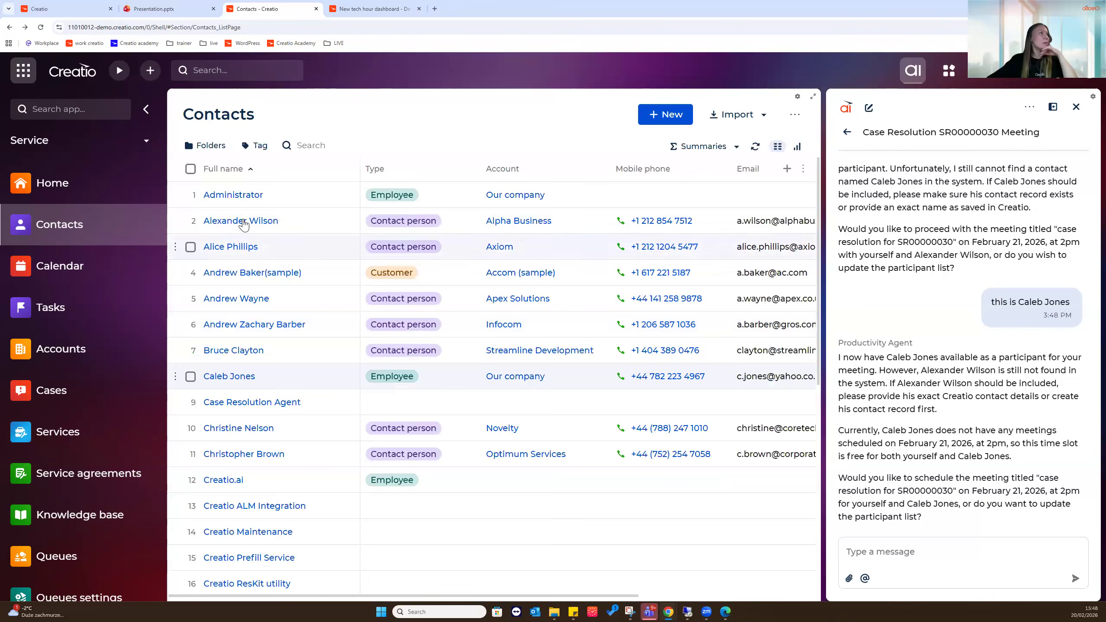
{"action": "left_click", "coordinate": [889, 552]}
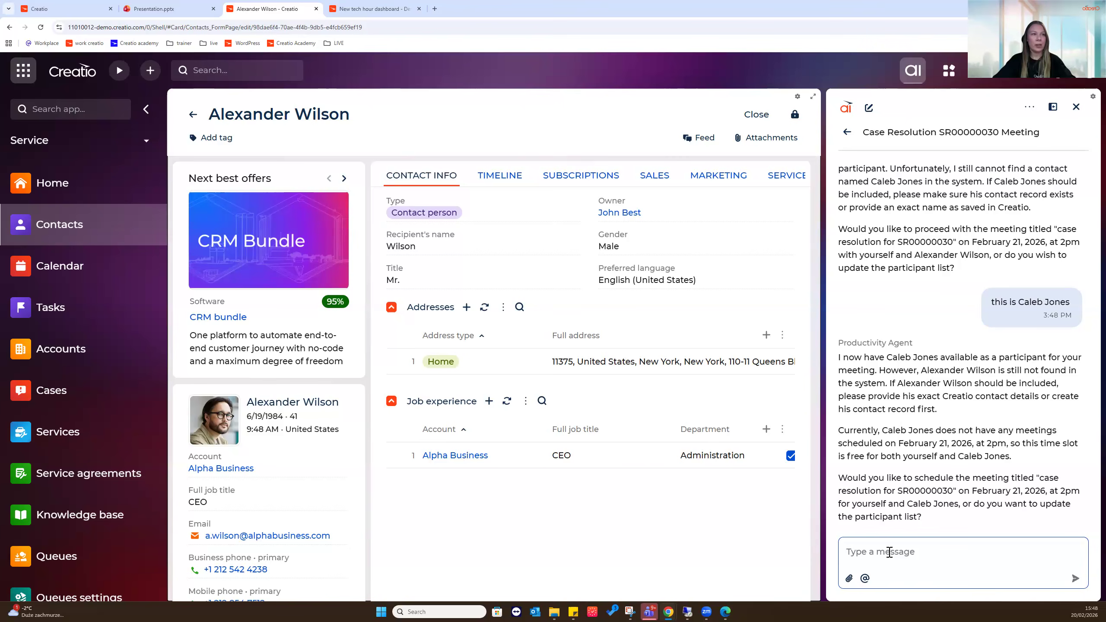
{"action": "type", "text": "this is "}
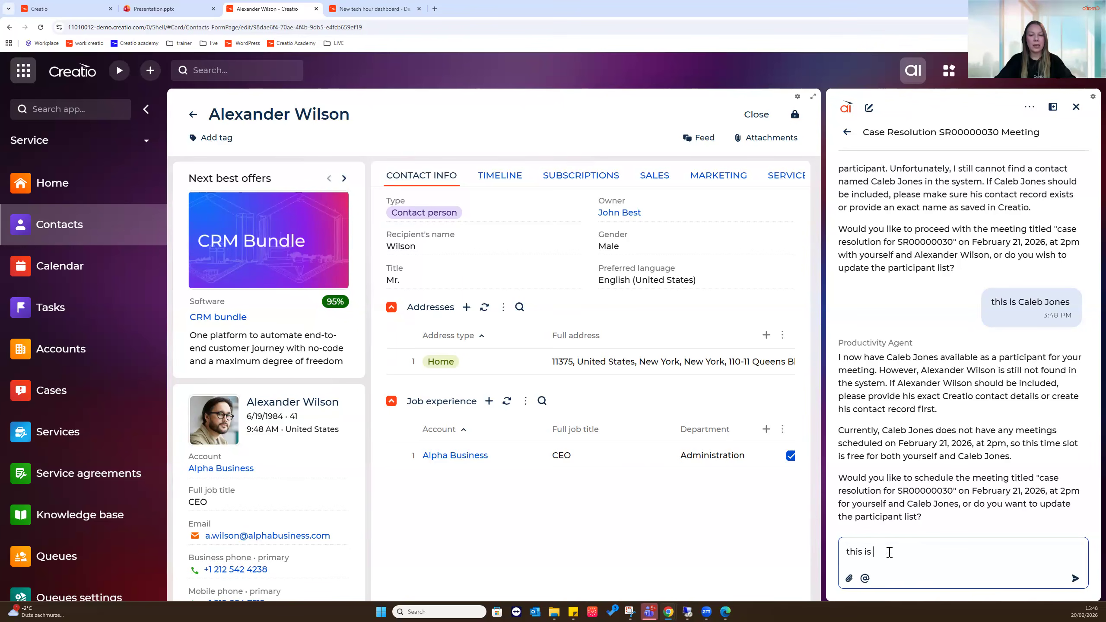
{"action": "type", "text": "Alexander"}
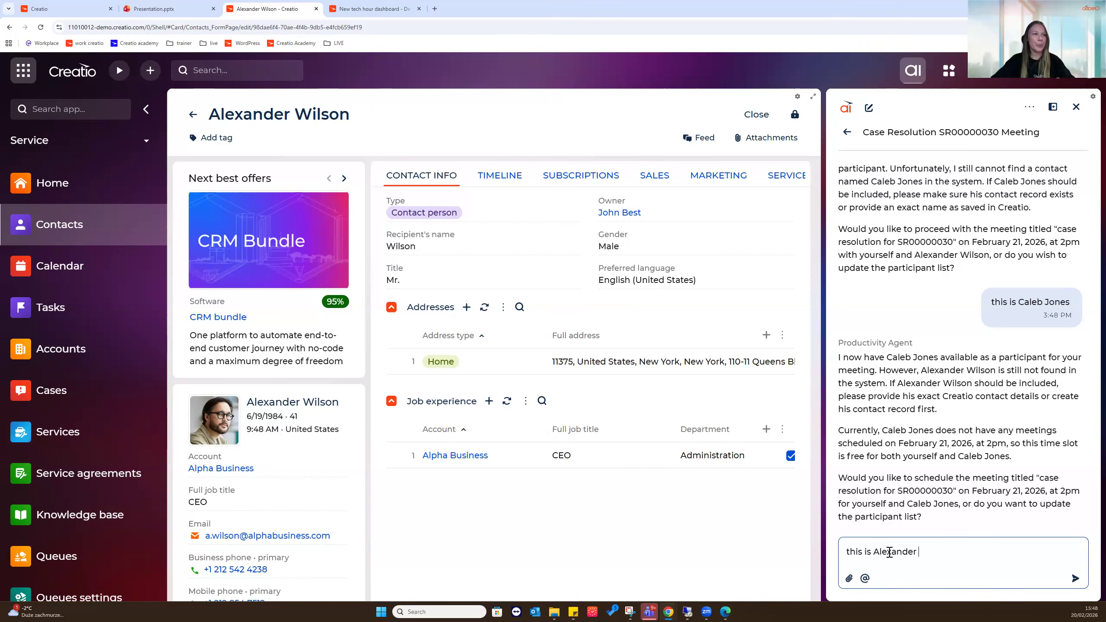
{"action": "key", "text": "Return"}
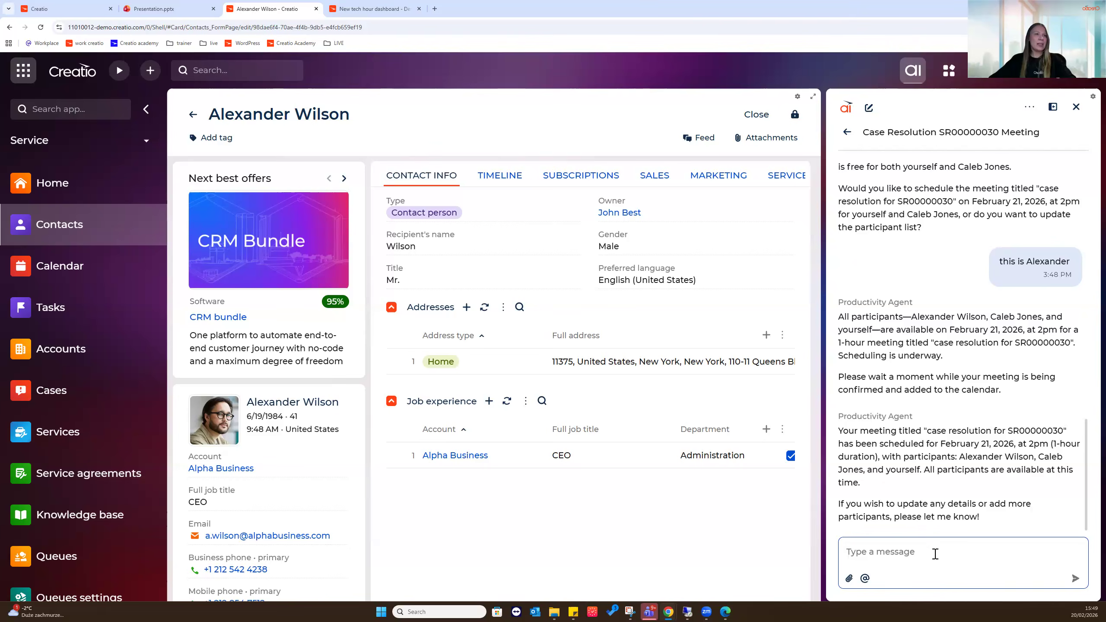
Ask 'show me the task', open the SR00000030 meeting task to check its participants, then view Tasks
{"action": "type", "text": "show me the task"}
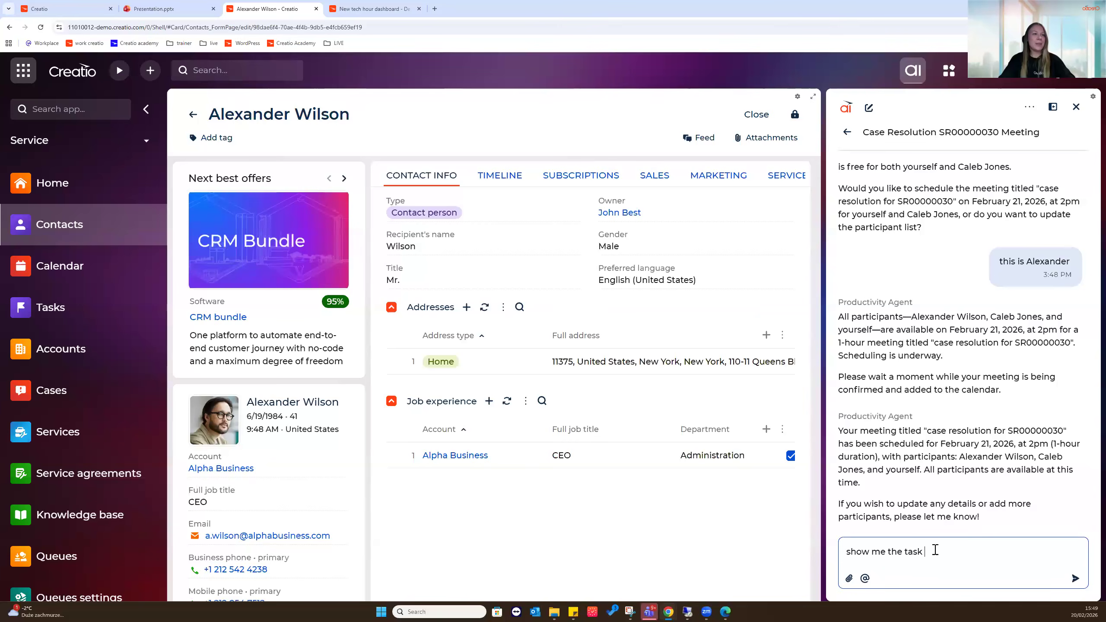
{"action": "key", "text": "Return"}
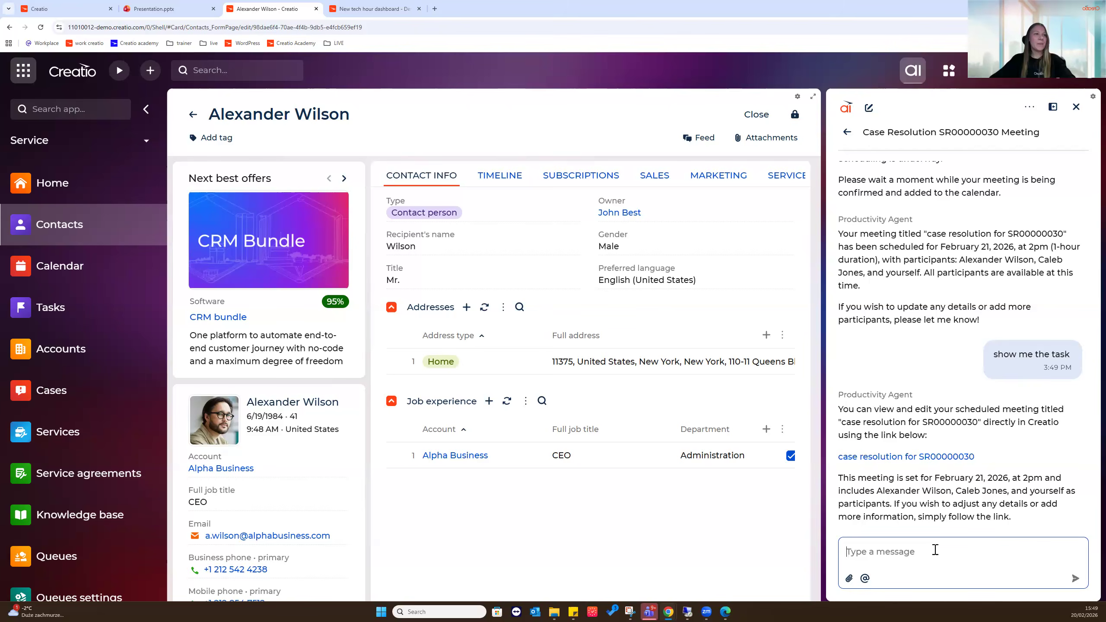
{"action": "left_click", "coordinate": [919, 457]}
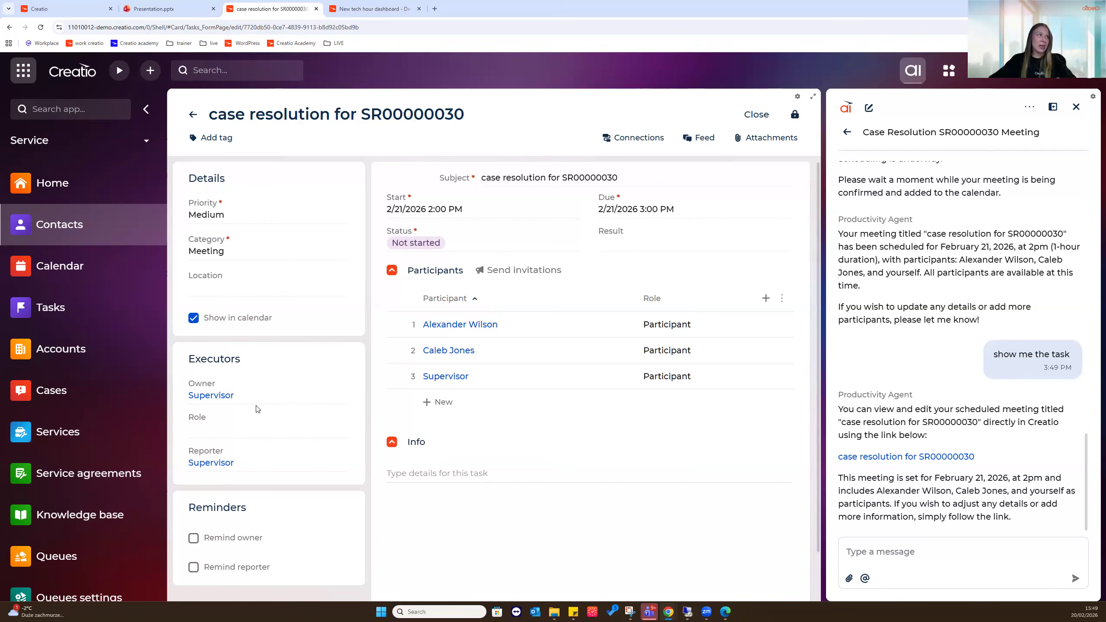
{"action": "left_click", "coordinate": [988, 555]}
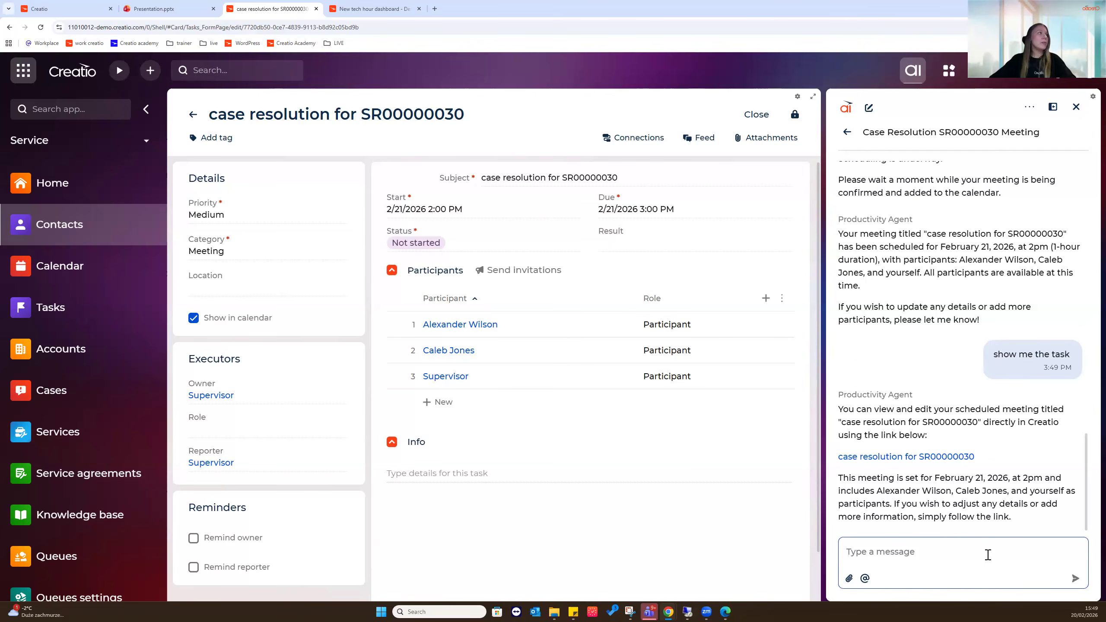
{"action": "left_click", "coordinate": [15, 317]}
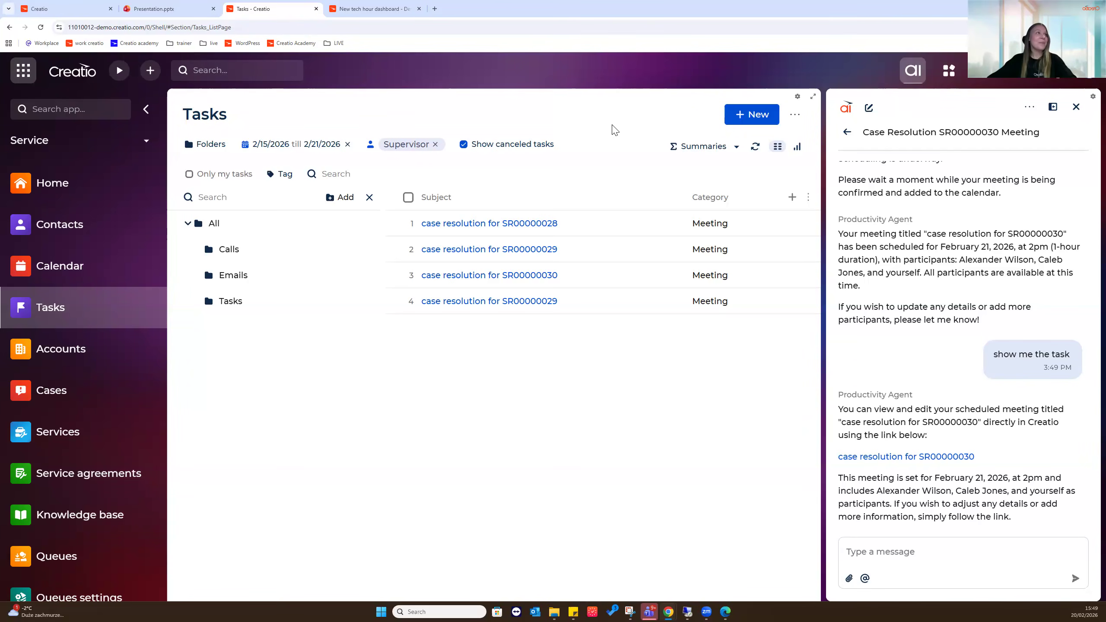
Clear the date and owner filters on the Tasks list, then go to the Cases list
{"action": "left_click", "coordinate": [349, 146]}
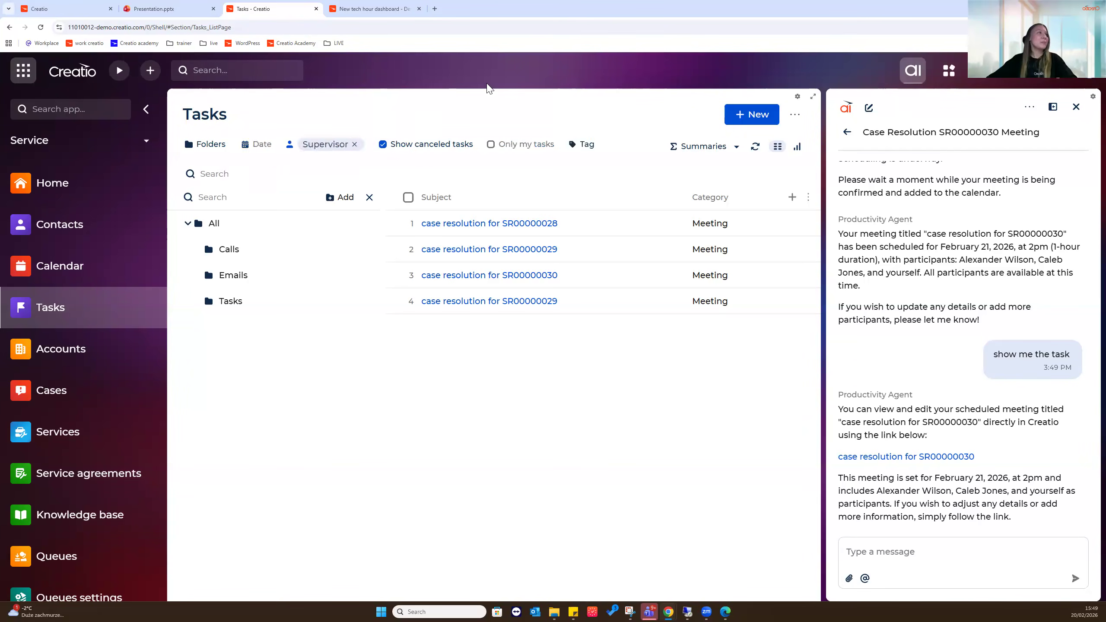
{"action": "left_click", "coordinate": [355, 146]}
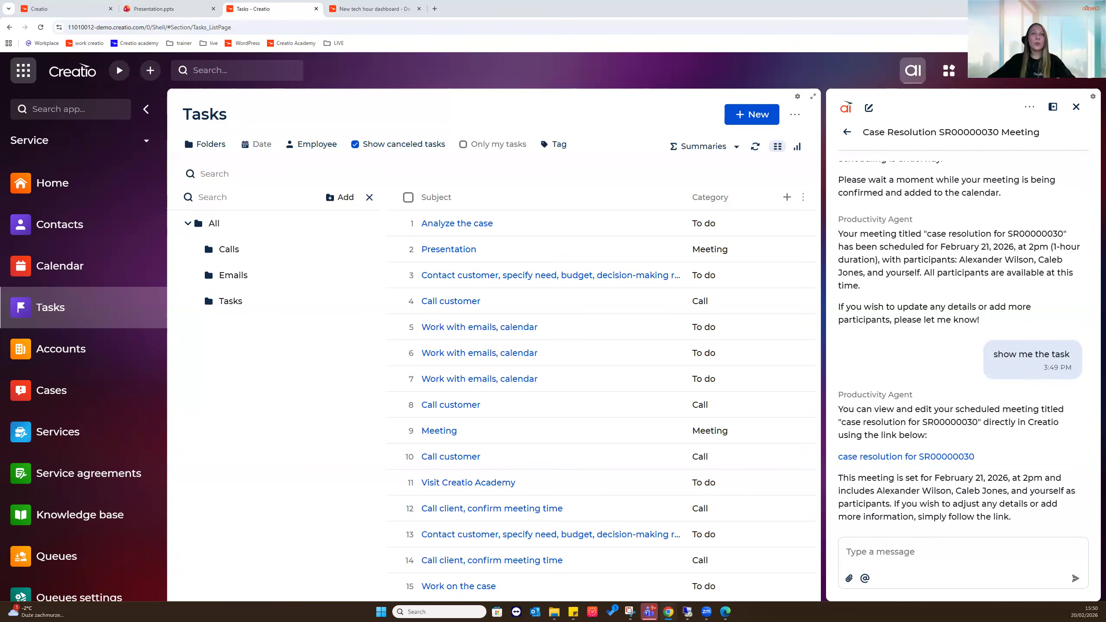
{"action": "left_click", "coordinate": [67, 395]}
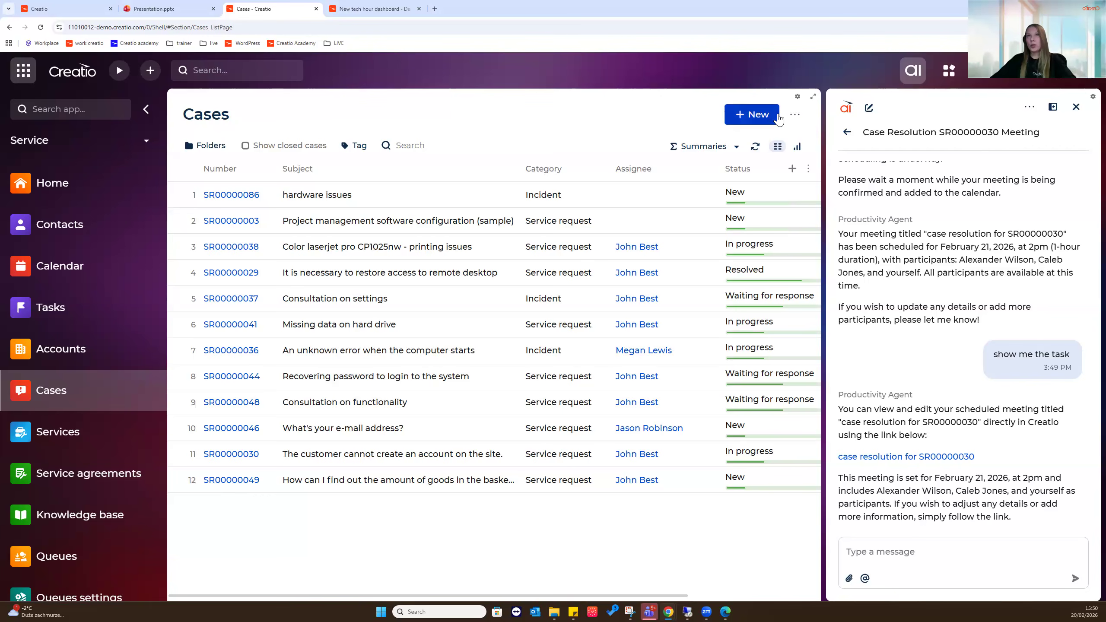
In a new AI chat, request a new case with subject 'hardware issues' and category 'Incident'
{"action": "left_click", "coordinate": [869, 108]}
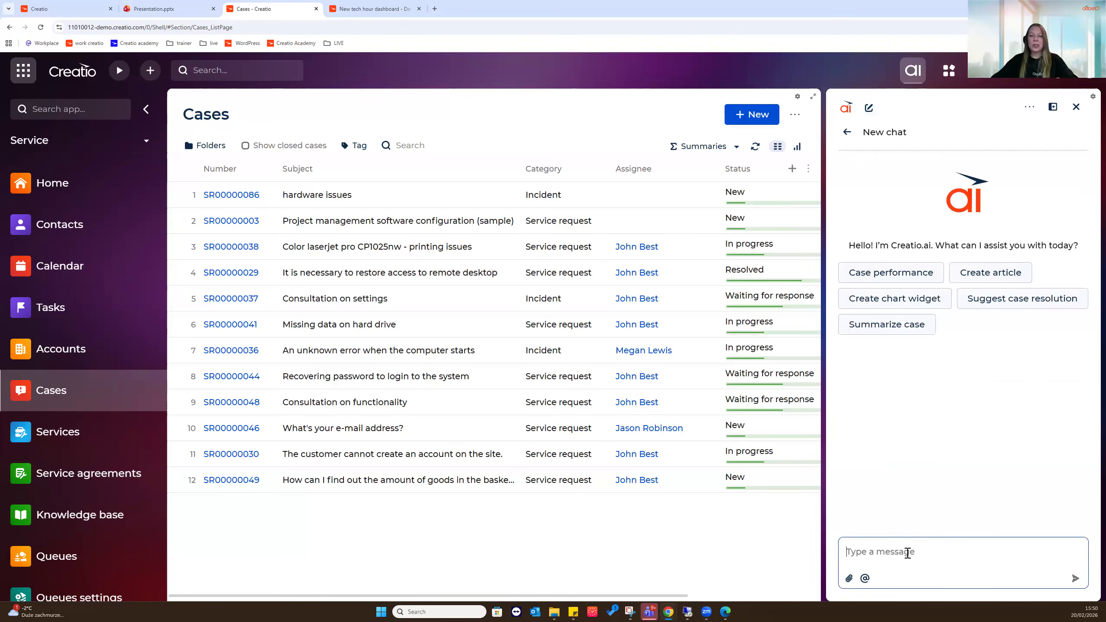
{"action": "type", "text": "please cr"}
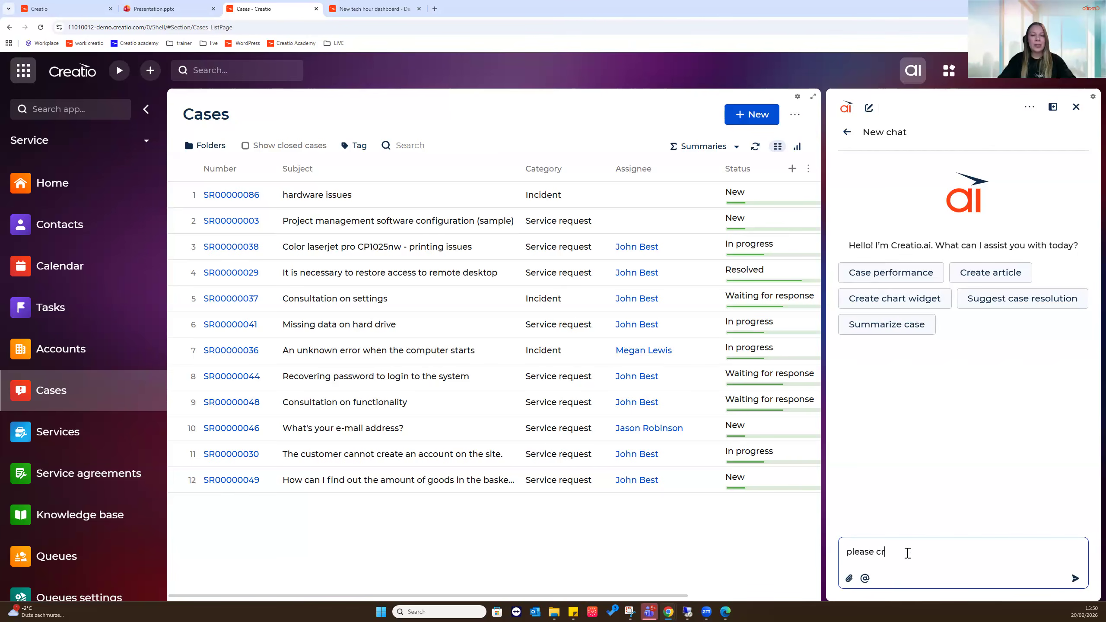
{"action": "type", "text": "eate a new case recrod in"}
{"action": "key", "text": "BackSpace"}
{"action": "key", "text": "BackSpace"}
{"action": "key", "text": "BackSpace"}
{"action": "key", "text": "BackSpace"}
{"action": "key", "text": "BackSpace"}
{"action": "key", "text": "BackSpace"}
{"action": "key", "text": "BackSpace"}
{"action": "key", "text": "BackSpace"}
{"action": "type", "text": "c"}
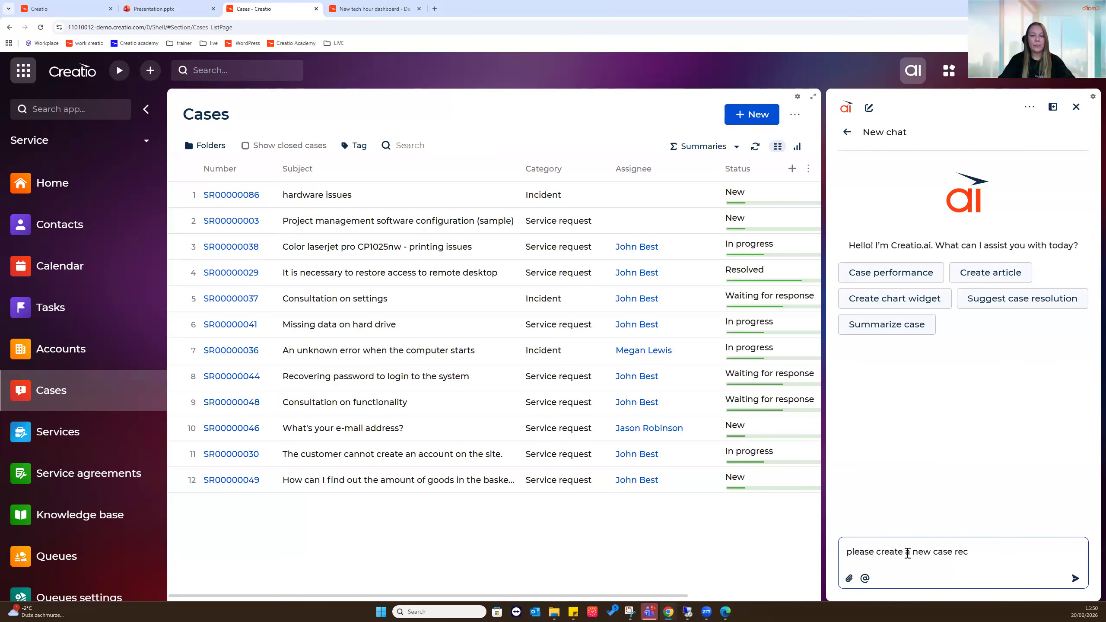
{"action": "type", "text": "ord in the Cases section"}
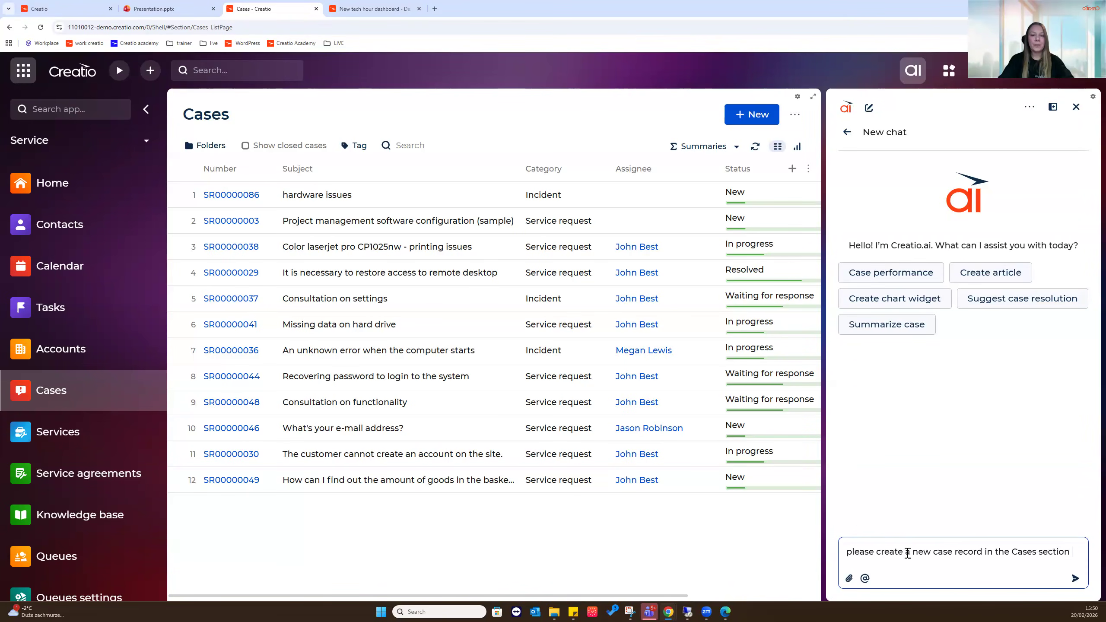
{"action": "type", "text": " under \"\""}
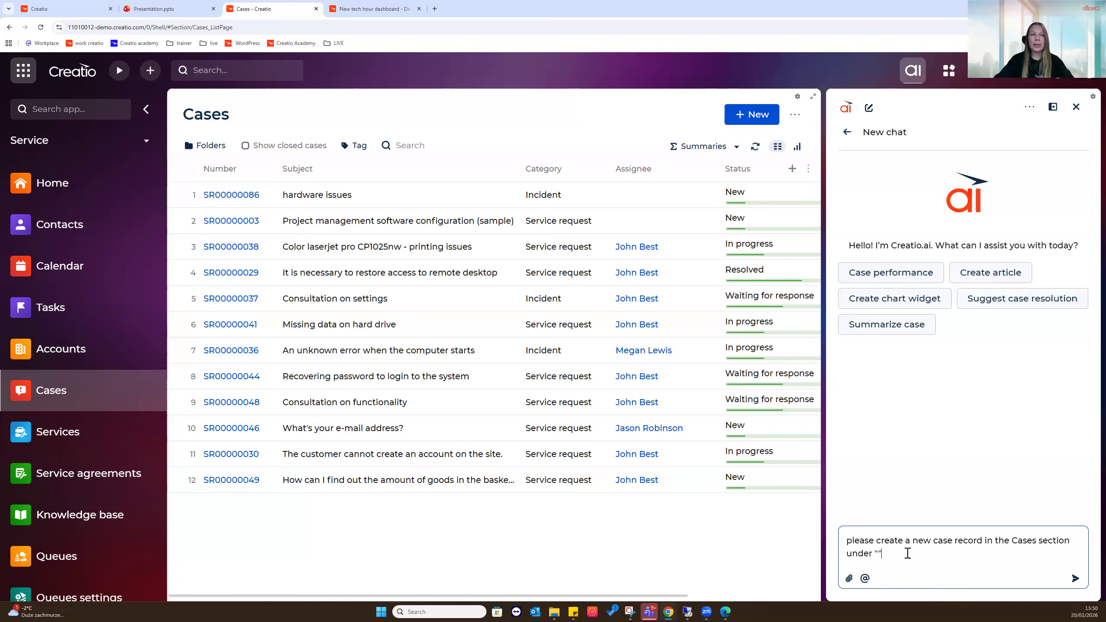
{"action": "type", "text": "hardware issues"}
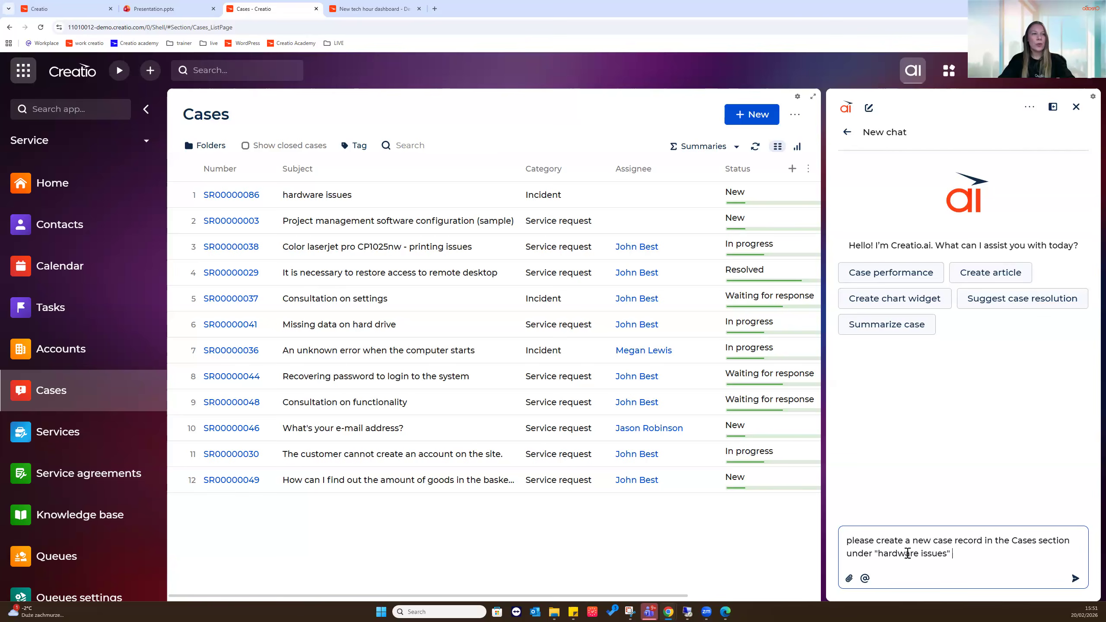
{"action": "type", "text": "subject and under "}
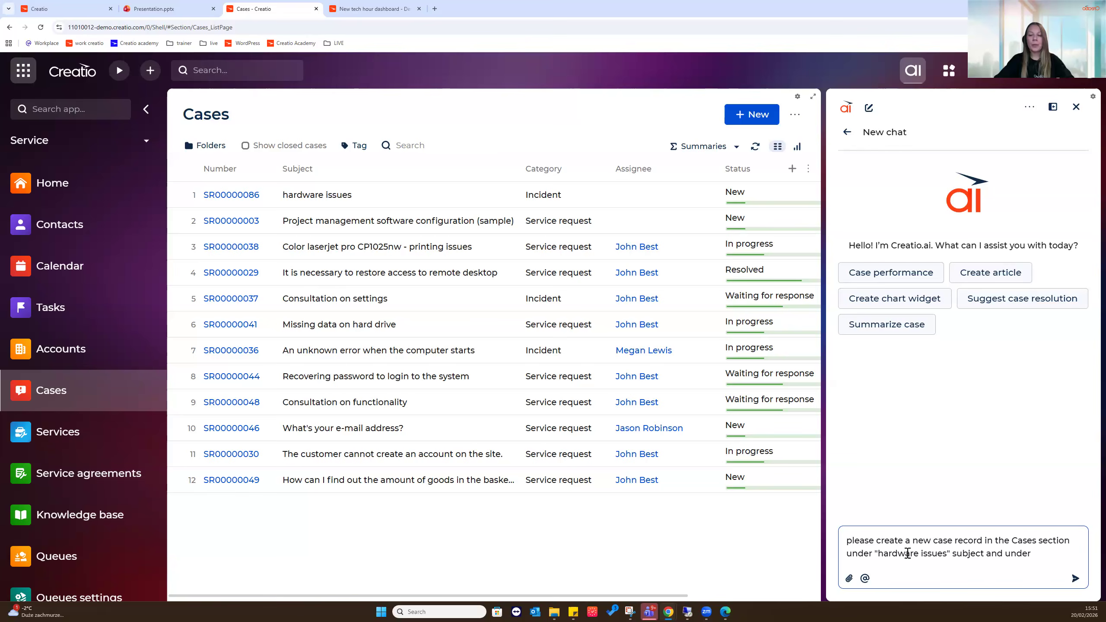
{"action": "type", "text": "\"In"}
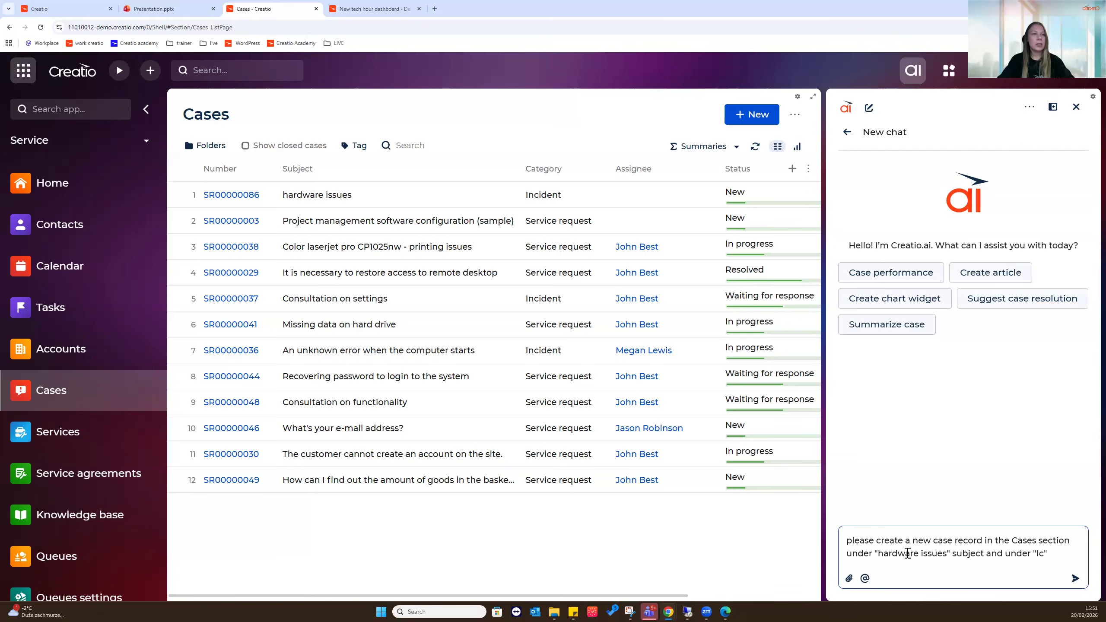
{"action": "type", "text": "cident\""}
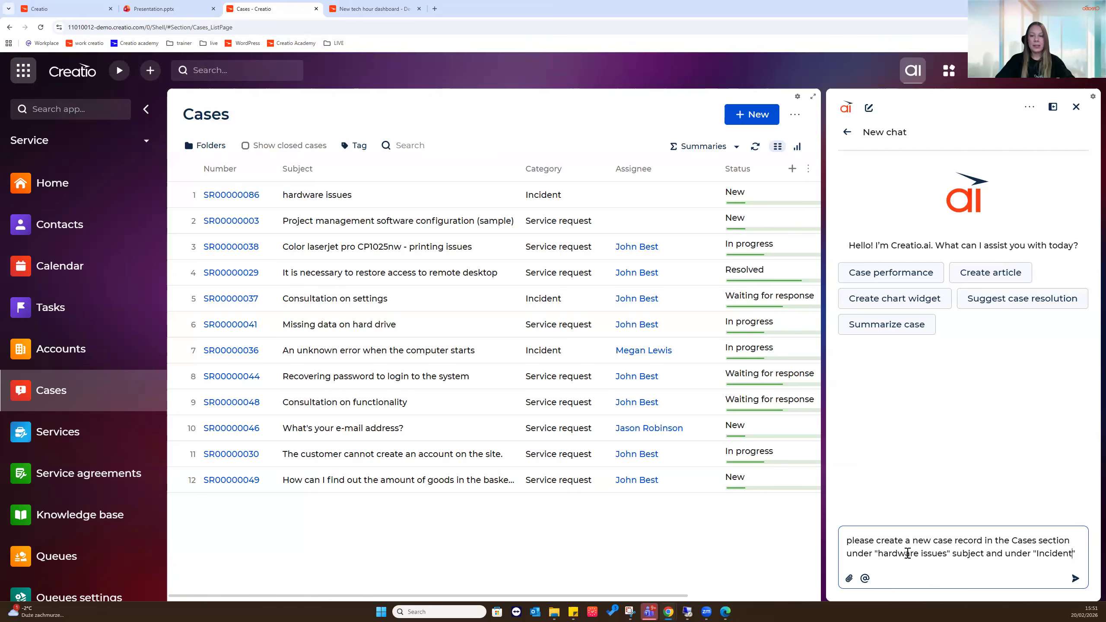
{"action": "type", "text": " Category"}
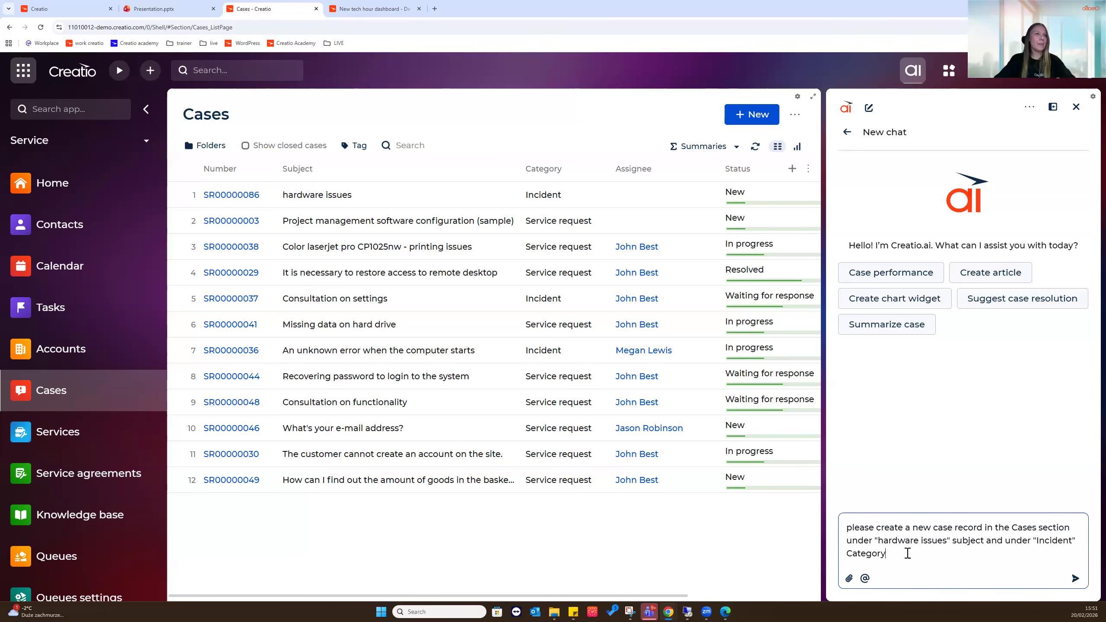
{"action": "key", "text": "Return"}
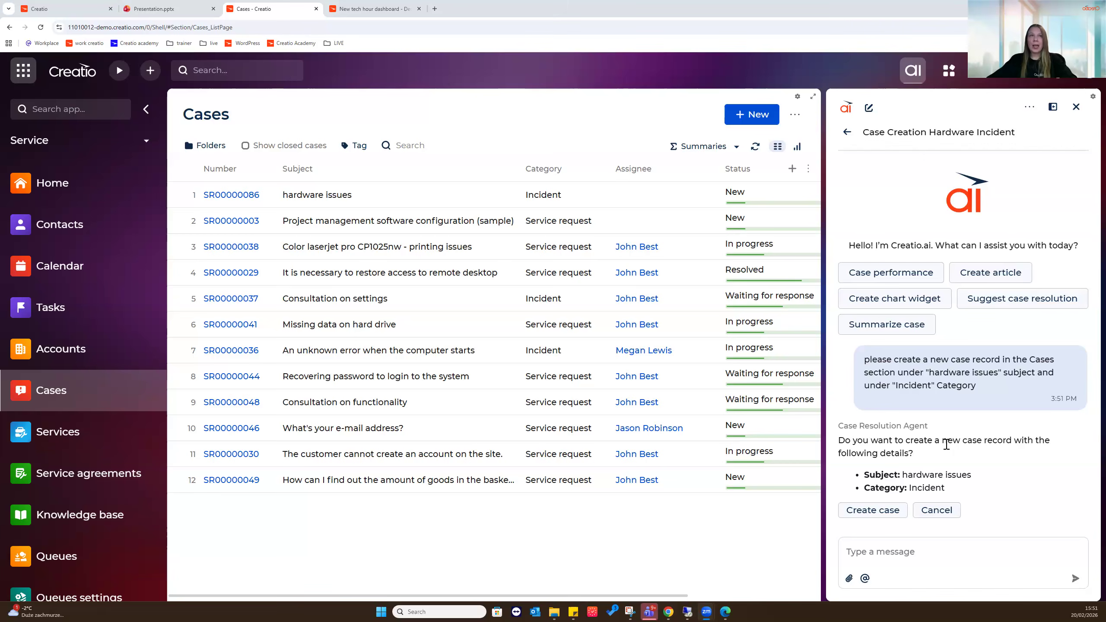
Confirm creating the 'hardware issues' Incident case and open the new case SR00000087
{"action": "left_click", "coordinate": [879, 510]}
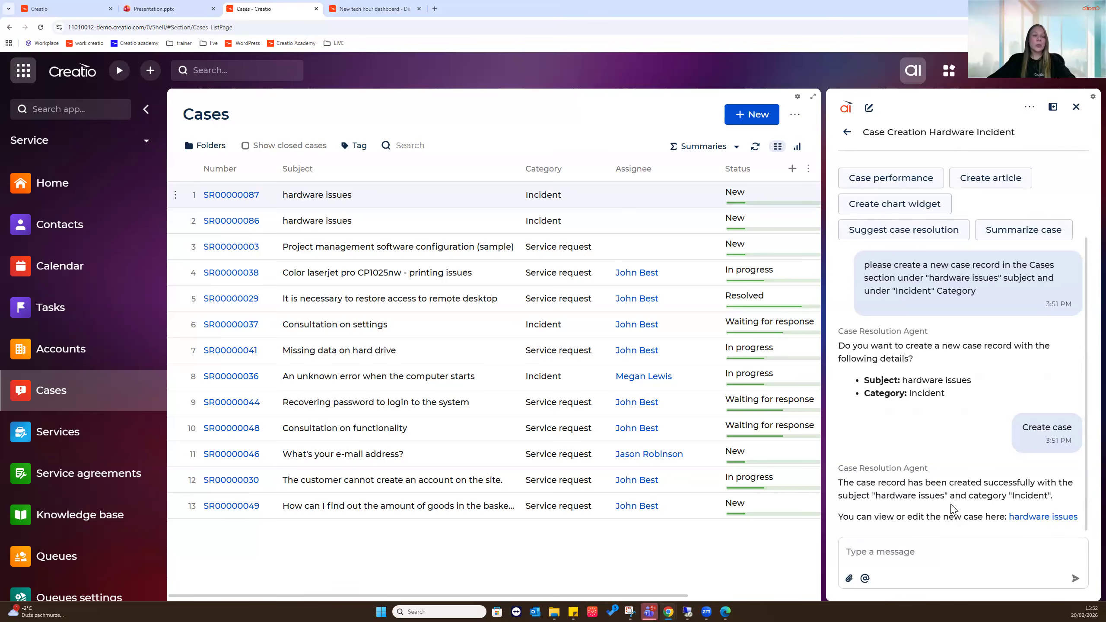
{"action": "left_click", "coordinate": [1040, 518]}
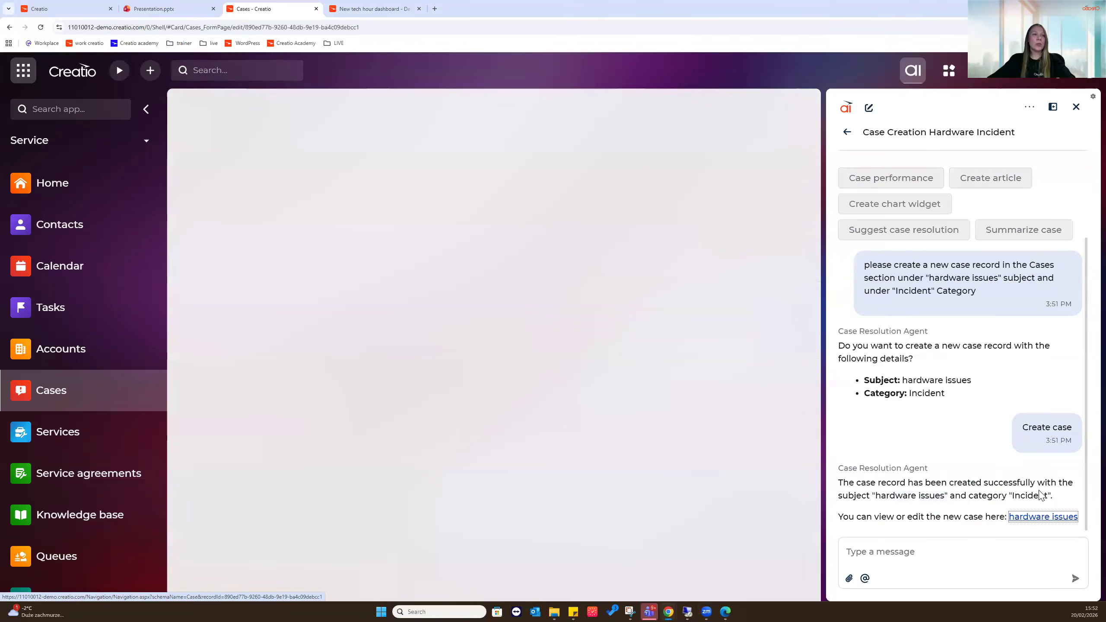